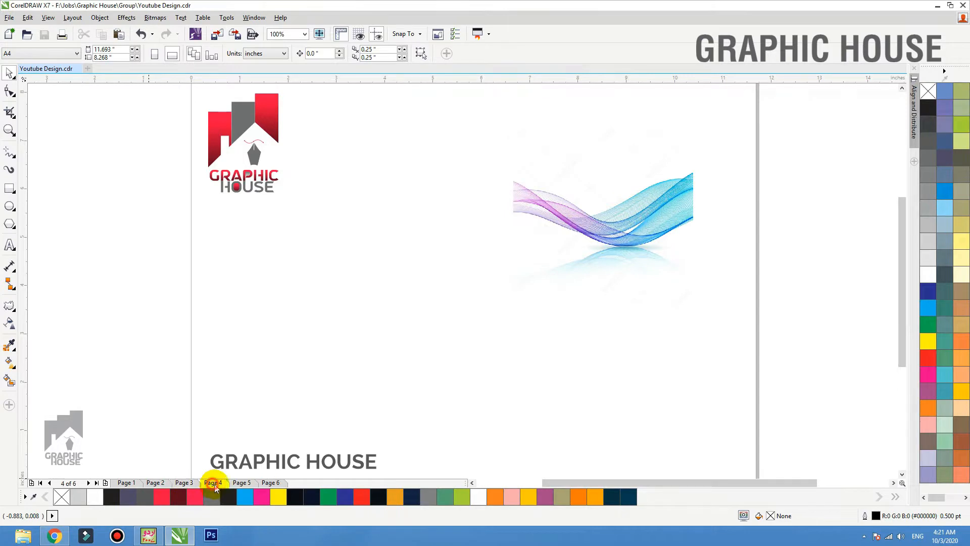
# - Look through the designs on pages 5 and 6 and return to page 1
pyautogui.click(235, 484)
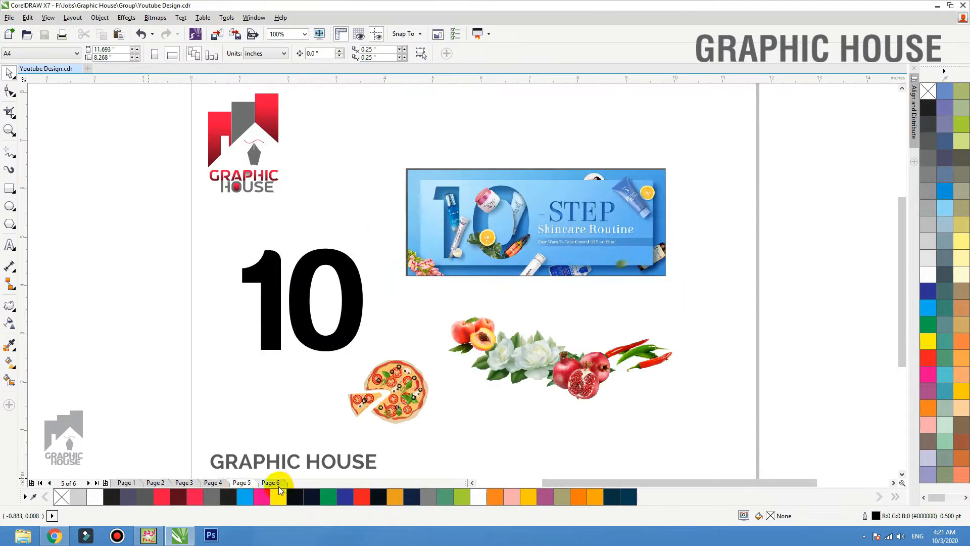
pyautogui.click(277, 484)
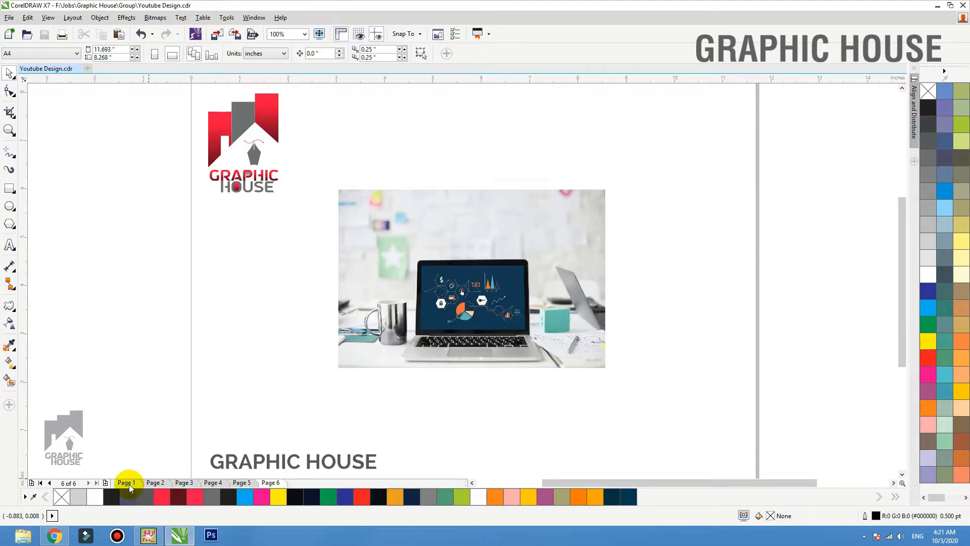
pyautogui.click(127, 482)
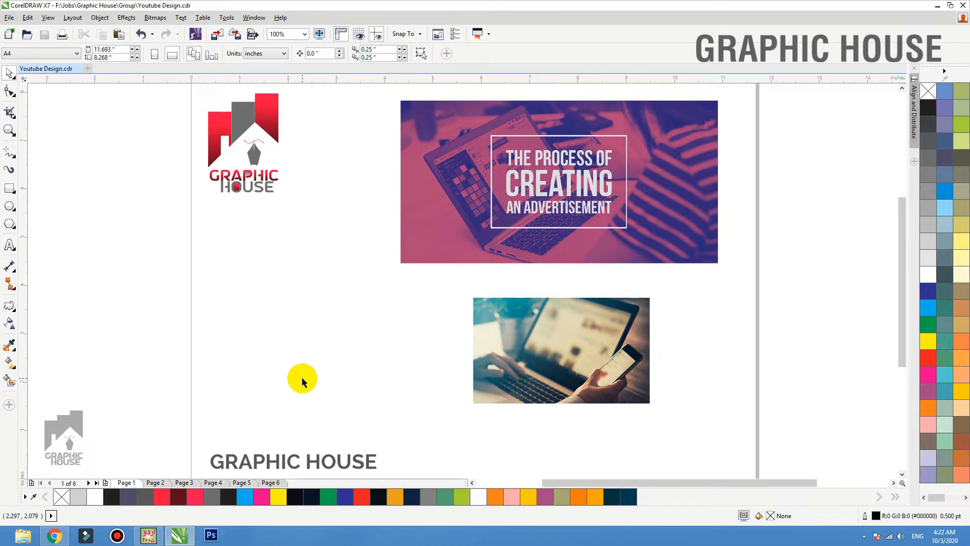
# - Move the advertisement banner past the page's upper right edge and the laptop photo to the page's left edge below the logo
pyautogui.scroll(-1, 305, 283)
pyautogui.press('F2')
pyautogui.moveTo(222, 172); pyautogui.dragTo(589, 384)
pyautogui.moveTo(534, 236); pyautogui.dragTo(547, 221)
pyautogui.moveTo(506, 378); pyautogui.dragTo(378, 363)
pyautogui.moveTo(444, 232); pyautogui.dragTo(596, 208)
pyautogui.moveTo(399, 350); pyautogui.dragTo(268, 341)
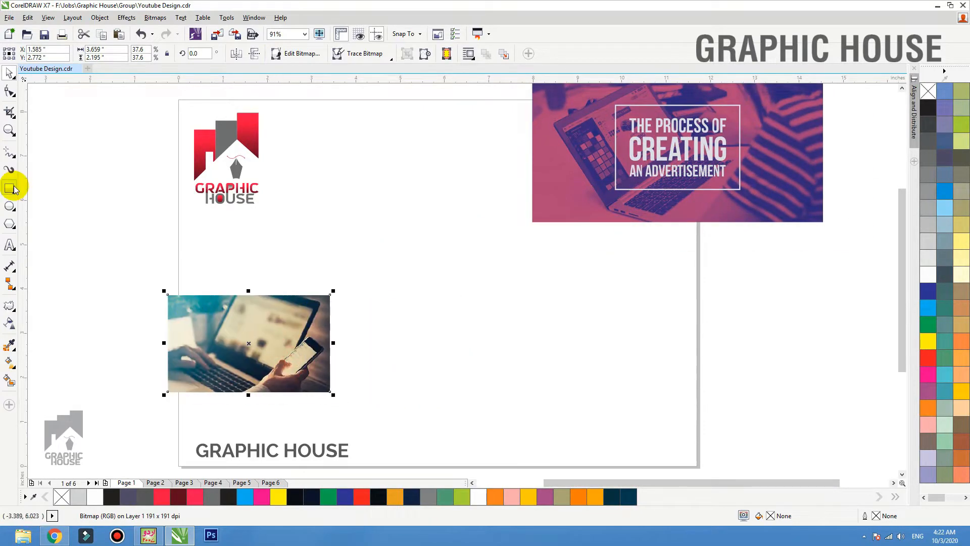
# - Draw a rectangle about 6.3 by 4.0 inches beside the laptop photo and fill it with pink sampled from the advertisement banner
pyautogui.click(9, 188)
pyautogui.moveTo(350, 220); pyautogui.dragTo(630, 398)
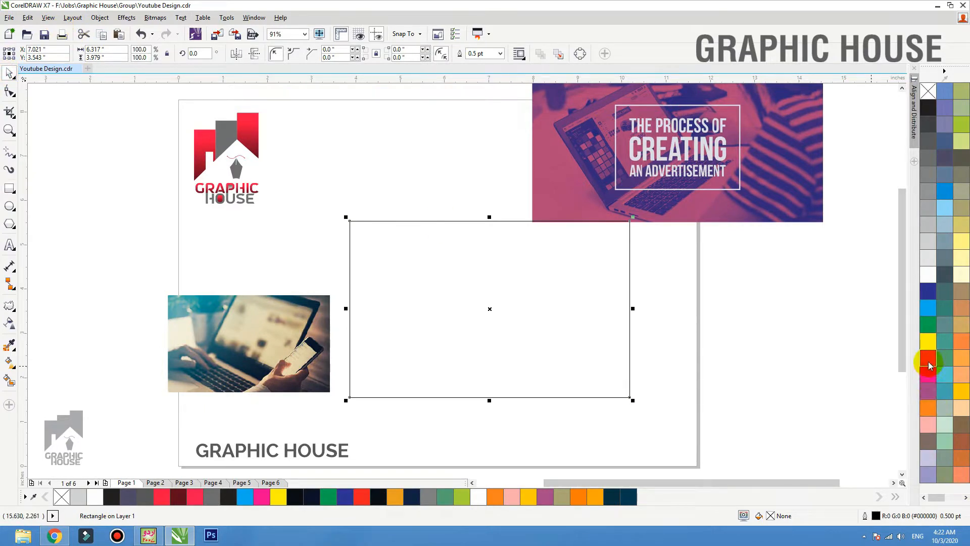
pyautogui.click(9, 345)
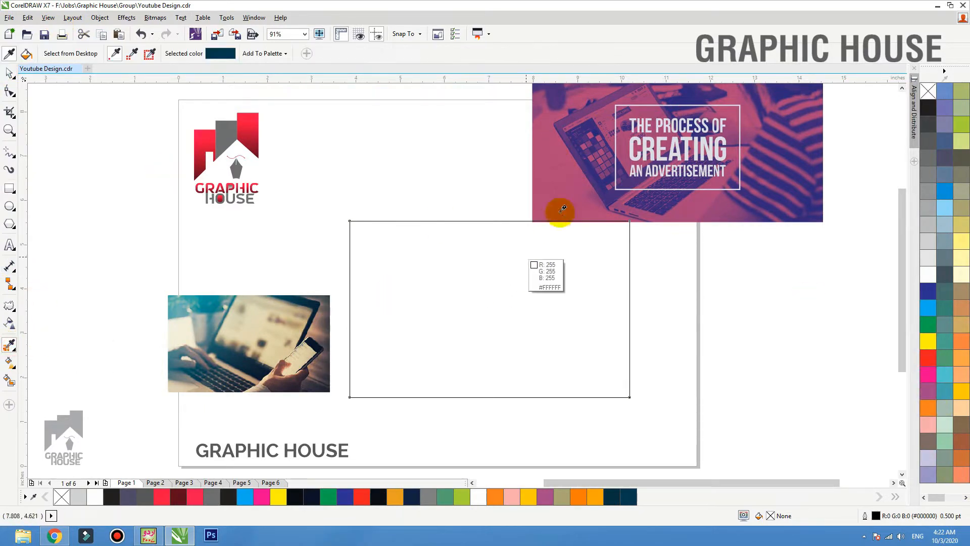
pyautogui.click(561, 209)
pyautogui.click(451, 283)
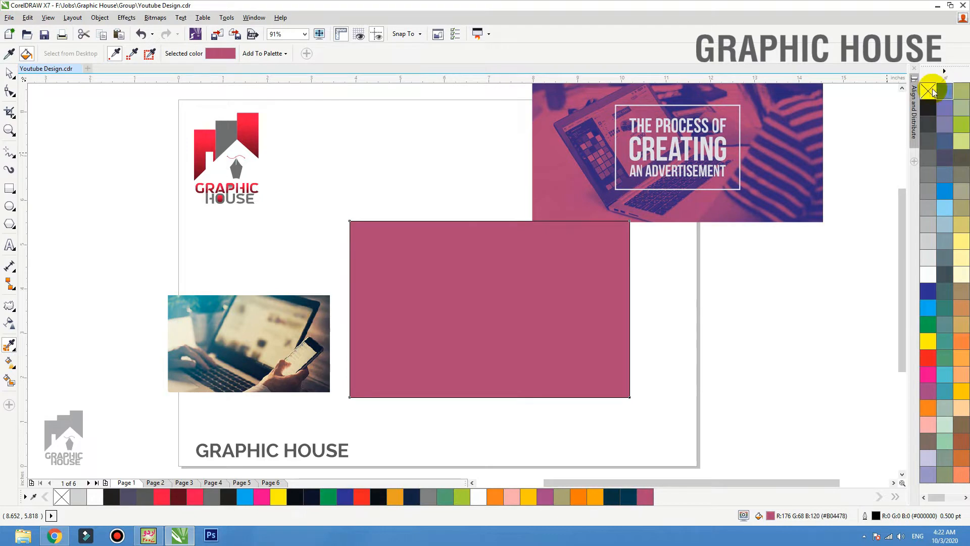
# - Place the laptop photo in front of the pink rectangle and enlarge it to about 6.8 by 4.1 inches to cover it
pyautogui.click(9, 74)
pyautogui.moveTo(315, 328); pyautogui.dragTo(491, 334)
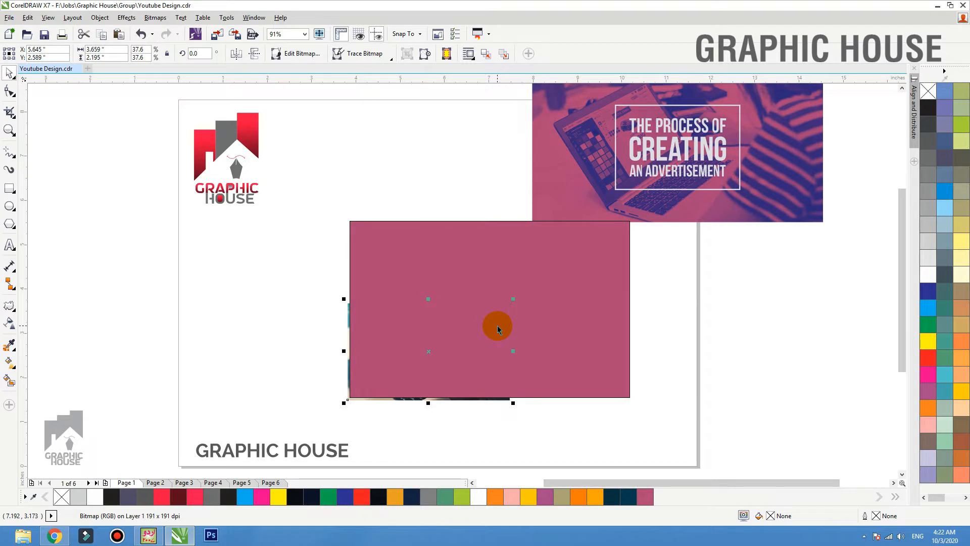
pyautogui.hotkey('shift', 'pageup')
pyautogui.moveTo(518, 303); pyautogui.dragTo(648, 217)
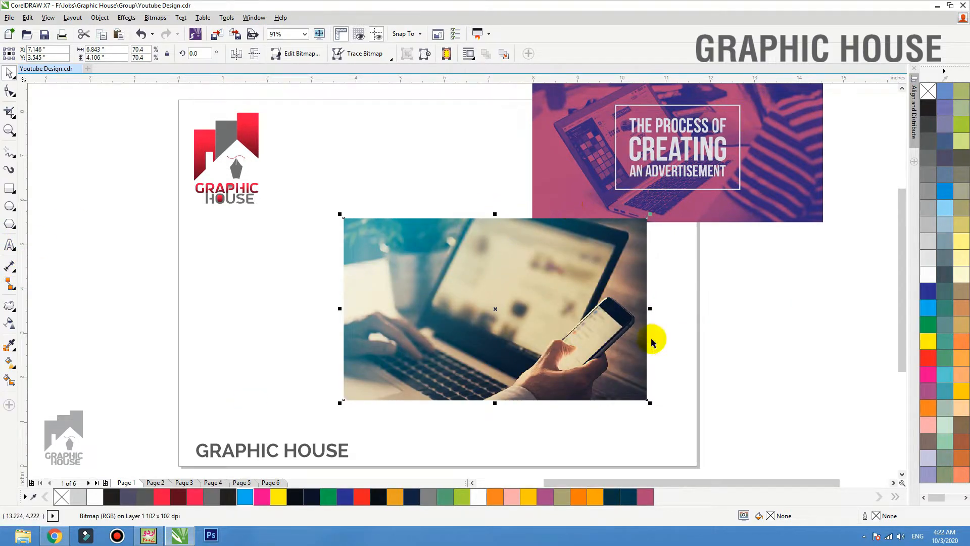
# - Try a uniform transparency of 80 on the laptop photo and remove it again
pyautogui.click(10, 325)
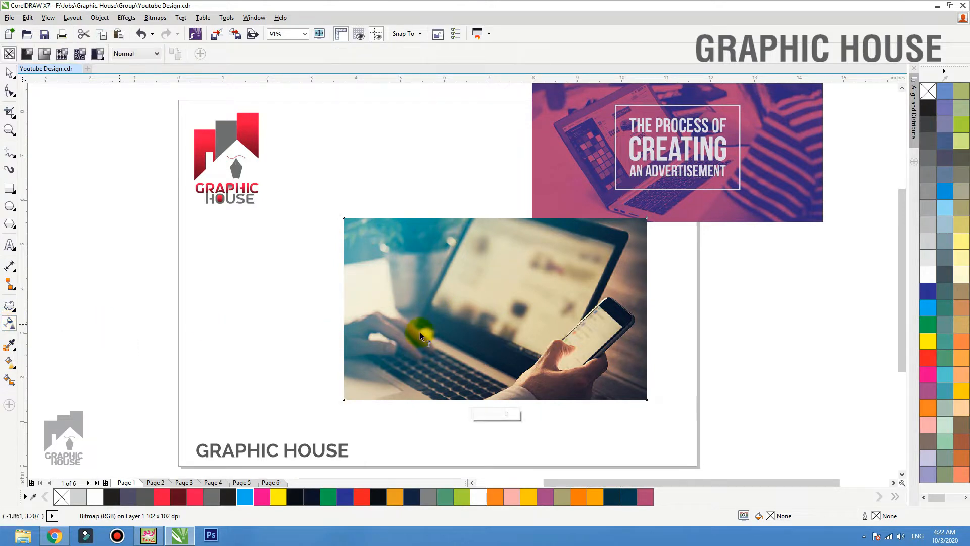
pyautogui.click(26, 53)
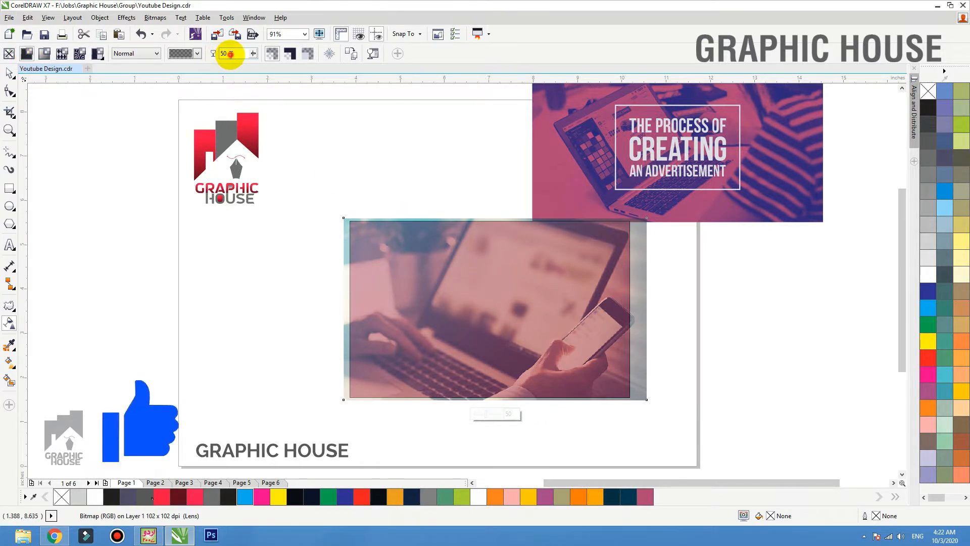
pyautogui.moveTo(230, 54); pyautogui.dragTo(203, 53)
pyautogui.write('80')
pyautogui.press('Return')
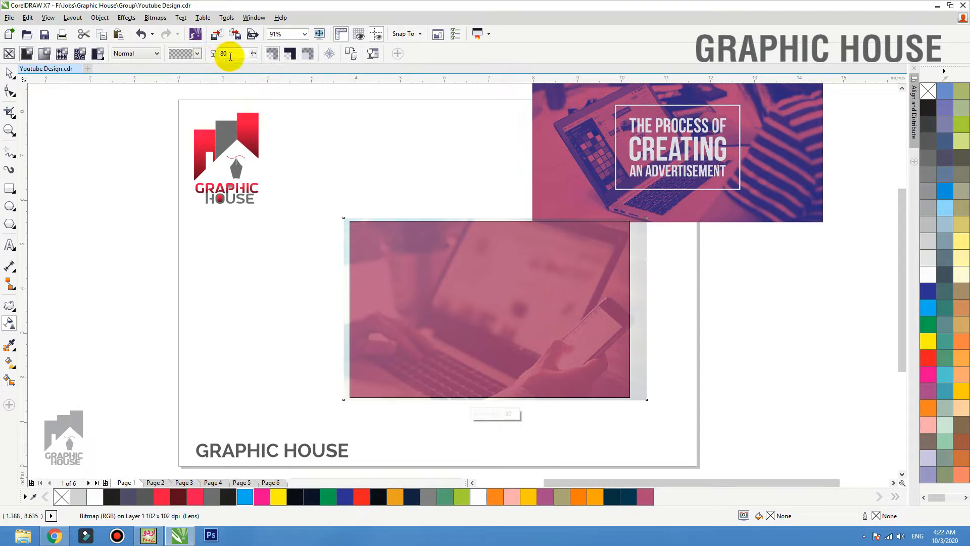
pyautogui.click(9, 54)
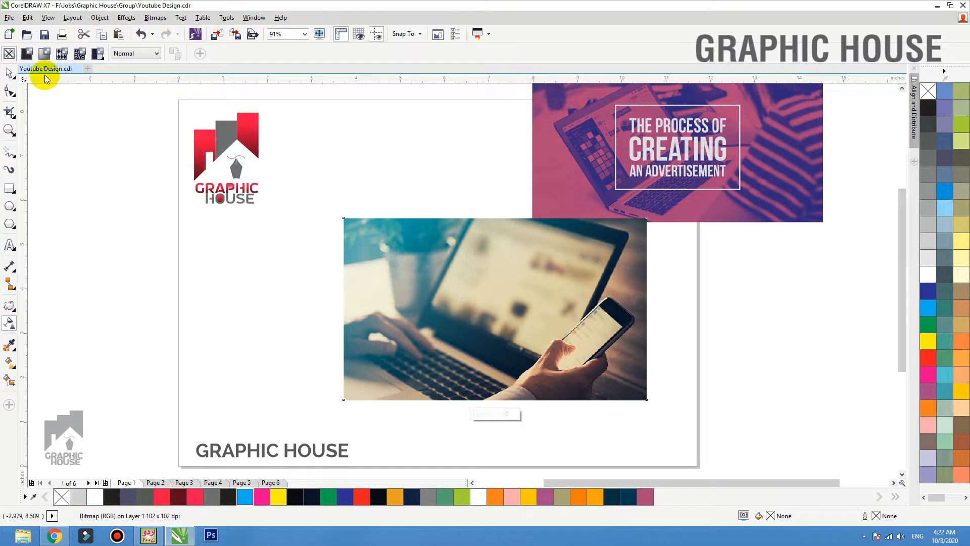
# - Try the Add, Subtract, Difference and Multiply merge modes on the laptop photo
pyautogui.click(130, 54)
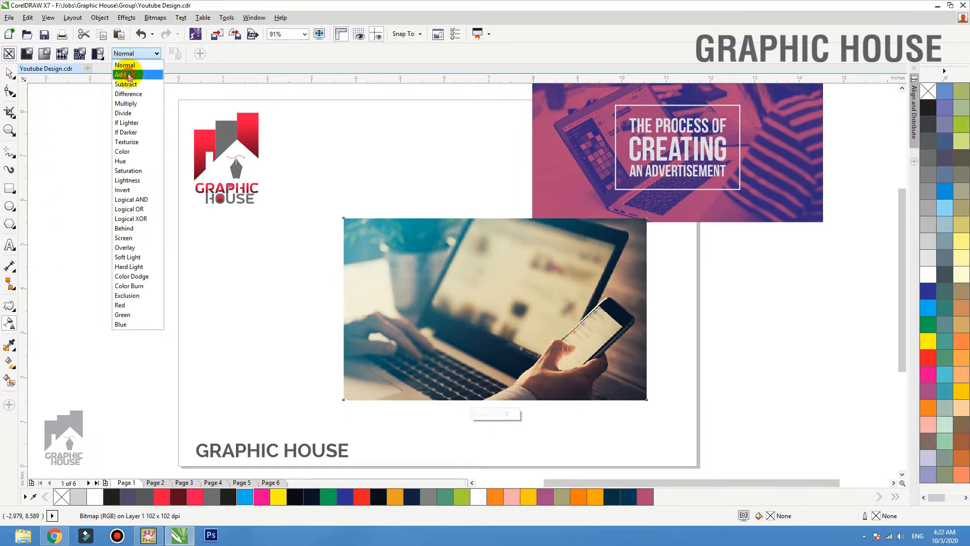
pyautogui.click(130, 75)
pyautogui.click(128, 53)
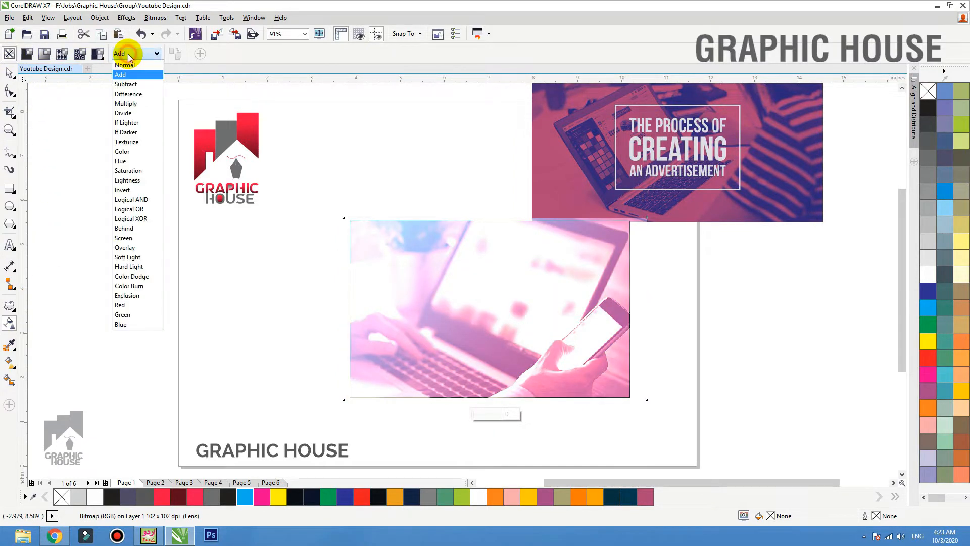
pyautogui.click(130, 86)
pyautogui.click(126, 54)
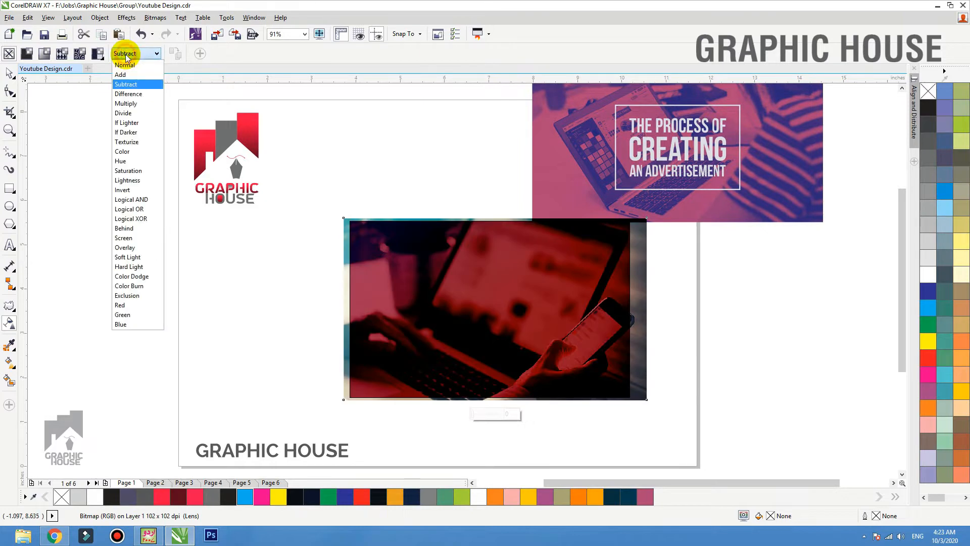
pyautogui.click(131, 97)
pyautogui.click(130, 53)
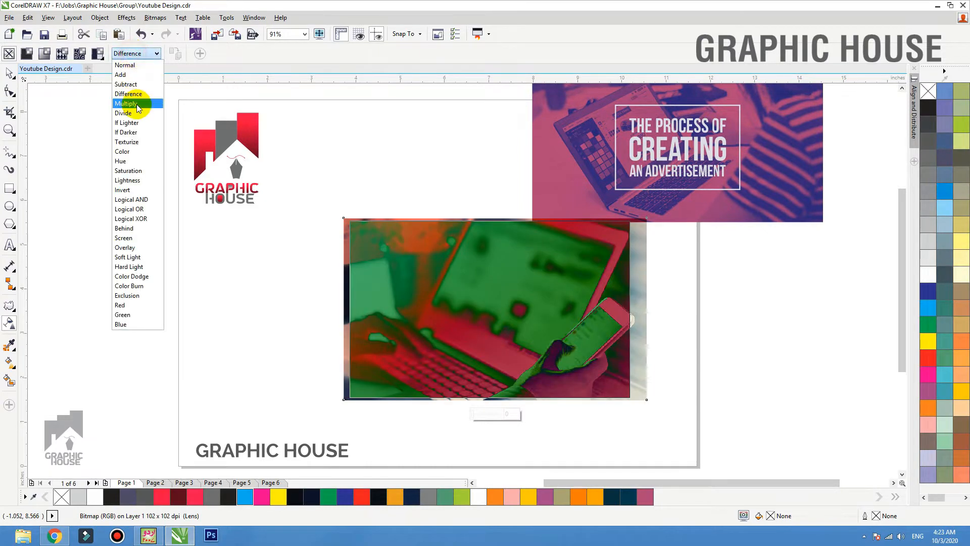
pyautogui.click(136, 103)
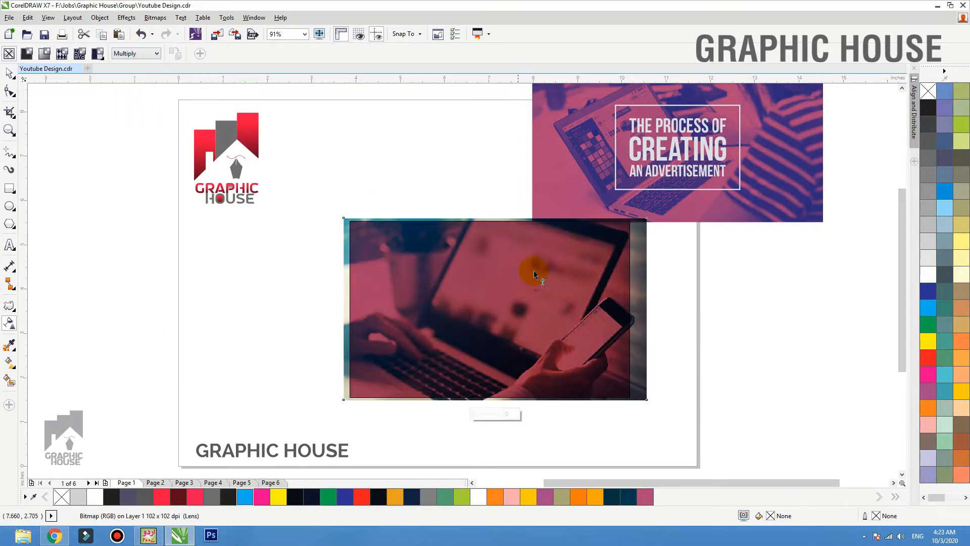
# - Try the Divide, If Darker, Logical AND and Behind merge modes on the laptop photo
pyautogui.click(134, 55)
pyautogui.click(132, 114)
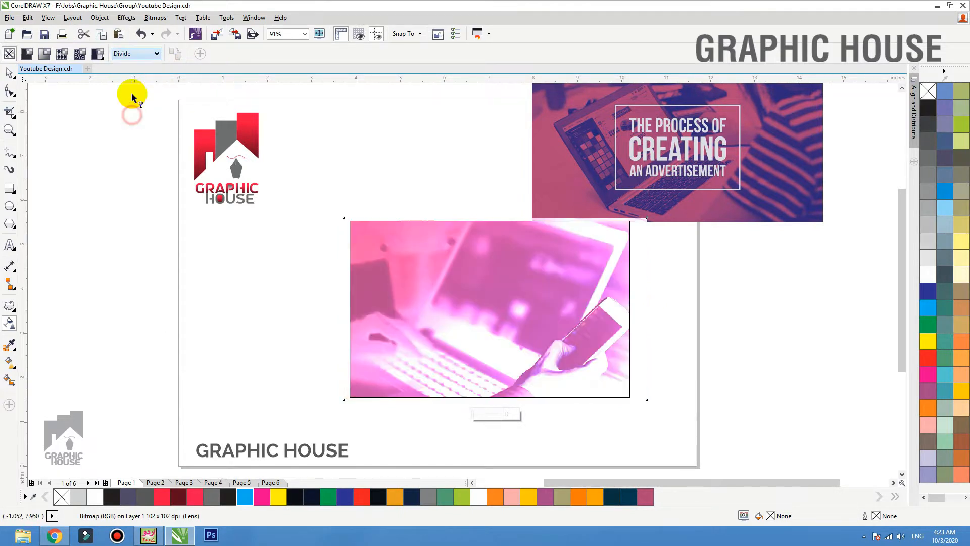
pyautogui.click(126, 50)
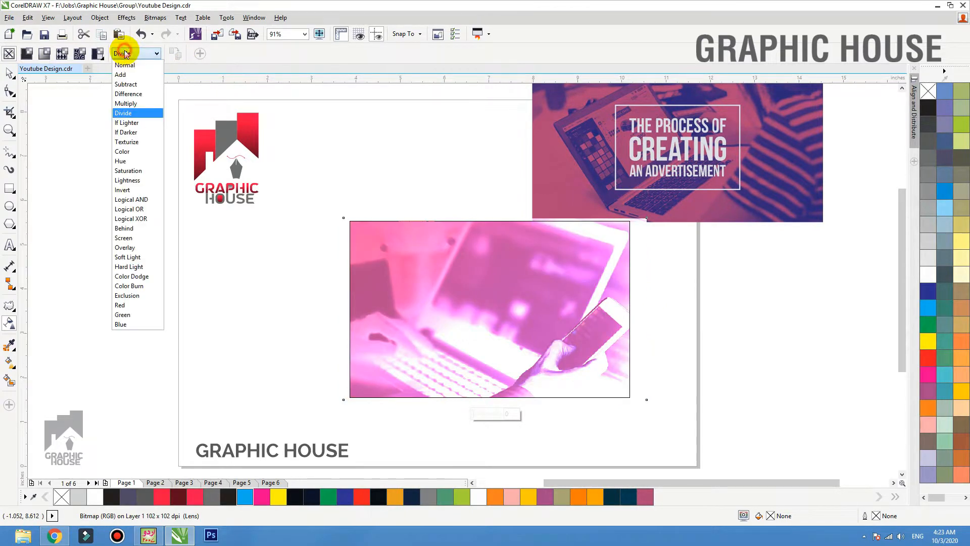
pyautogui.click(131, 132)
pyautogui.click(135, 55)
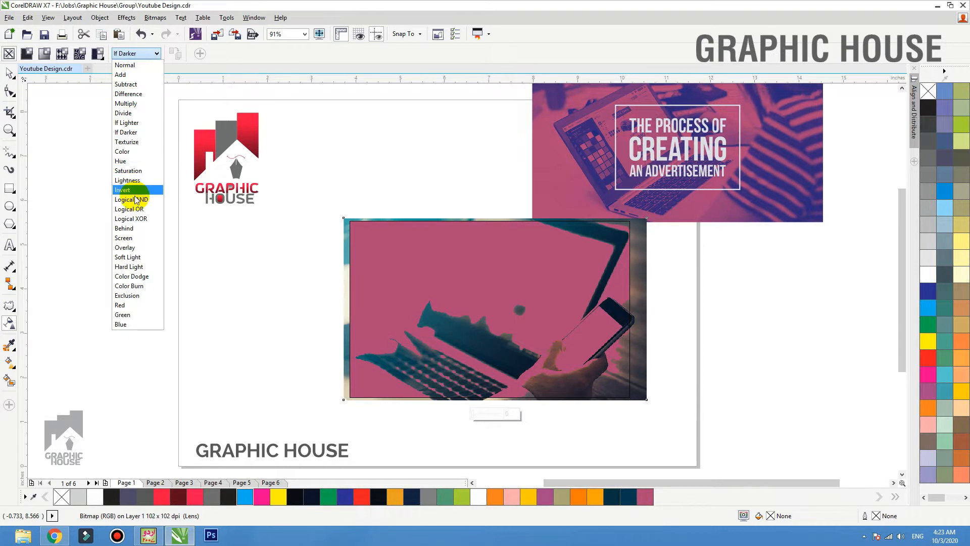
pyautogui.click(134, 197)
pyautogui.click(138, 54)
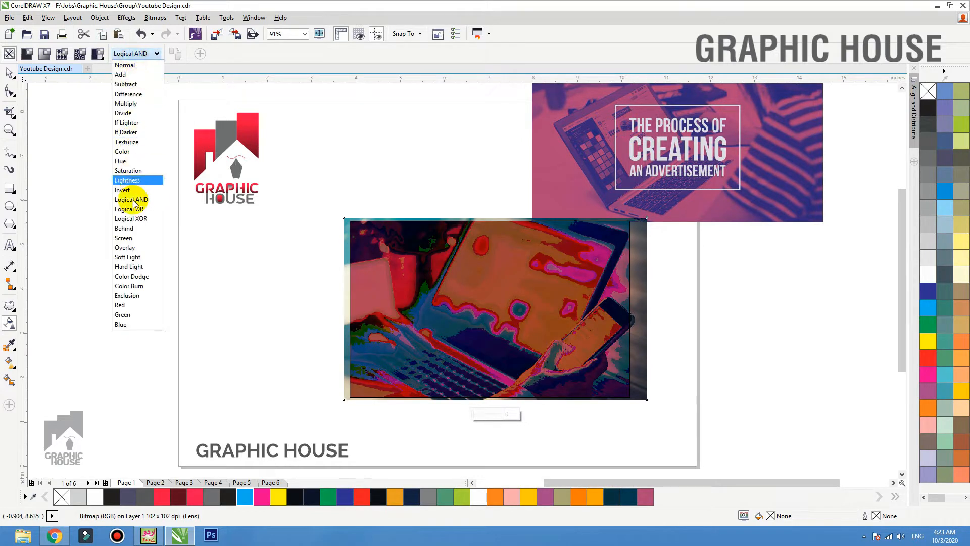
pyautogui.click(132, 228)
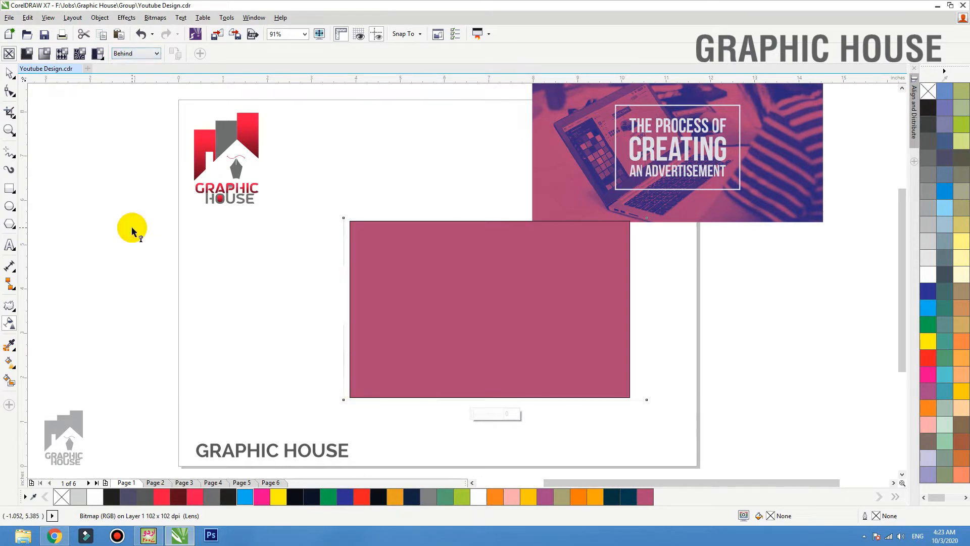
# - Try the Soft Light, Overlay and Hard Light merge modes on the laptop photo
pyautogui.click(129, 54)
pyautogui.click(132, 258)
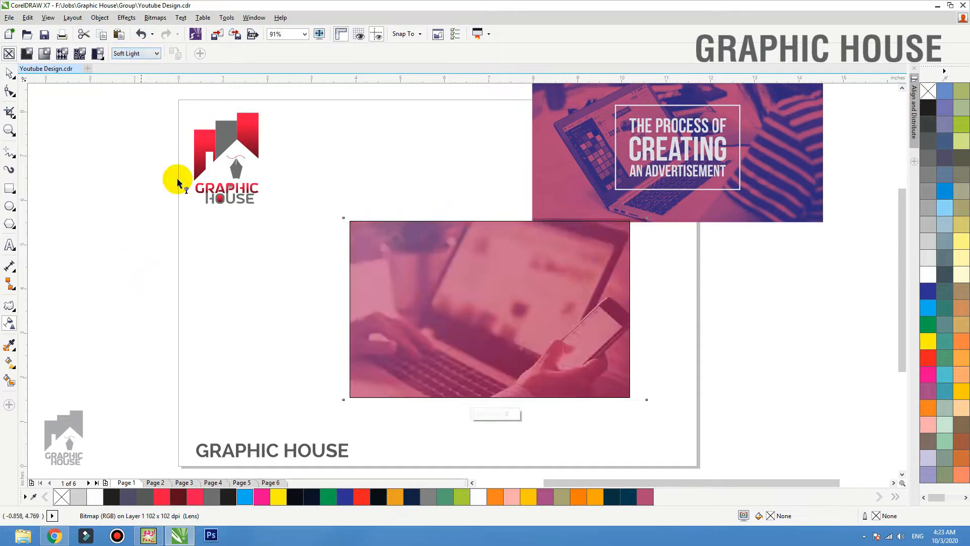
pyautogui.click(126, 55)
pyautogui.click(125, 247)
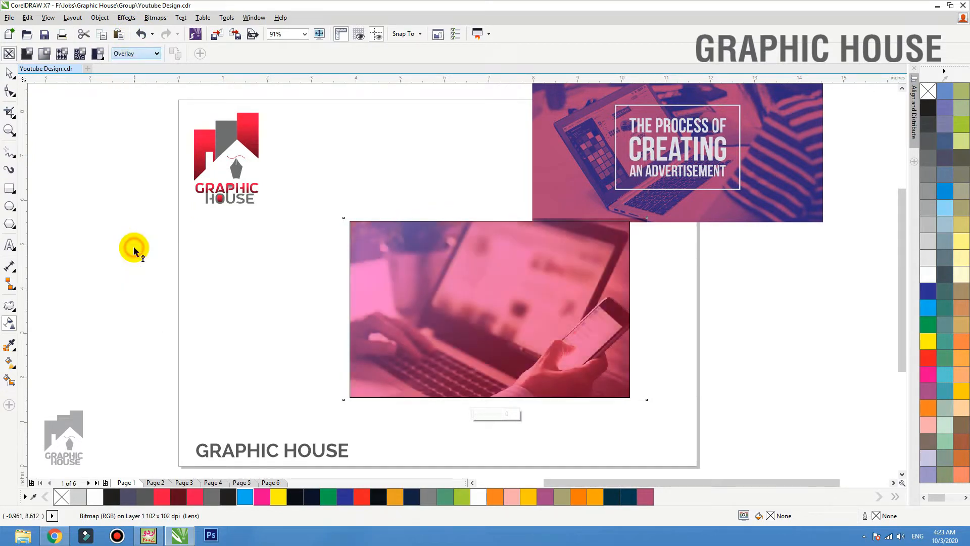
pyautogui.click(141, 55)
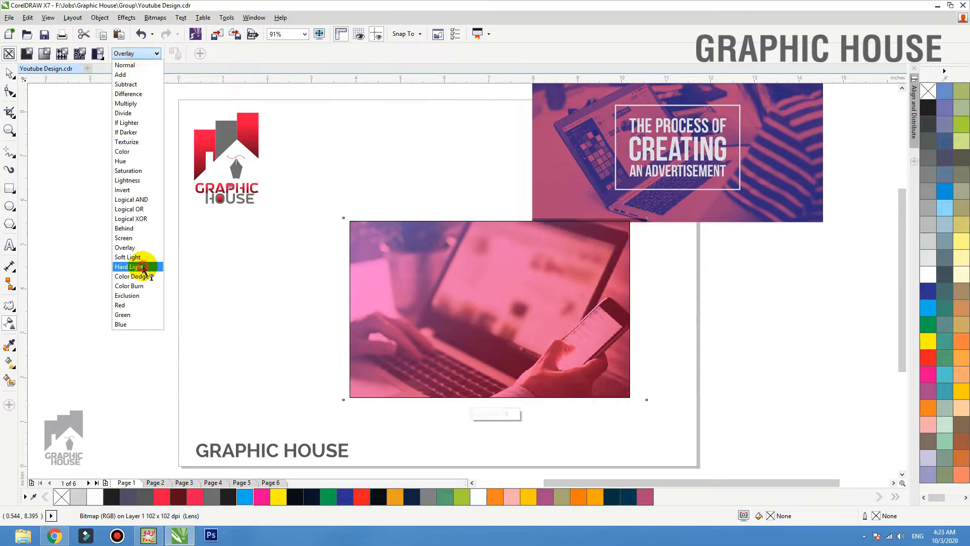
pyautogui.click(143, 267)
# - Compare the Add and Subtract merge modes again and set the laptop photo's merge mode to Multiply
pyautogui.click(130, 55)
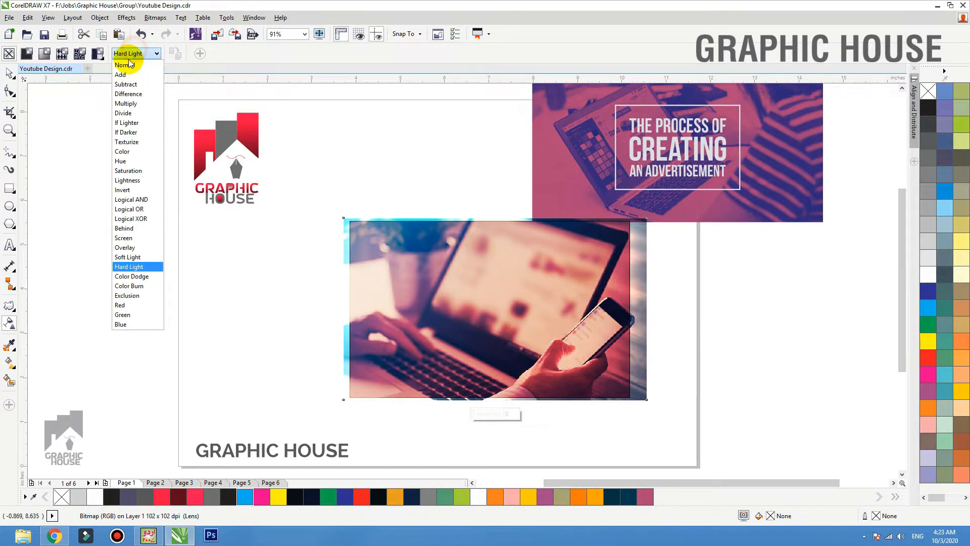
pyautogui.click(124, 74)
pyautogui.click(132, 55)
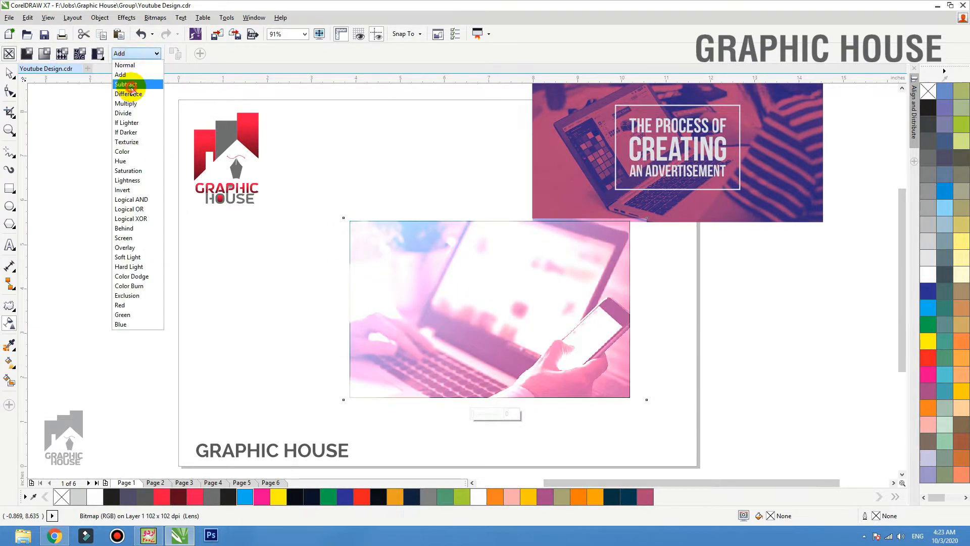
pyautogui.click(131, 86)
pyautogui.click(135, 56)
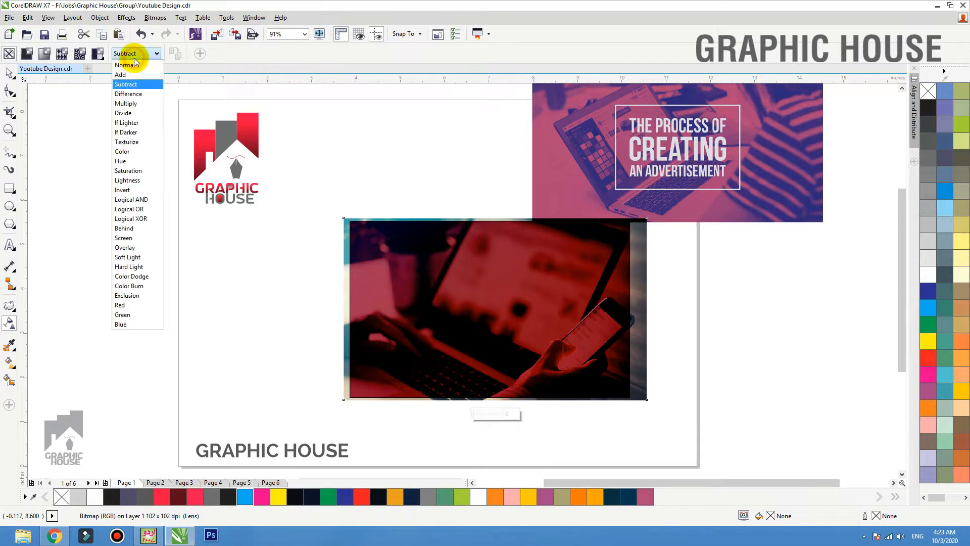
pyautogui.click(131, 103)
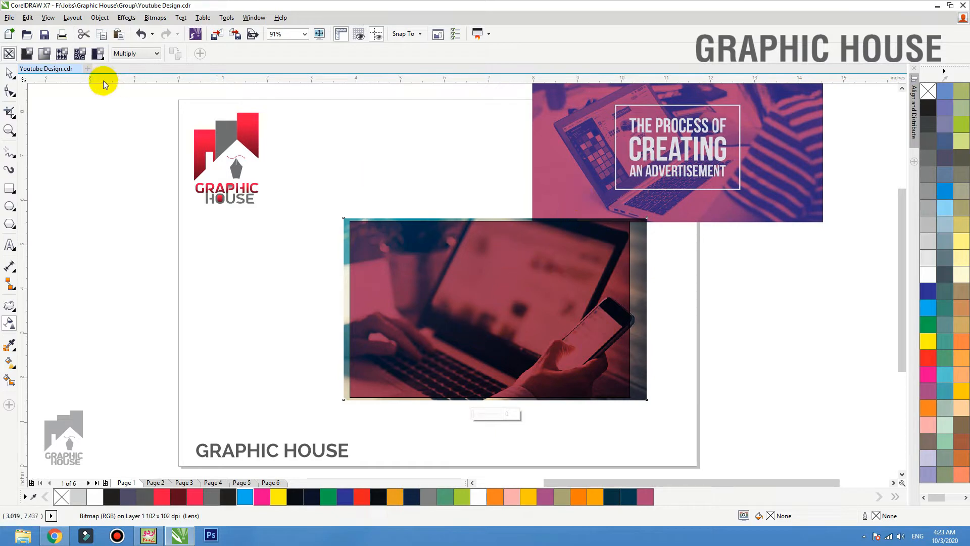
# - Apply a uniform transparency of 50 to the multiplied laptop photo
pyautogui.click(27, 55)
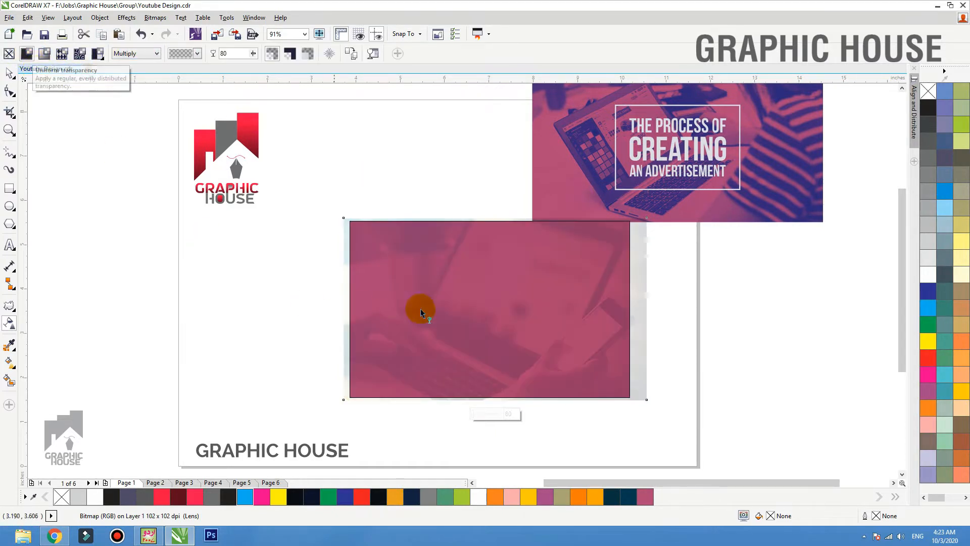
pyautogui.doubleClick(230, 53)
pyautogui.write('5')
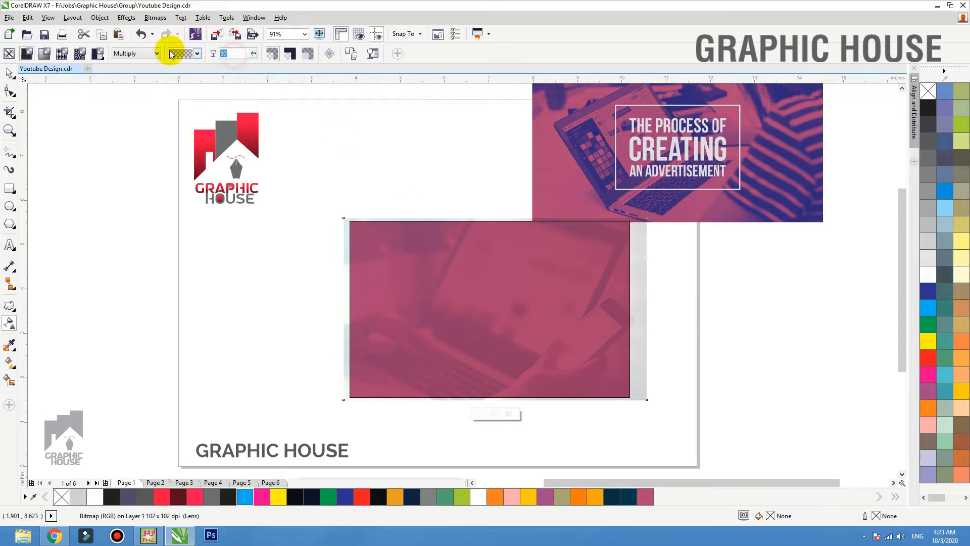
pyautogui.write('0')
pyautogui.press('Return')
pyautogui.click(482, 322)
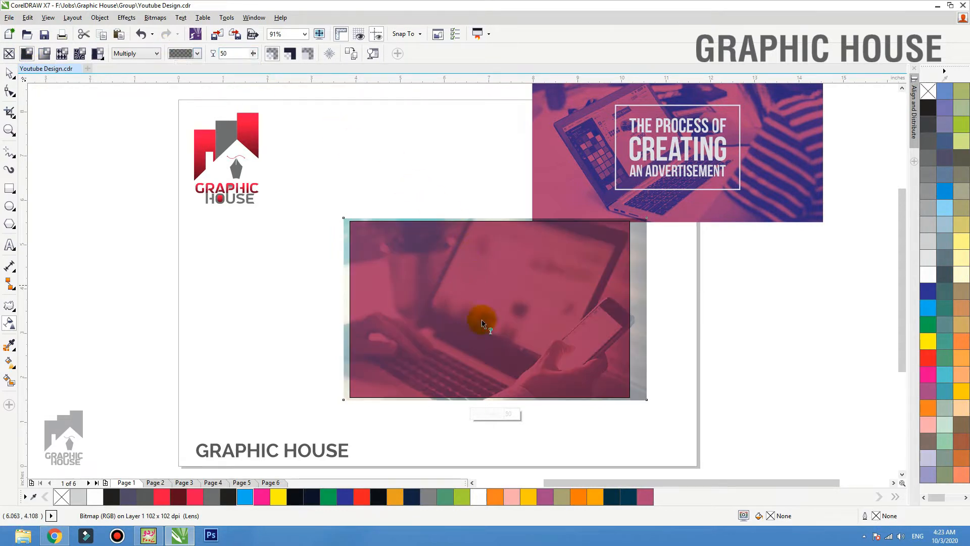
# - PowerClip the transparent laptop photo inside the pink rectangle
pyautogui.click(11, 75)
pyautogui.click(443, 274)
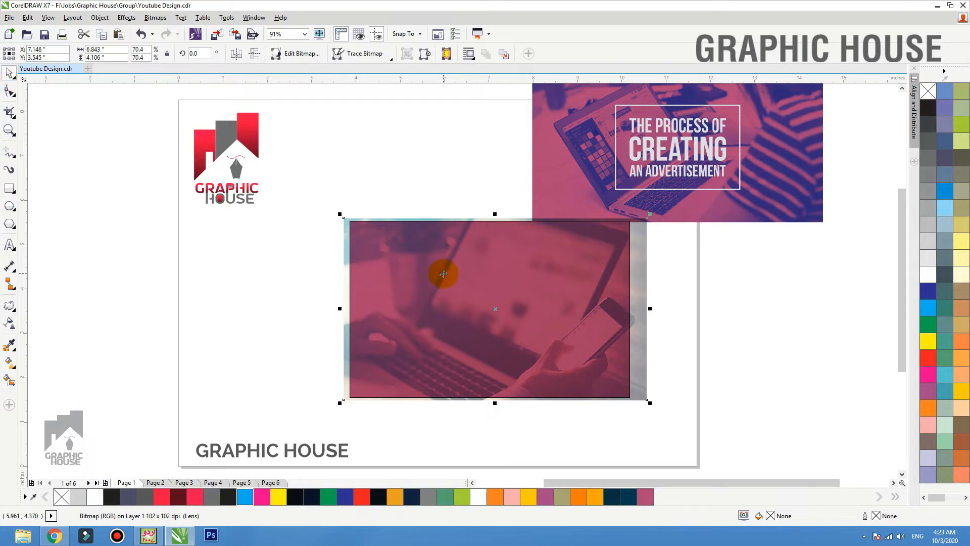
pyautogui.hotkey('shift', 'pagedown')
pyautogui.hotkey('alt', 'c')
pyautogui.press('w')
pyautogui.press('p')
pyautogui.click(443, 273)
# - Move the advertisement banner to the top middle of the page and the clipped photo below it near the page's right edge
pyautogui.moveTo(443, 273); pyautogui.dragTo(380, 277)
pyautogui.moveTo(624, 172); pyautogui.dragTo(407, 164)
pyautogui.moveTo(412, 277); pyautogui.dragTo(256, 278)
pyautogui.moveTo(298, 298); pyautogui.dragTo(615, 300)
pyautogui.rightClick(616, 301)
pyautogui.moveTo(553, 308); pyautogui.dragTo(571, 305)
# - Duplicate the clipped photo rectangle to the left of the original, across the page's left edge
pyautogui.moveTo(620, 335); pyautogui.dragTo(280, 330)
pyautogui.rightClick(280, 330)
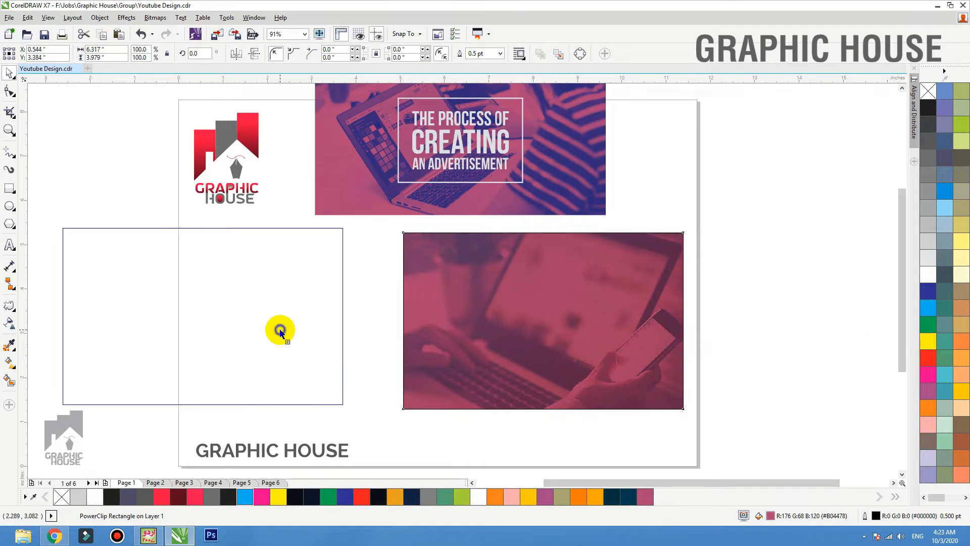
# - Fill the clipped photo on the page's right side with red and add a dark grey copy of it above, beside the banner
pyautogui.click(581, 343)
pyautogui.click(931, 359)
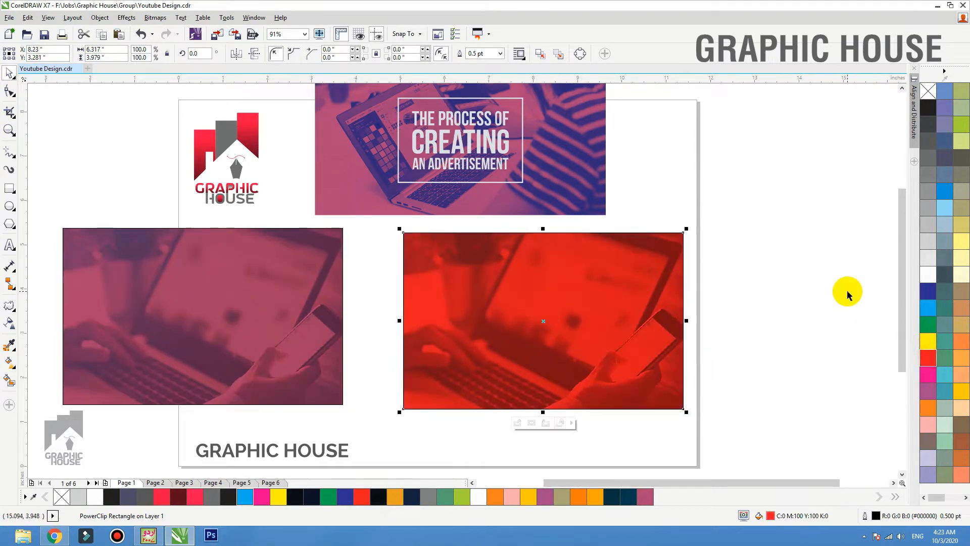
pyautogui.moveTo(549, 343); pyautogui.dragTo(779, 152)
pyautogui.rightClick(779, 152)
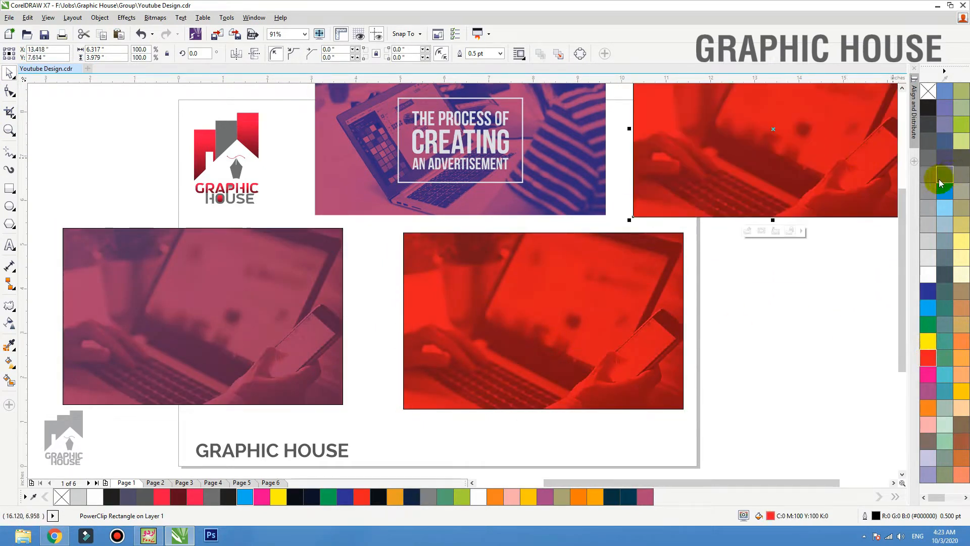
pyautogui.click(929, 161)
pyautogui.press('F4')
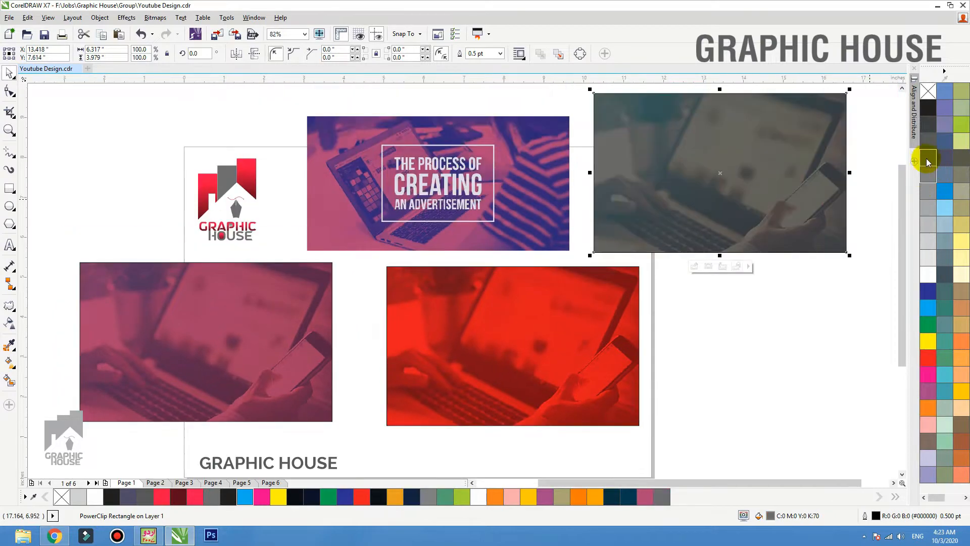
pyautogui.click(932, 122)
# - Add two more copies of the clipped photo, a cyan one at the page's lower right corner and a dark blue one farther right
pyautogui.scroll(-2, 636, 134)
pyautogui.moveTo(677, 149); pyautogui.dragTo(797, 190)
pyautogui.rightClick(700, 287)
pyautogui.click(928, 306)
pyautogui.rightClick(797, 191)
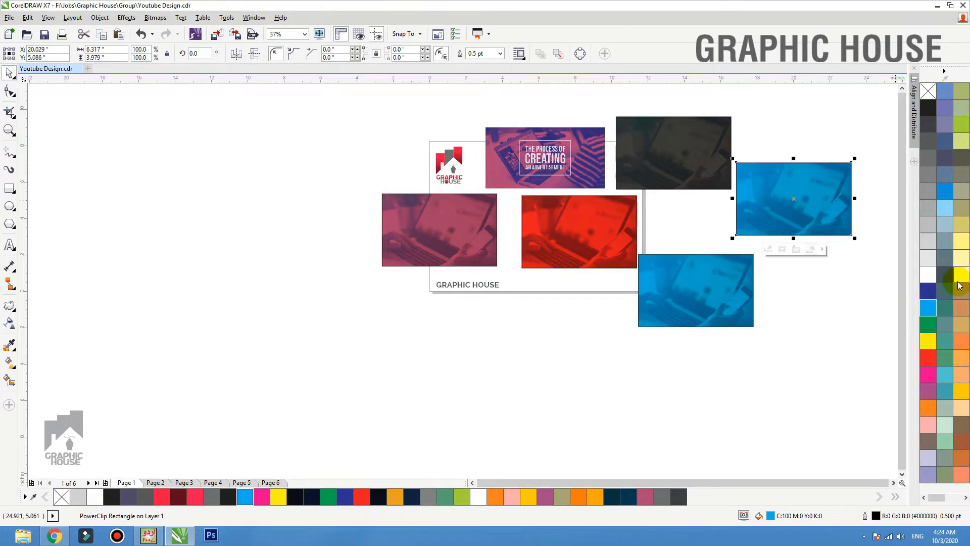
pyautogui.click(935, 291)
pyautogui.press('F4')
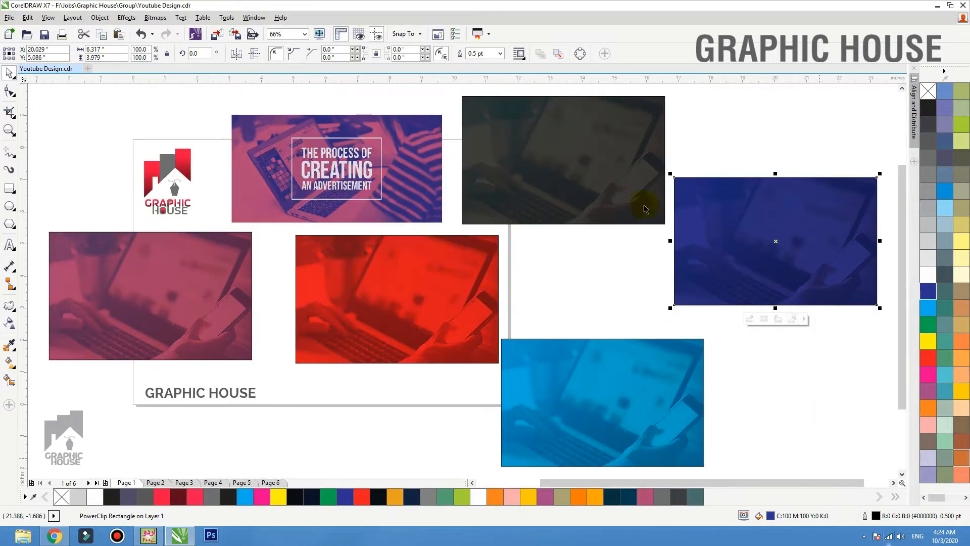
# - Inside the red photo's PowerClip, draw a rectangle about 4 × 6.2 inches over the photo's left half, filled Neon Red without an outline
pyautogui.click(532, 283)
pyautogui.doubleClick(444, 296)
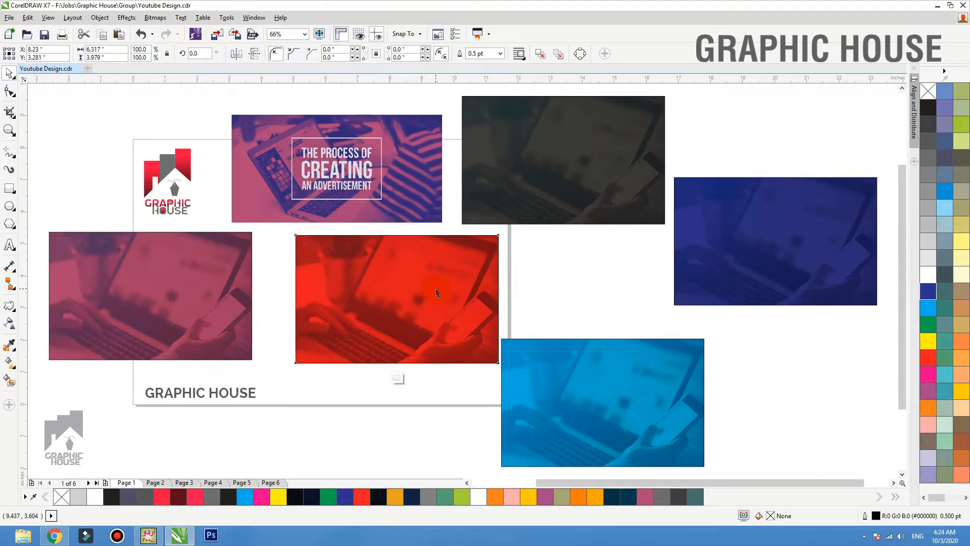
pyautogui.keyDown('ctrl'); pyautogui.click(559, 274); pyautogui.keyUp('ctrl')
pyautogui.keyDown('ctrl'); pyautogui.click(454, 275); pyautogui.keyUp('ctrl')
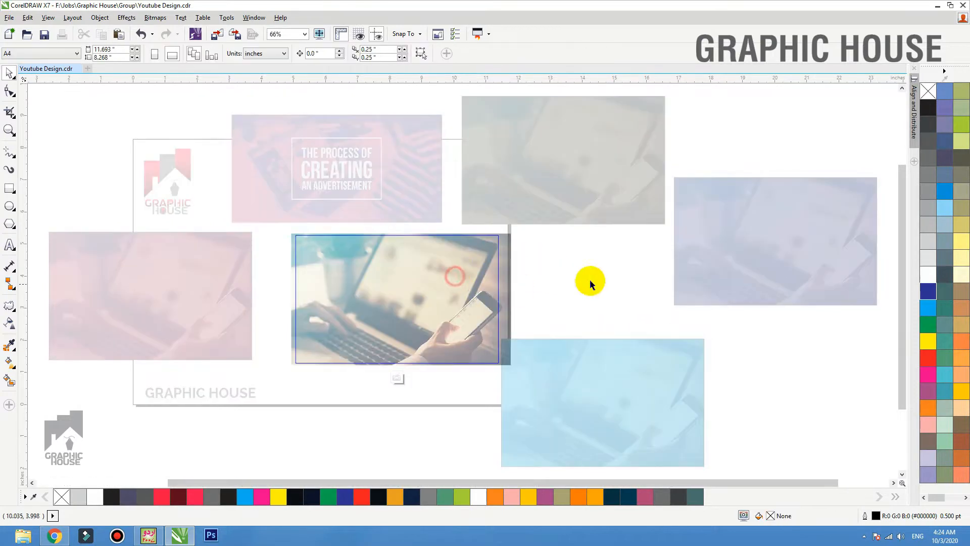
pyautogui.press('F2')
pyautogui.moveTo(673, 132); pyautogui.dragTo(241, 397)
pyautogui.click(9, 188)
pyautogui.moveTo(188, 175)
pyautogui.mouseDown()
pyautogui.moveTo(236, 186)
pyautogui.moveTo(388, 513)
pyautogui.moveTo(381, 438)
pyautogui.mouseUp()
pyautogui.click(197, 496)
pyautogui.rightClick(928, 91)
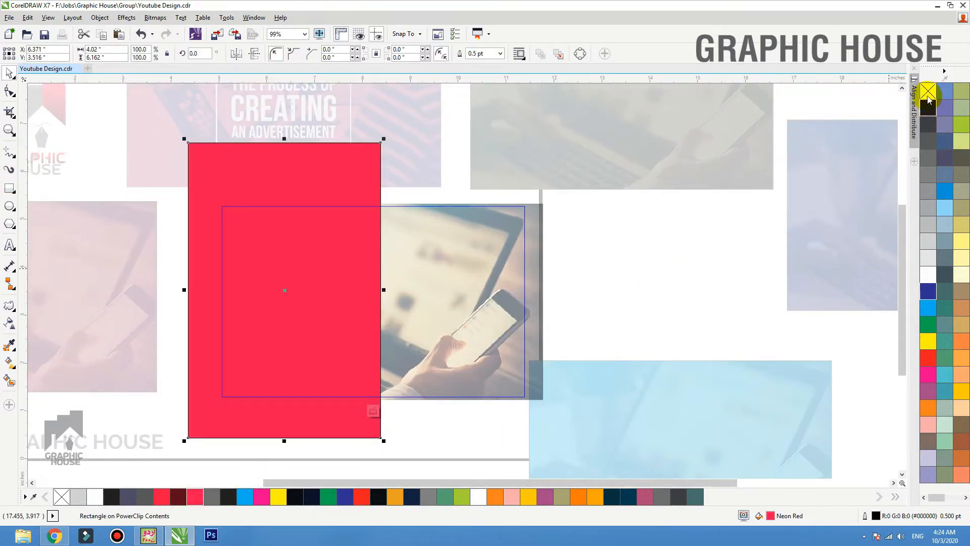
# - Duplicate the Neon Red rectangle directly to its right and fill the copy with golden yellow
pyautogui.press('space')
pyautogui.moveTo(269, 263); pyautogui.dragTo(455, 270)
pyautogui.click(961, 387)
# - Send both coloured rectangles behind the laptop photo and finish editing the PowerClip contents
pyautogui.keyDown('shift'); pyautogui.click(358, 171); pyautogui.keyUp('shift')
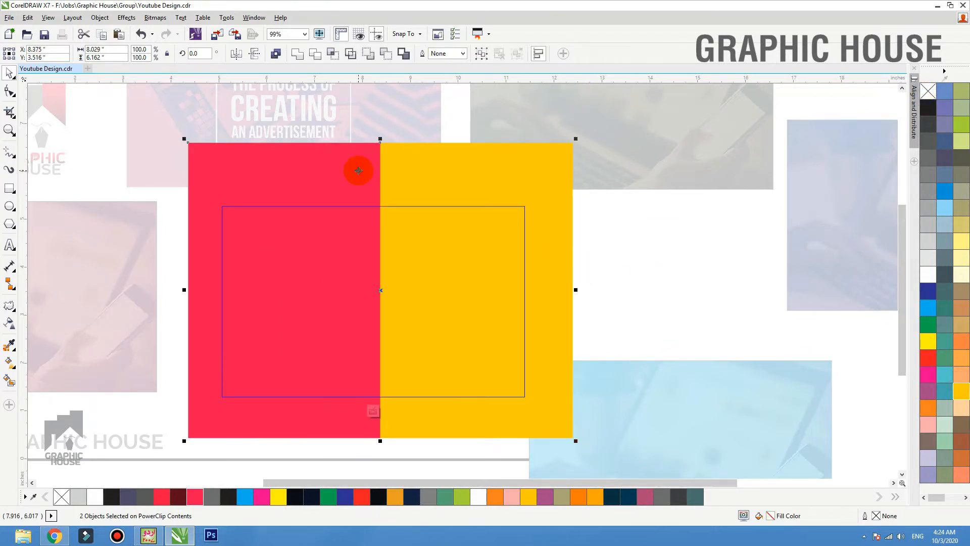
pyautogui.hotkey('shift', 'pagedown')
pyautogui.keyDown('ctrl'); pyautogui.click(620, 258); pyautogui.keyUp('ctrl')
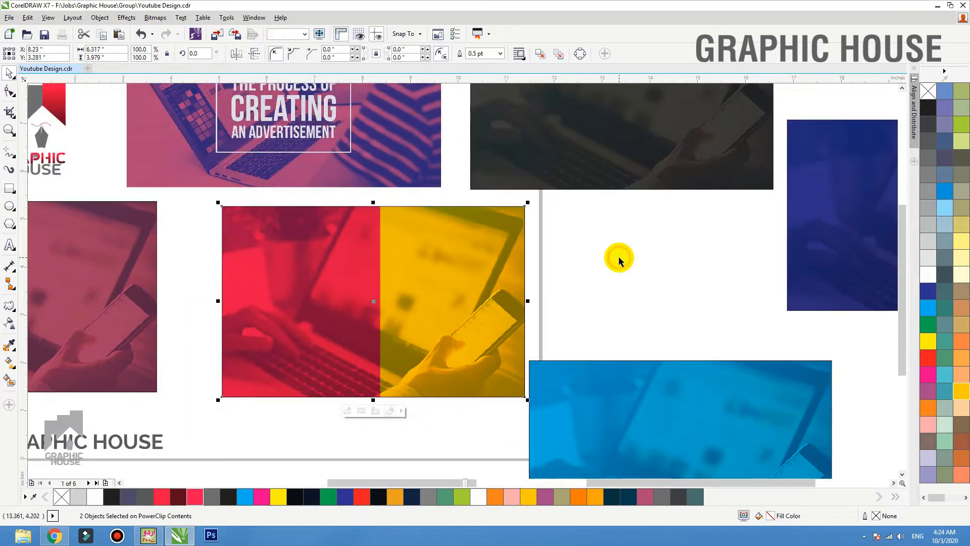
pyautogui.click(602, 257)
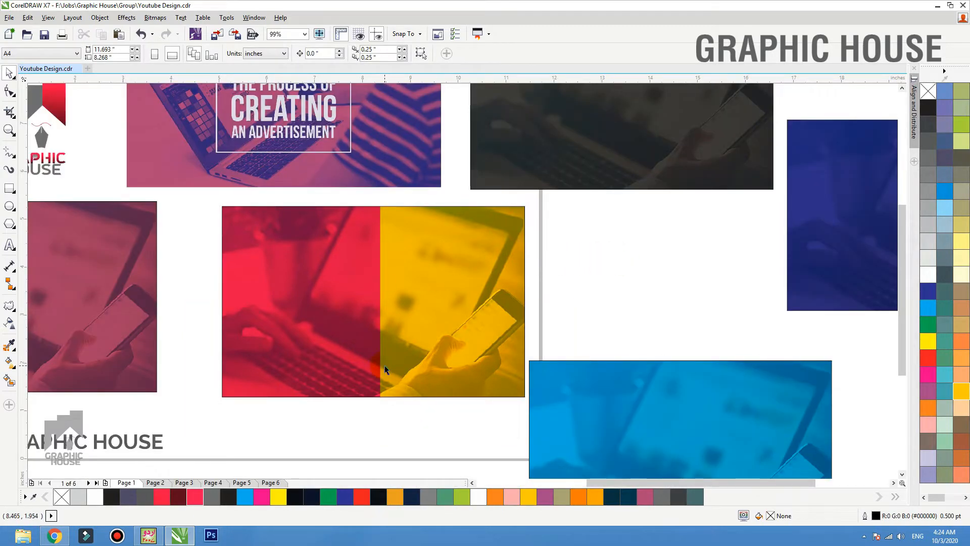
# - Try overlapping moved and rotated copies of the red and yellow rectangles inside the PowerClip
pyautogui.scroll(-2, 440, 288)
pyautogui.click(447, 296)
pyautogui.keyDown('ctrl'); pyautogui.click(447, 293); pyautogui.keyUp('ctrl')
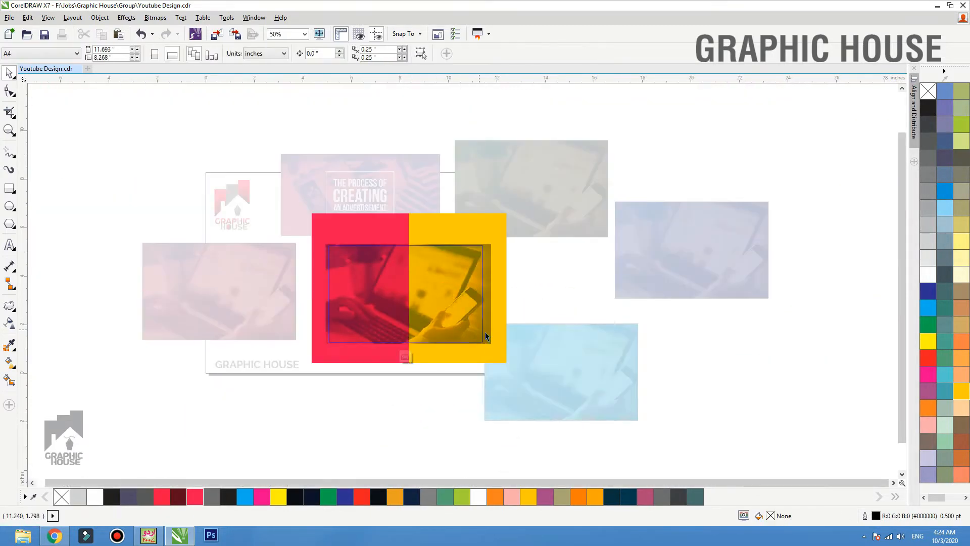
pyautogui.moveTo(472, 337); pyautogui.dragTo(334, 300)
pyautogui.hotkey('ctrl', 'z')
pyautogui.moveTo(457, 225); pyautogui.dragTo(368, 195)
pyautogui.moveTo(294, 233); pyautogui.dragTo(457, 294)
pyautogui.moveTo(368, 312); pyautogui.dragTo(398, 284)
pyautogui.hotkey('ctrl', 'z')
pyautogui.moveTo(401, 213); pyautogui.dragTo(433, 187)
pyautogui.moveTo(470, 291); pyautogui.dragTo(469, 296)
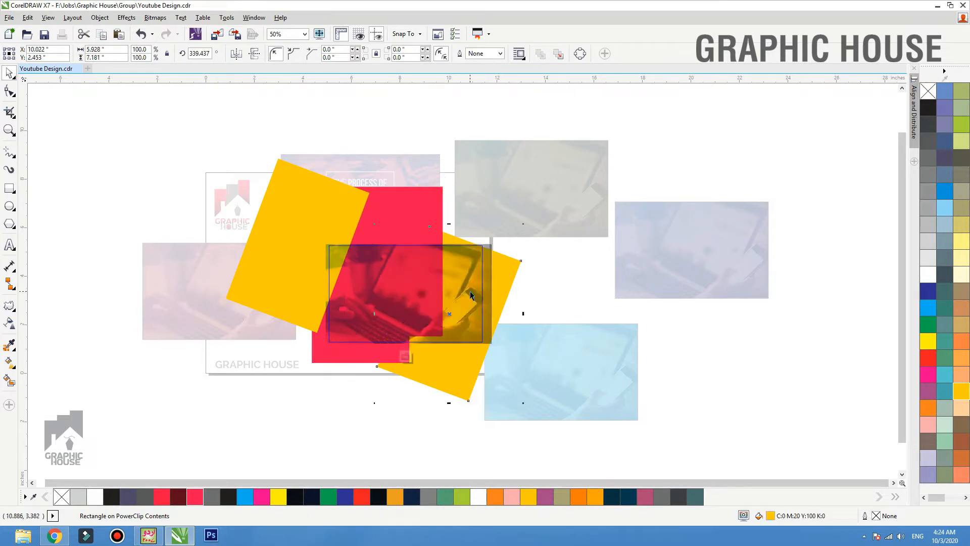
pyautogui.keyDown('ctrl'); pyautogui.click(591, 287); pyautogui.keyUp('ctrl')
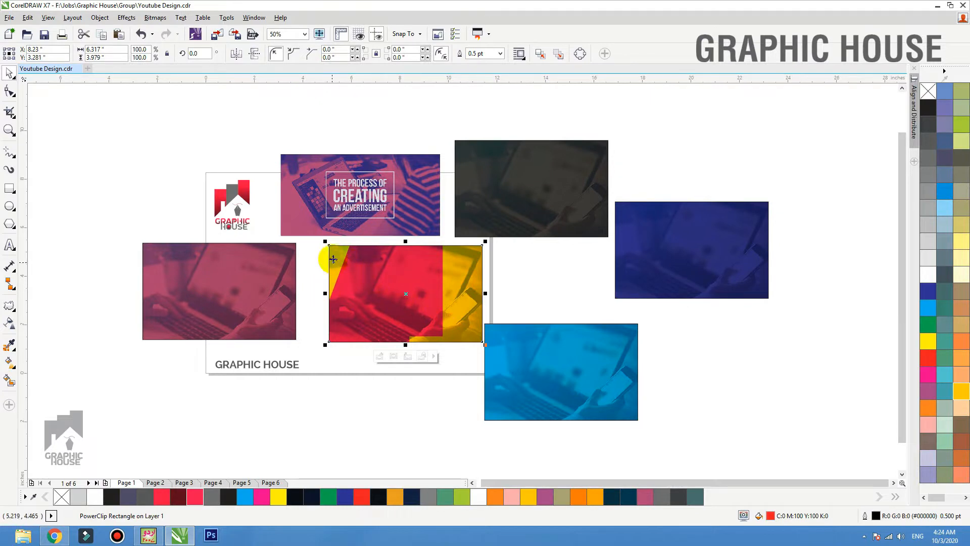
# - Undo the trial rearrangement back to the side-by-side red and yellow rectangles and leave the PowerClip contents
pyautogui.keyDown('ctrl'); pyautogui.click(403, 295); pyautogui.keyUp('ctrl')
pyautogui.moveTo(391, 288); pyautogui.dragTo(108, 212)
pyautogui.hotkey('ctrl', 'z')
pyautogui.hotkey('ctrl', 'z')
pyautogui.hotkey('ctrl', 'z')
pyautogui.hotkey('ctrl', 'z')
pyautogui.hotkey('ctrl', 'z')
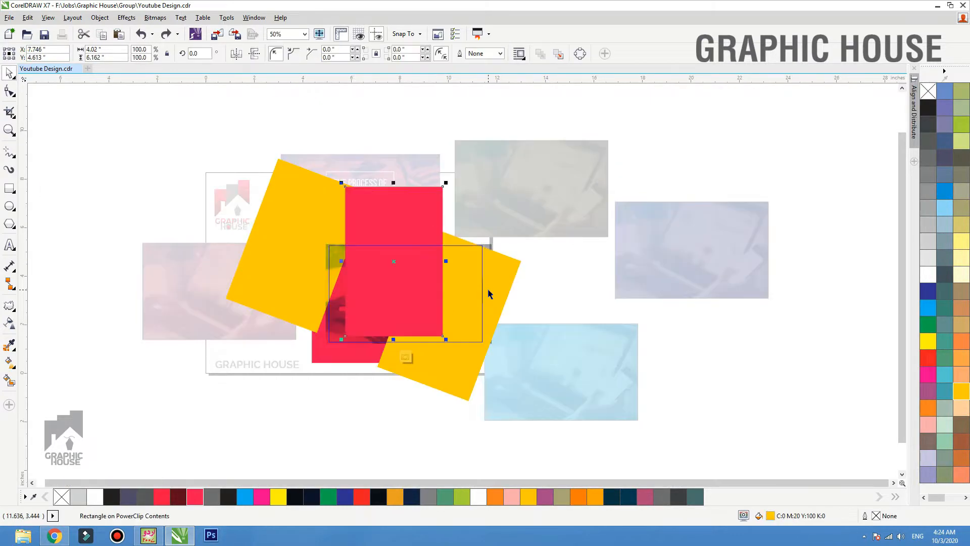
pyautogui.hotkey('ctrl', 'z')
pyautogui.keyDown('ctrl'); pyautogui.click(547, 285); pyautogui.keyUp('ctrl')
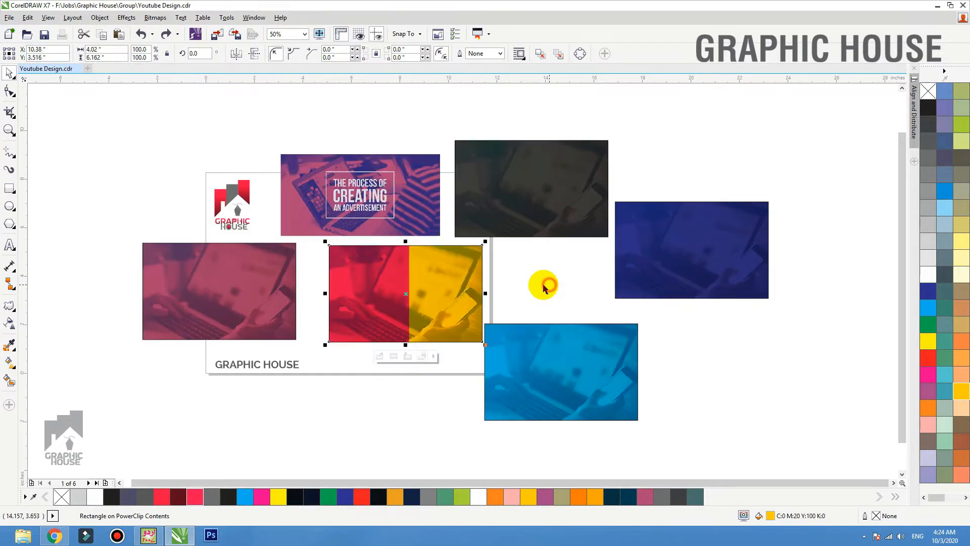
pyautogui.click(538, 285)
pyautogui.press('F4')
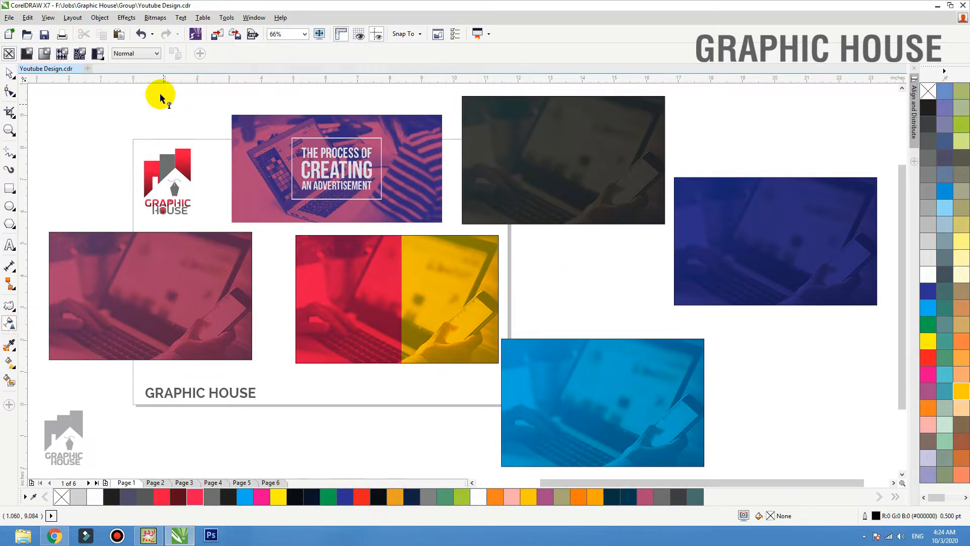
# - Go to page 2 and move the A4 template image slightly lower
pyautogui.click(9, 73)
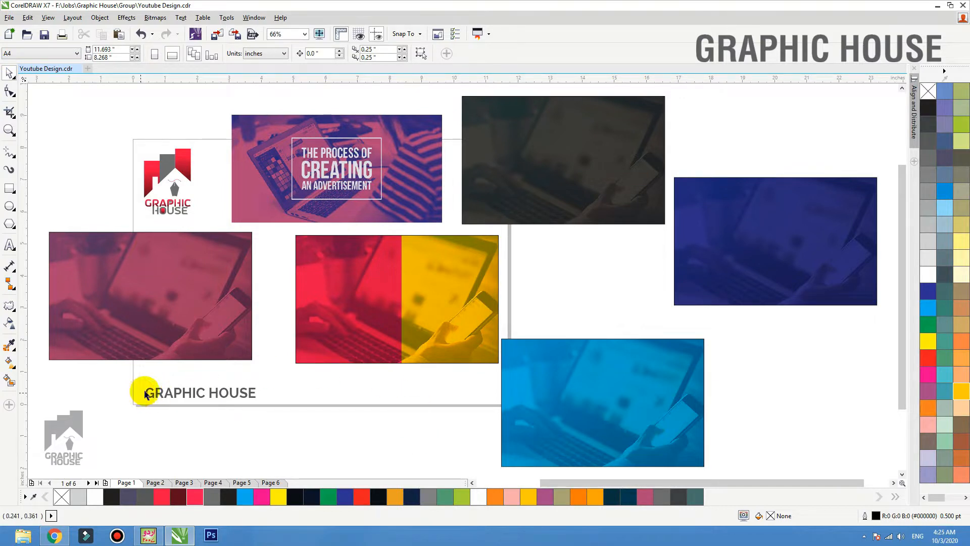
pyautogui.click(154, 483)
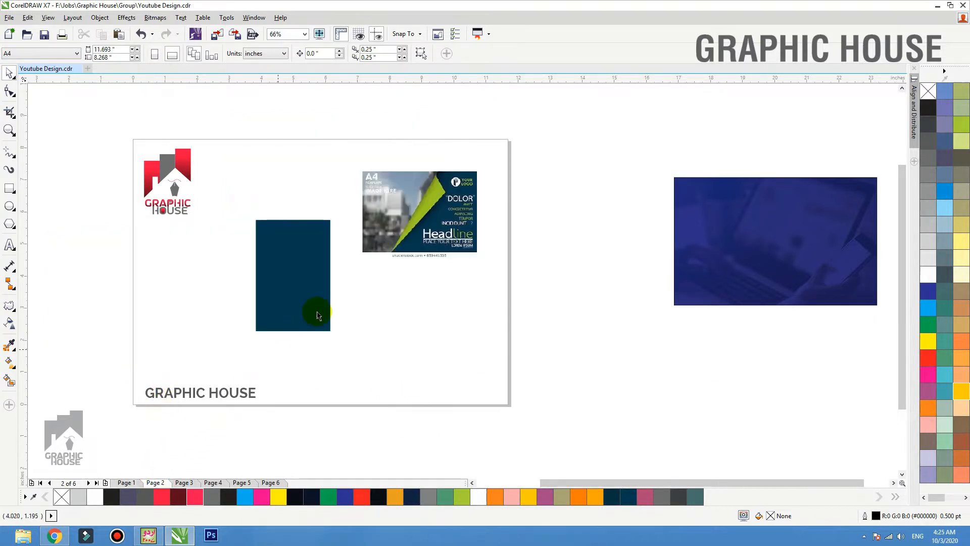
pyautogui.scroll(1, 292, 275)
pyautogui.press('F2')
pyautogui.moveTo(473, 163); pyautogui.dragTo(81, 372)
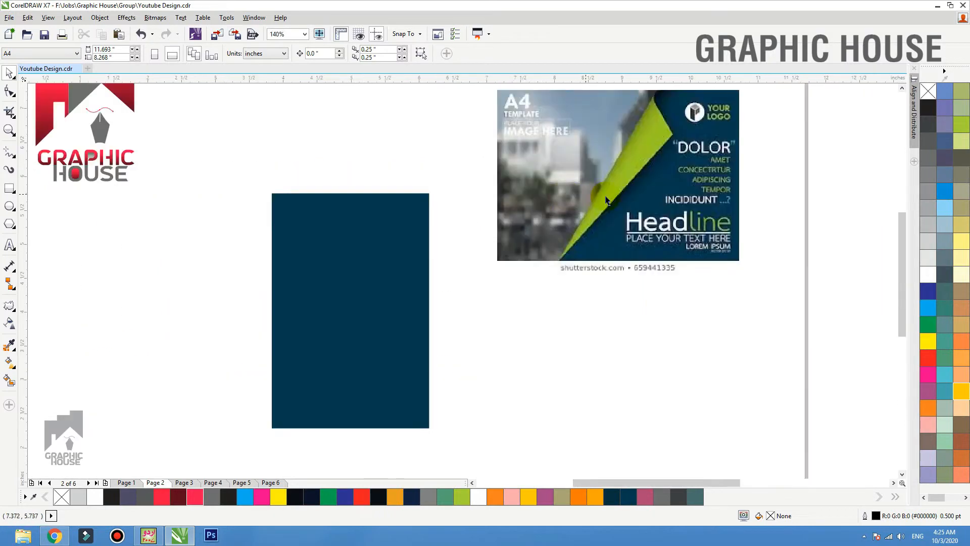
pyautogui.click(625, 146)
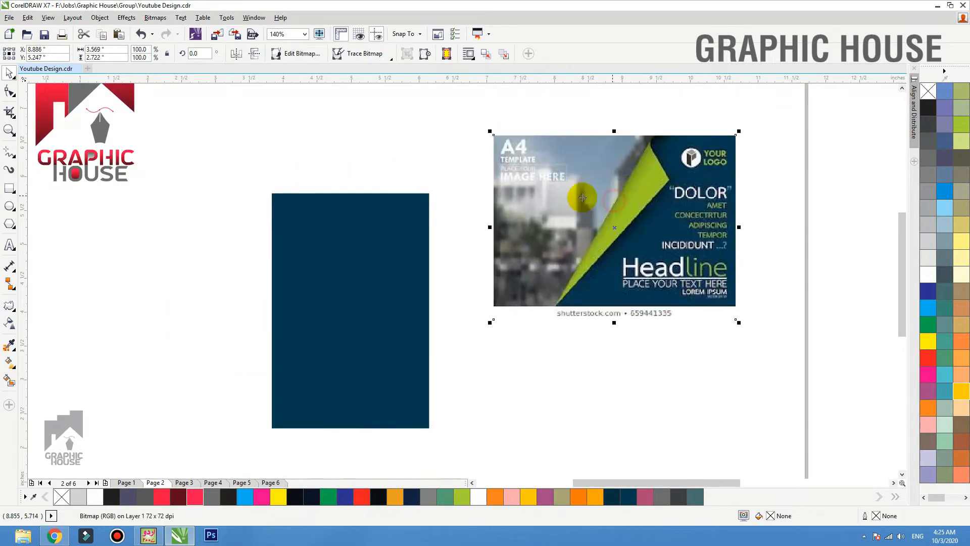
# - Widen the dark blue rectangle to about 3.06 inches, keeping its height
pyautogui.press('F3')
pyautogui.moveTo(237, 401); pyautogui.dragTo(235, 403)
pyautogui.moveTo(432, 253); pyautogui.dragTo(417, 290)
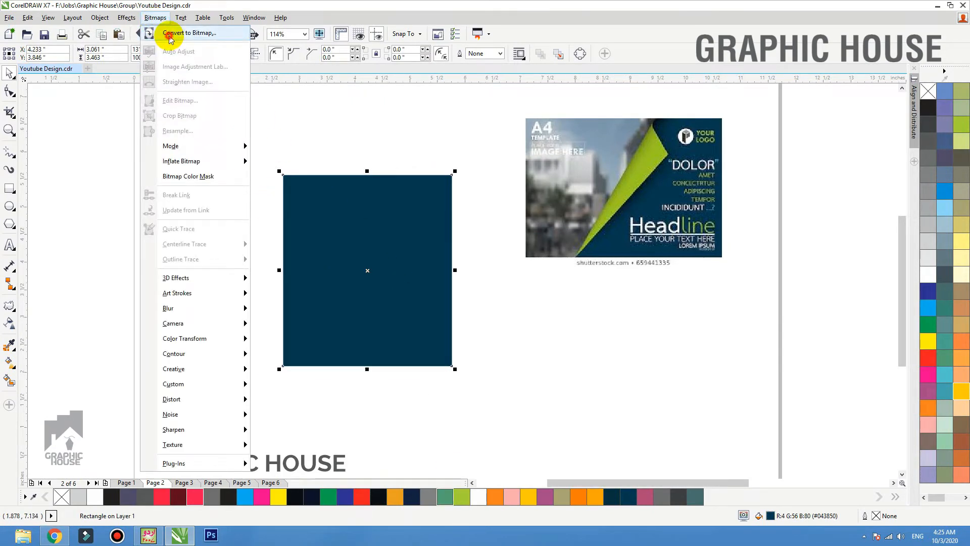
# - Convert the dark blue rectangle to a 300 dpi CMYK Color (32-bit) bitmap with a transparent background
pyautogui.click(169, 33)
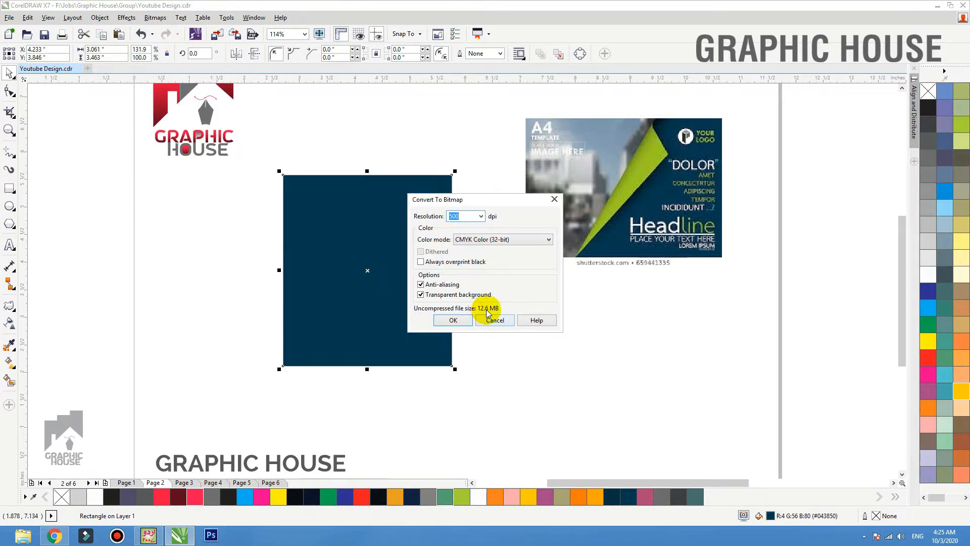
pyautogui.moveTo(463, 216); pyautogui.dragTo(438, 217)
pyautogui.write('300')
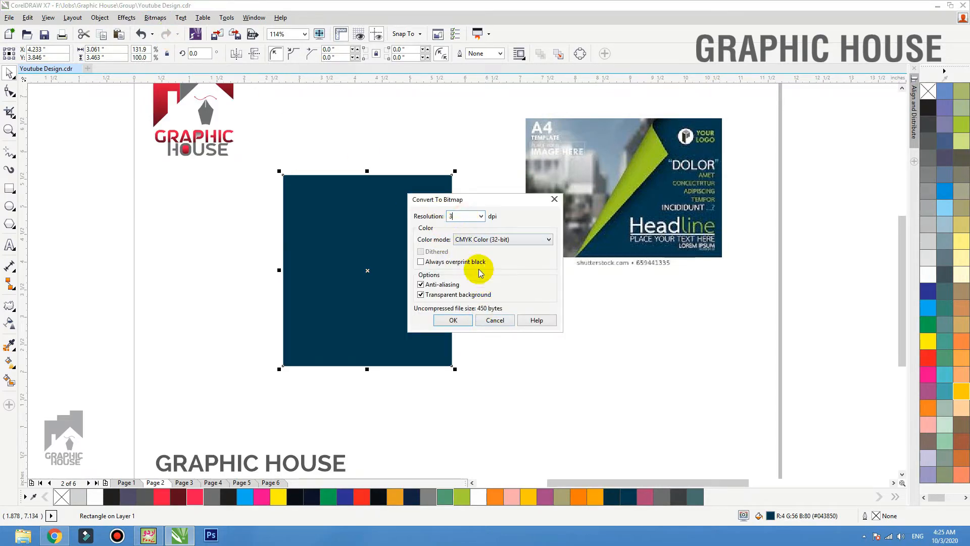
pyautogui.click(453, 320)
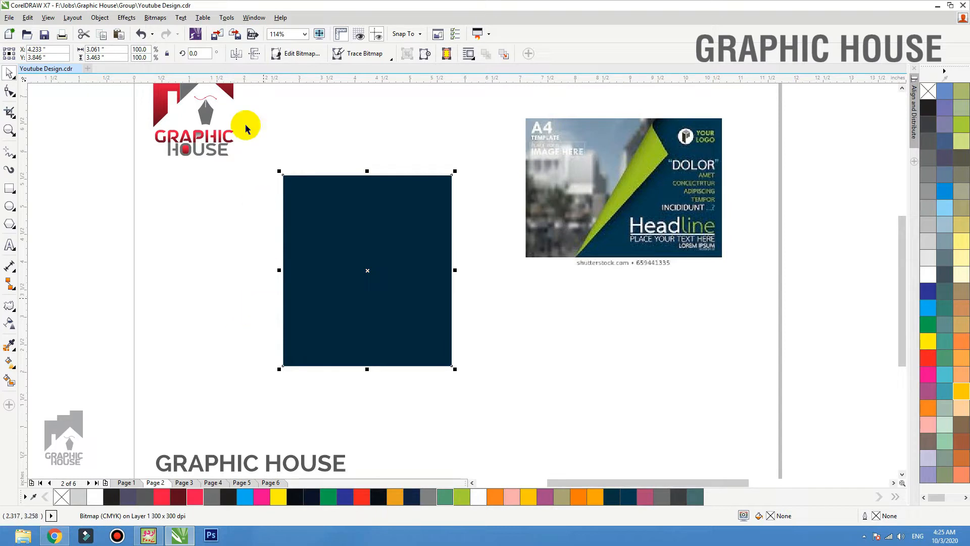
# - Start a Page Curl effect on the dark blue bitmap and sample the curl colour from the template's green band
pyautogui.click(151, 18)
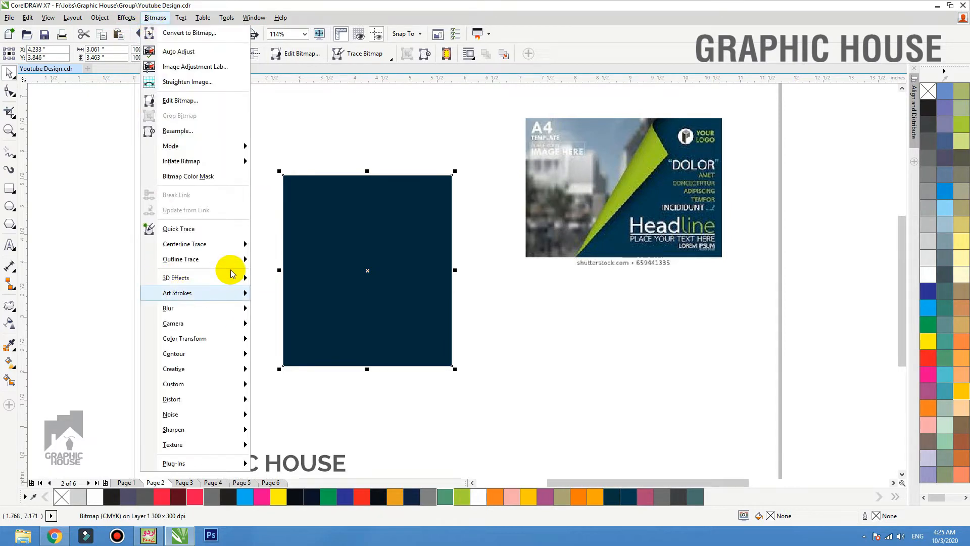
pyautogui.moveTo(185, 277)
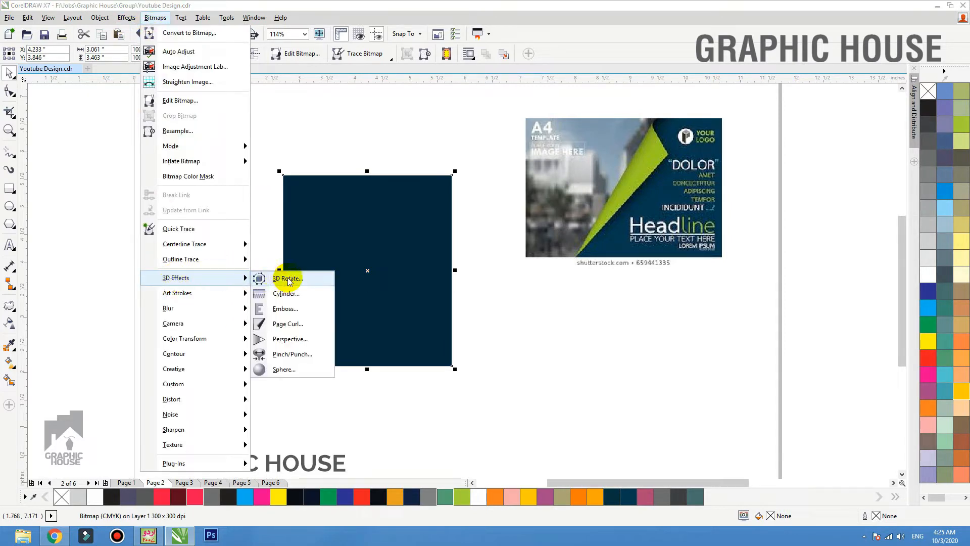
pyautogui.click(288, 326)
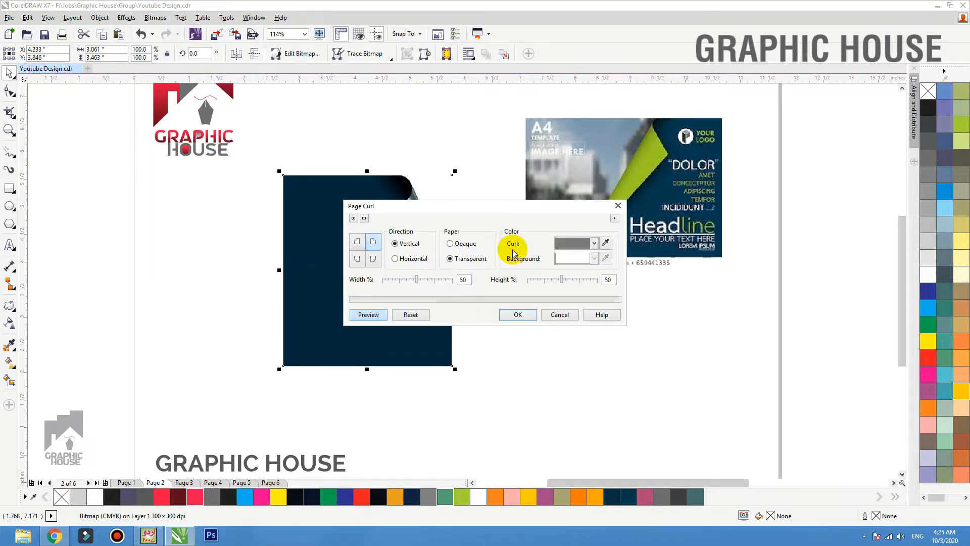
pyautogui.moveTo(475, 203); pyautogui.dragTo(628, 125)
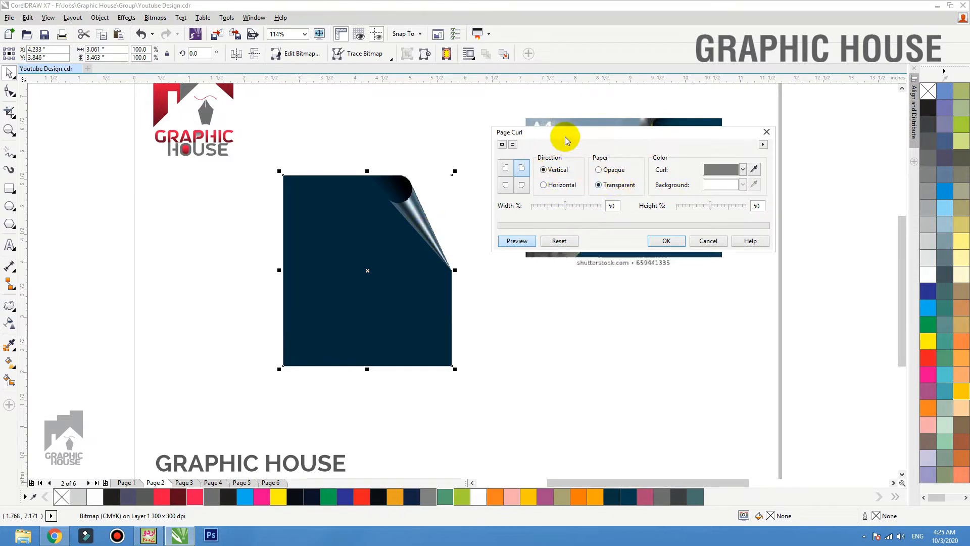
pyautogui.moveTo(568, 134); pyautogui.dragTo(561, 293)
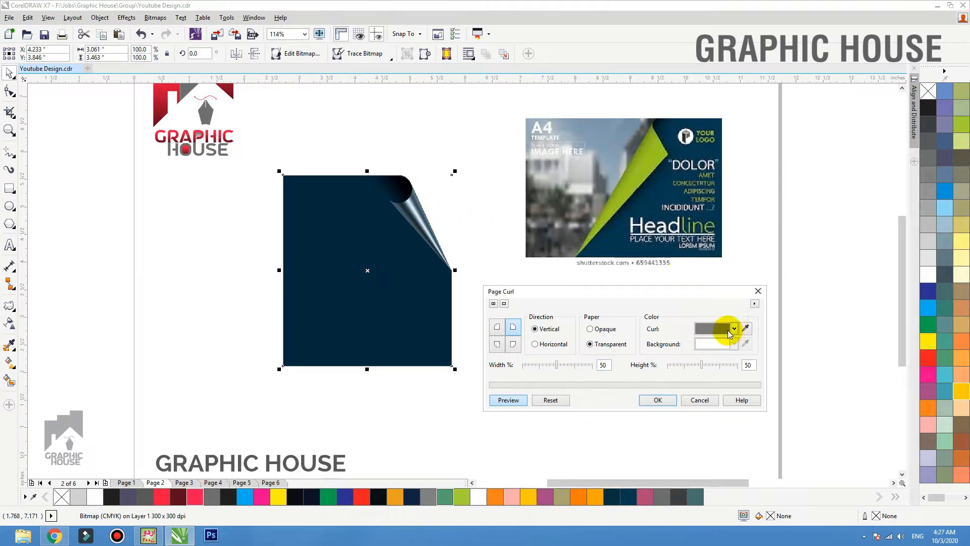
pyautogui.click(747, 329)
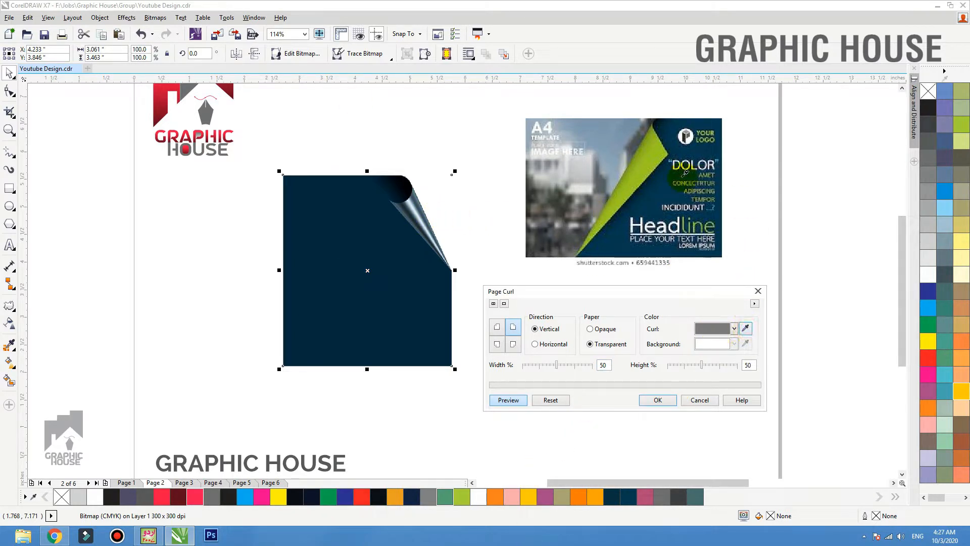
pyautogui.click(620, 195)
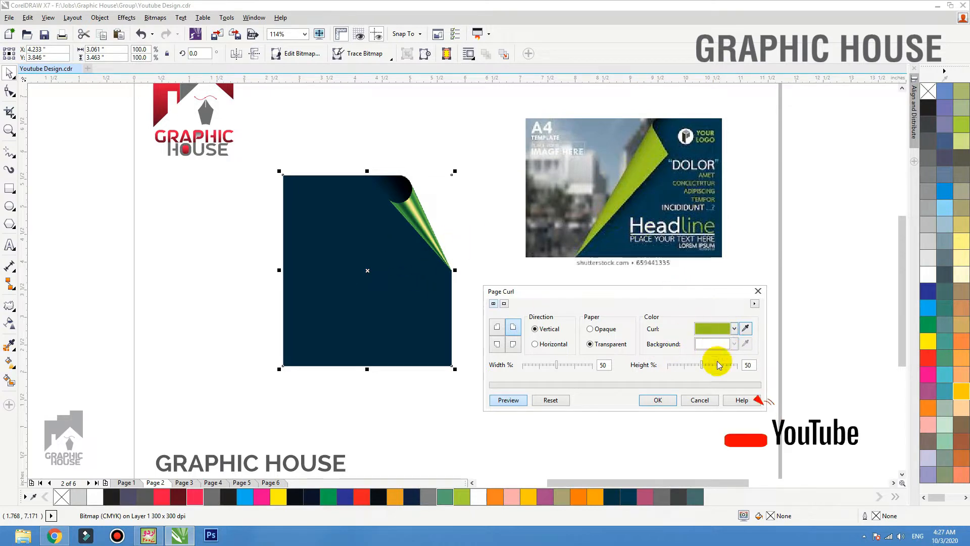
# - Adjust the page curl's proportions, setting its width to 98% and its height to 72%
pyautogui.moveTo(702, 365); pyautogui.dragTo(736, 365)
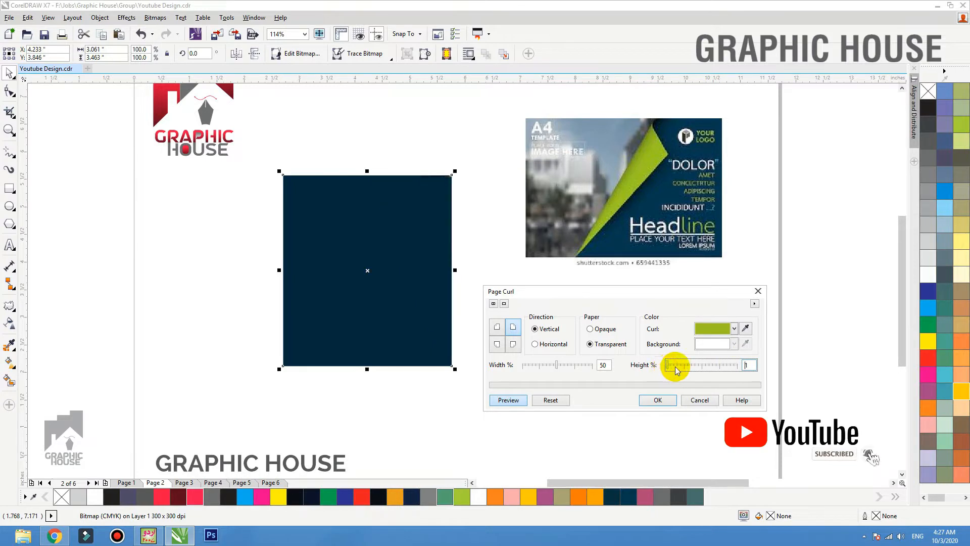
pyautogui.click(585, 365)
pyautogui.moveTo(674, 369); pyautogui.dragTo(718, 369)
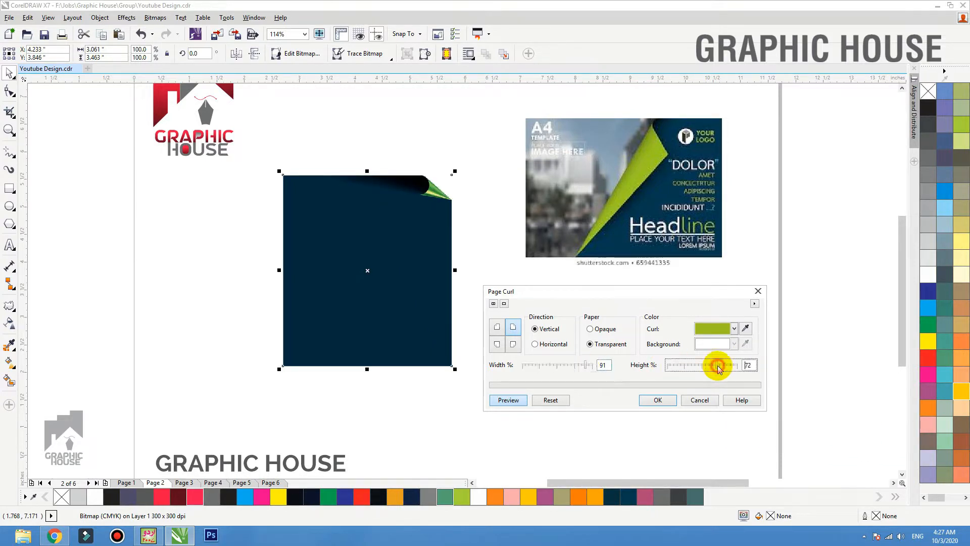
pyautogui.click(546, 367)
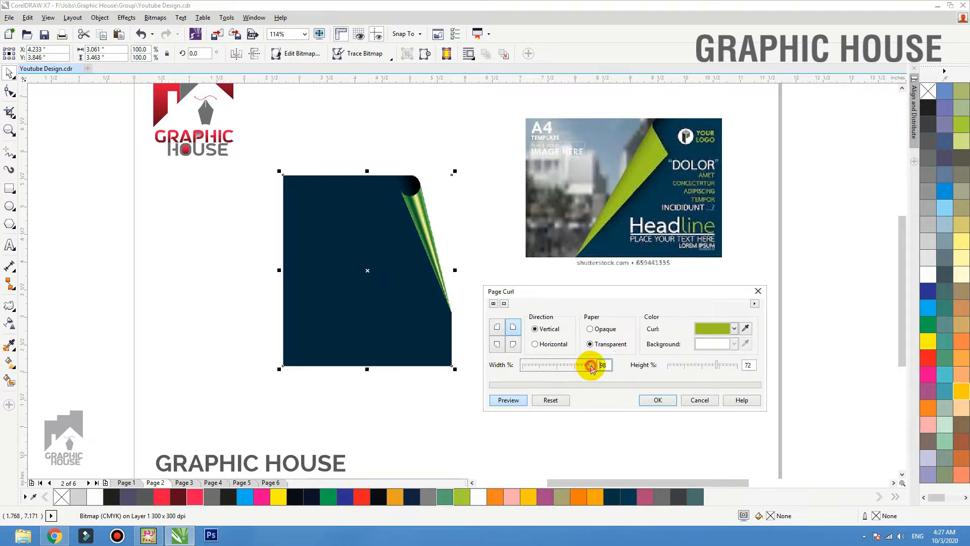
# - Try the curl on the other corners, return it to the upper-right corner, and apply it with a height of 43%
pyautogui.click(514, 345)
pyautogui.click(496, 348)
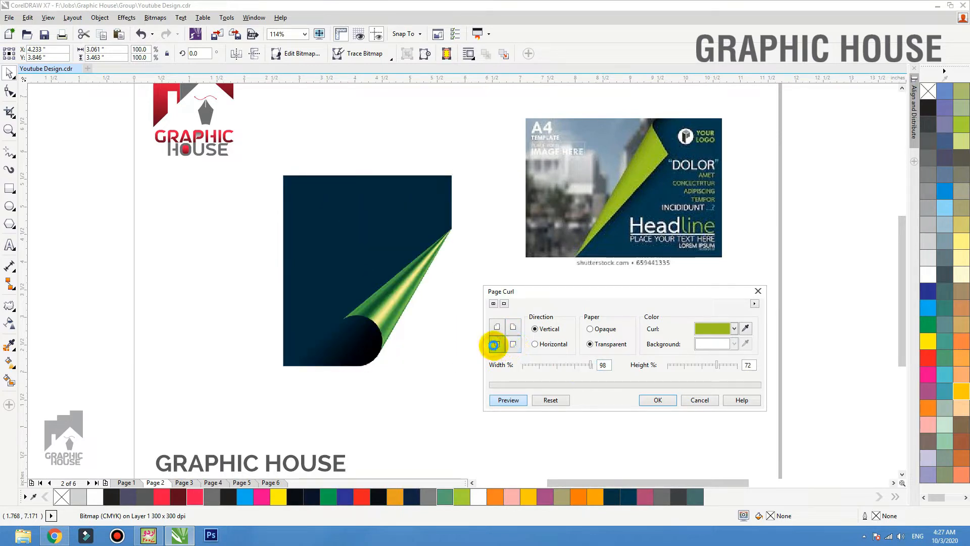
pyautogui.click(496, 326)
pyautogui.click(514, 327)
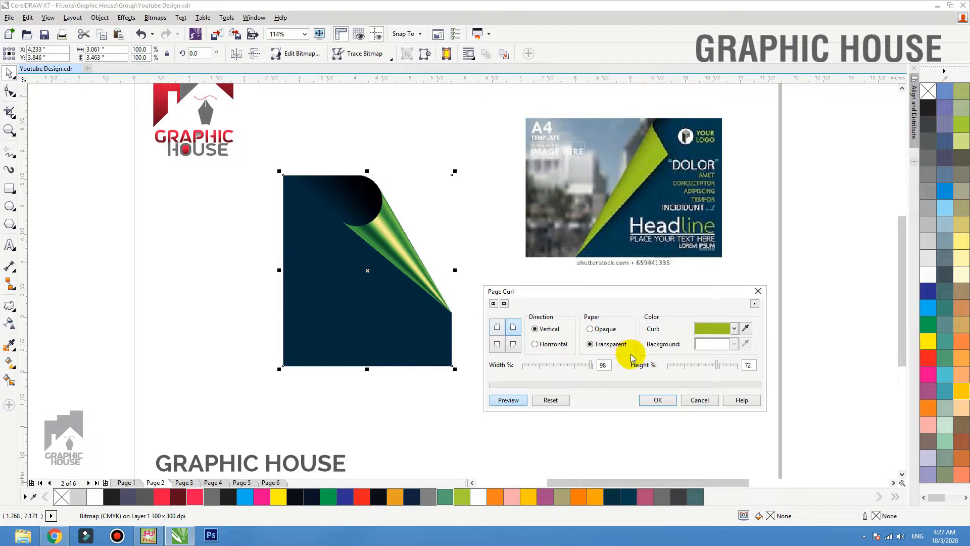
pyautogui.click(697, 365)
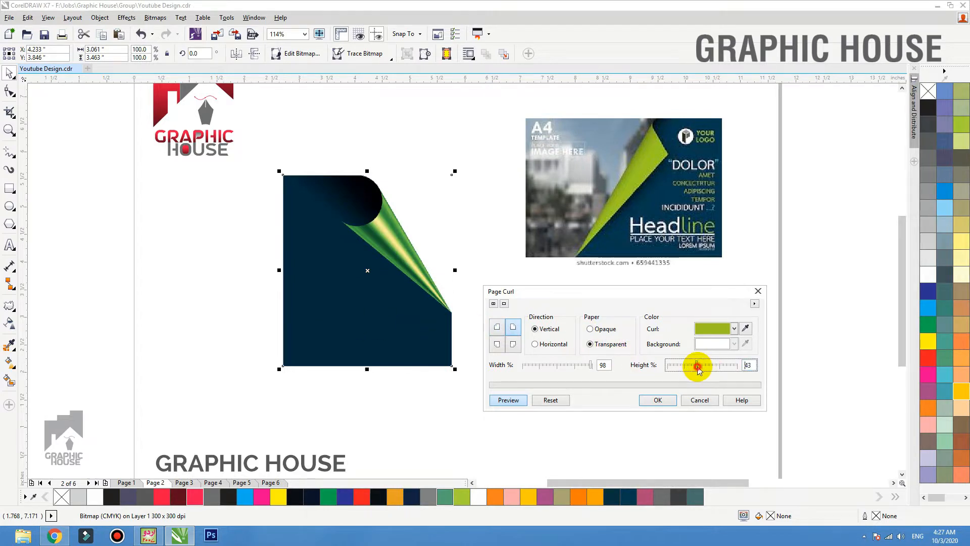
pyautogui.click(659, 399)
# - Apply a second vertical Page Curl to the bitmap's lower-left corner, keeping the green colour, 98% width and 43% height
pyautogui.click(155, 18)
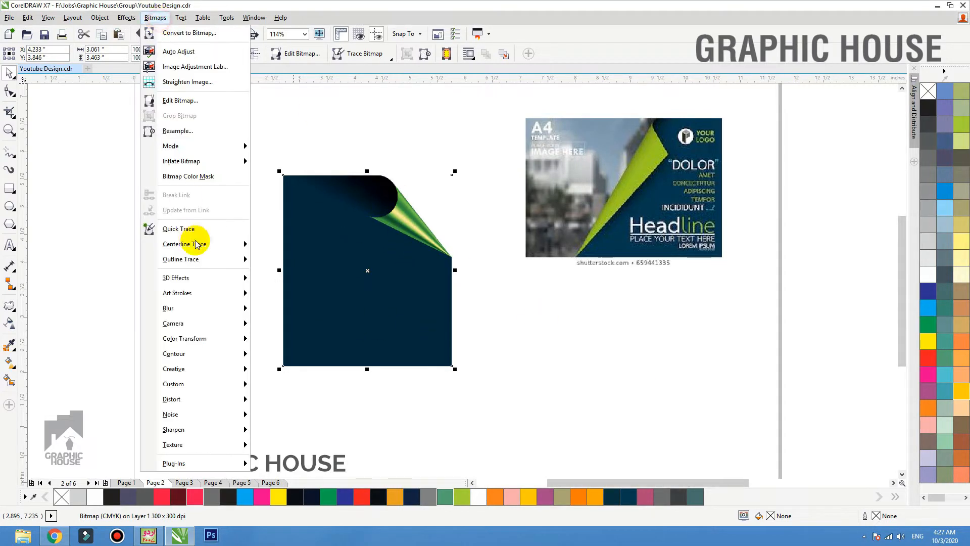
pyautogui.moveTo(226, 282)
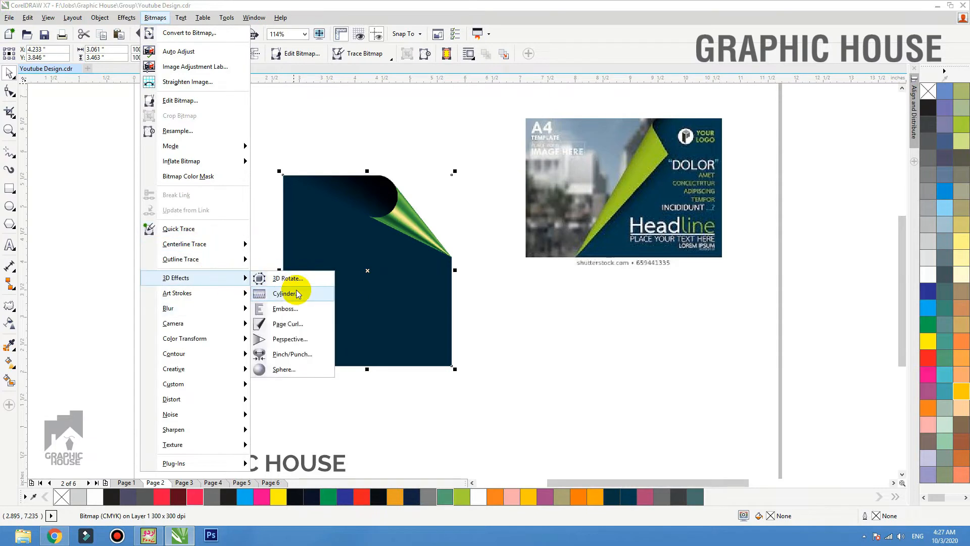
pyautogui.click(288, 322)
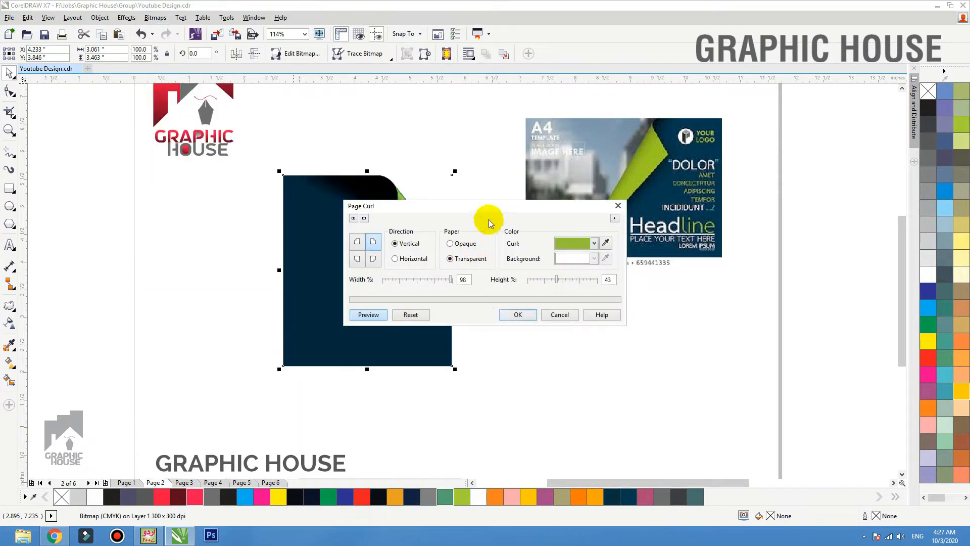
pyautogui.moveTo(502, 214); pyautogui.dragTo(624, 125)
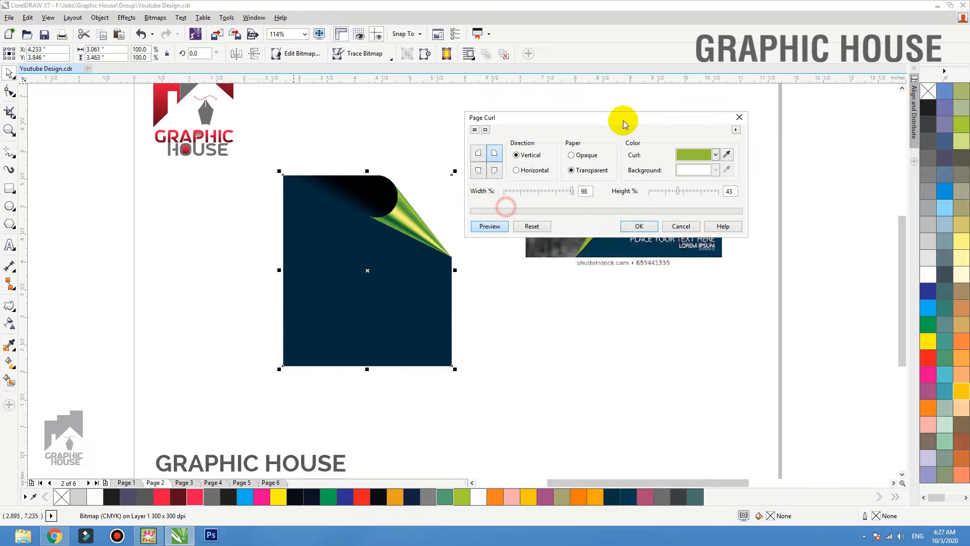
pyautogui.click(474, 172)
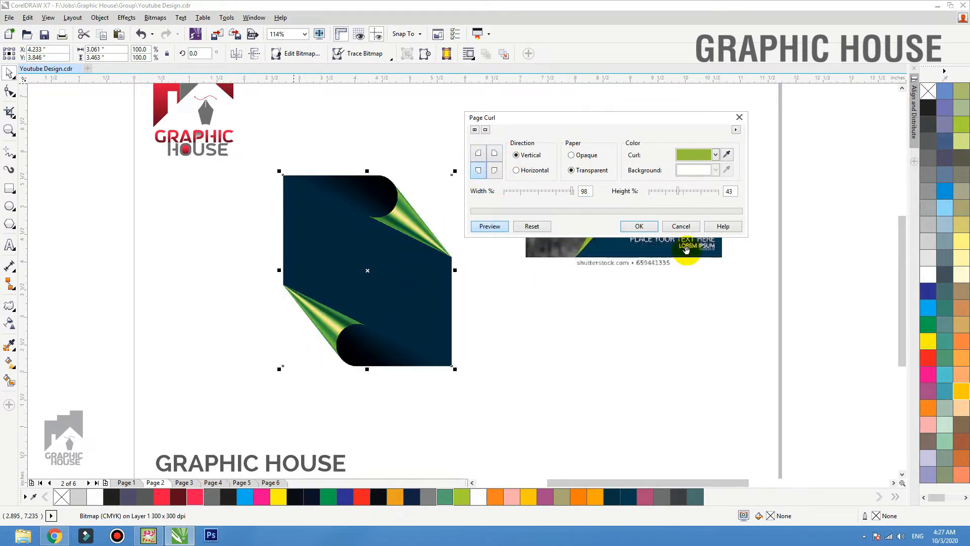
pyautogui.click(640, 227)
pyautogui.click(535, 313)
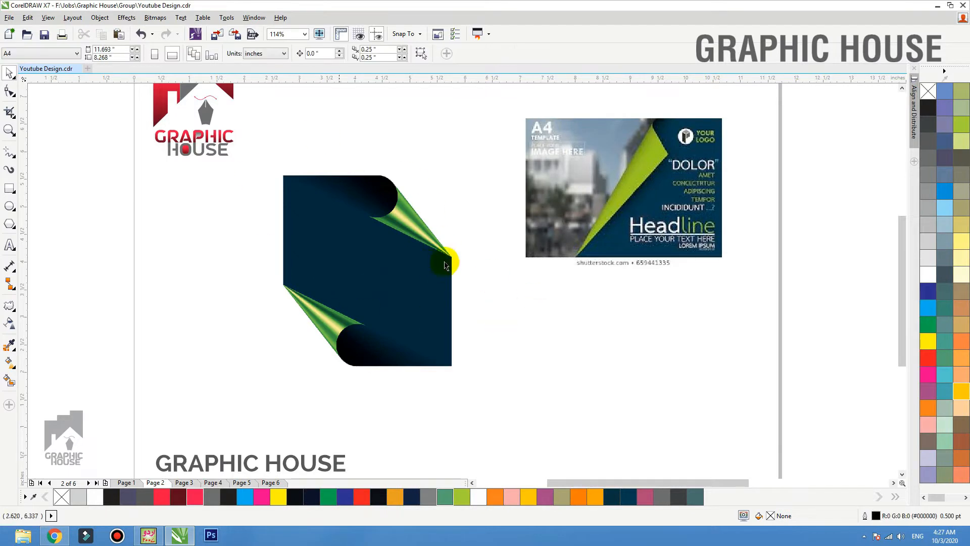
# - Go to page 3 and move the wavy-line image slightly to the right
pyautogui.press('F4')
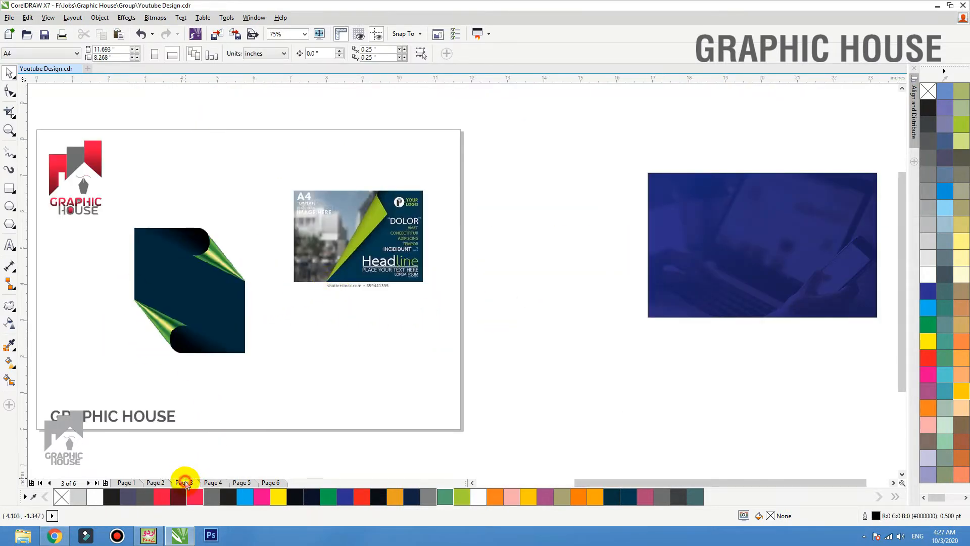
pyautogui.click(185, 483)
pyautogui.click(383, 244)
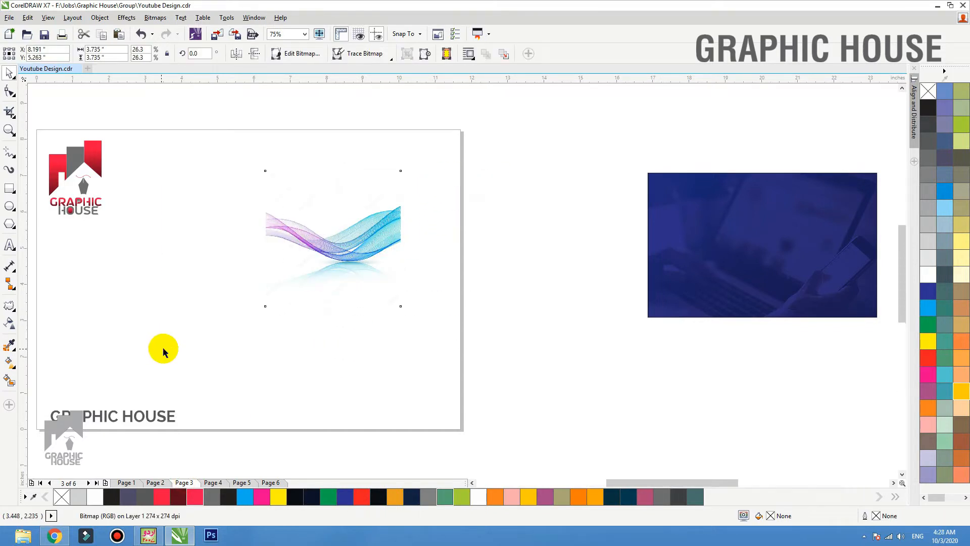
pyautogui.hotkey('shift', 'F2')
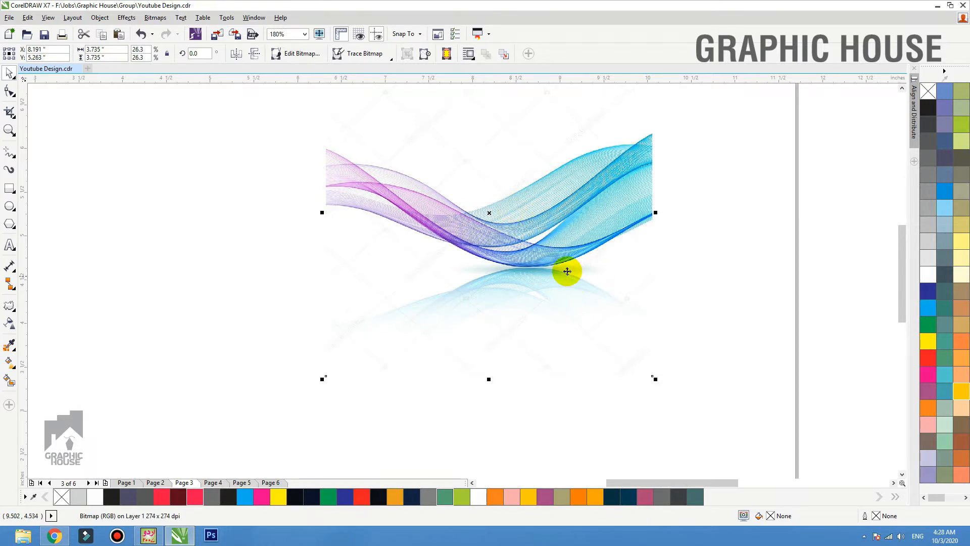
pyautogui.scroll(-2, 567, 271)
pyautogui.press('F2')
pyautogui.moveTo(228, 164); pyautogui.dragTo(737, 421)
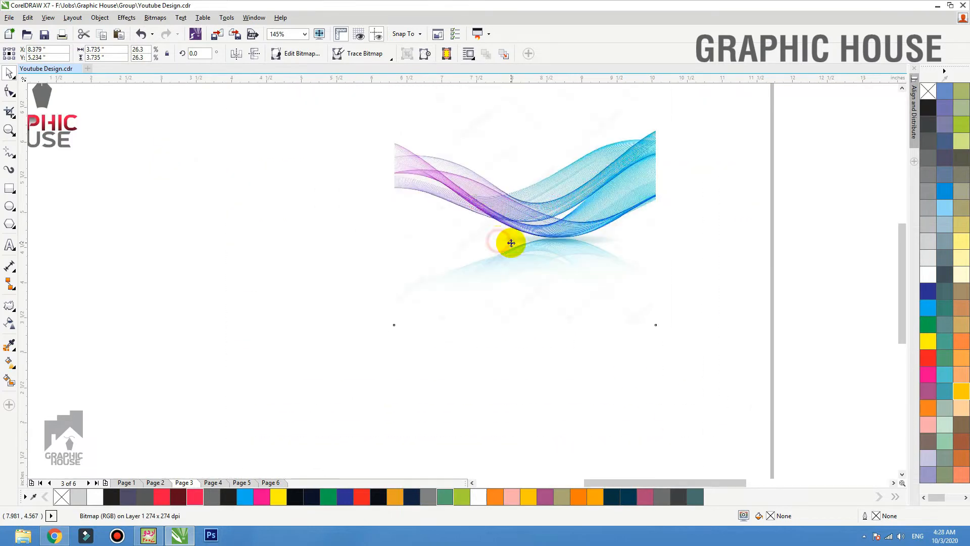
# - Draw a straight horizontal line about 5.9 inches long, starting below the logo and ending at the wave image
pyautogui.click(8, 153)
pyautogui.click(41, 207)
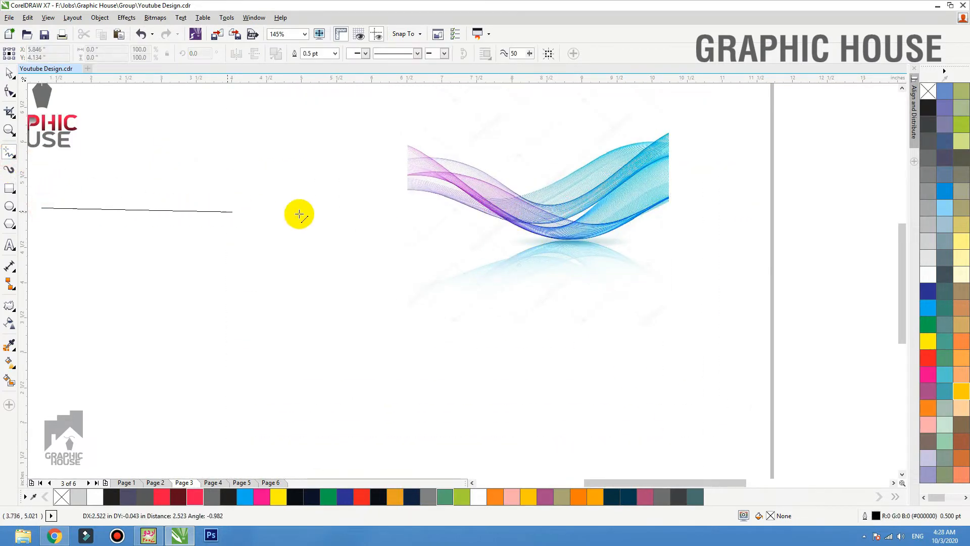
pyautogui.click(456, 215)
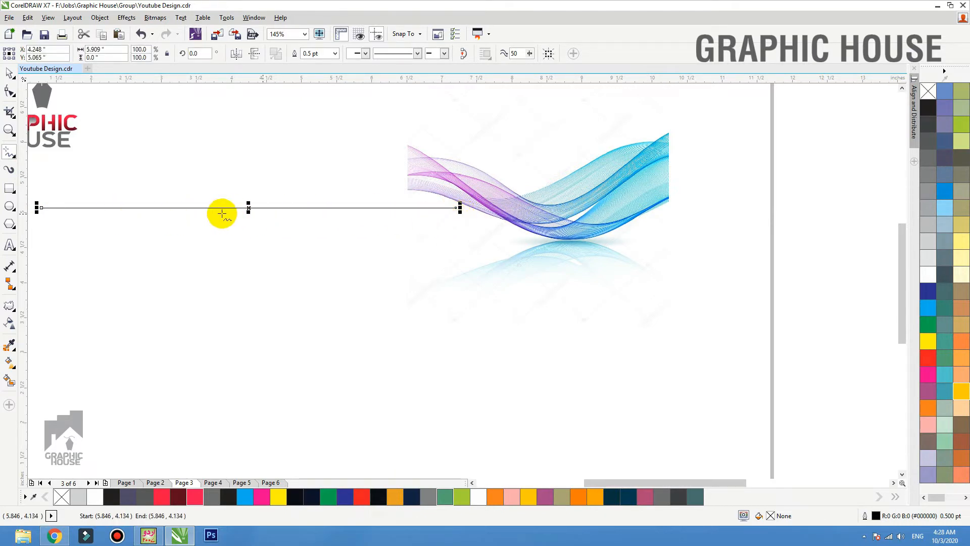
pyautogui.click(9, 73)
# - Place a copy of the horizontal line directly below it, about 0.085 inch away
pyautogui.scroll(-1, 323, 191)
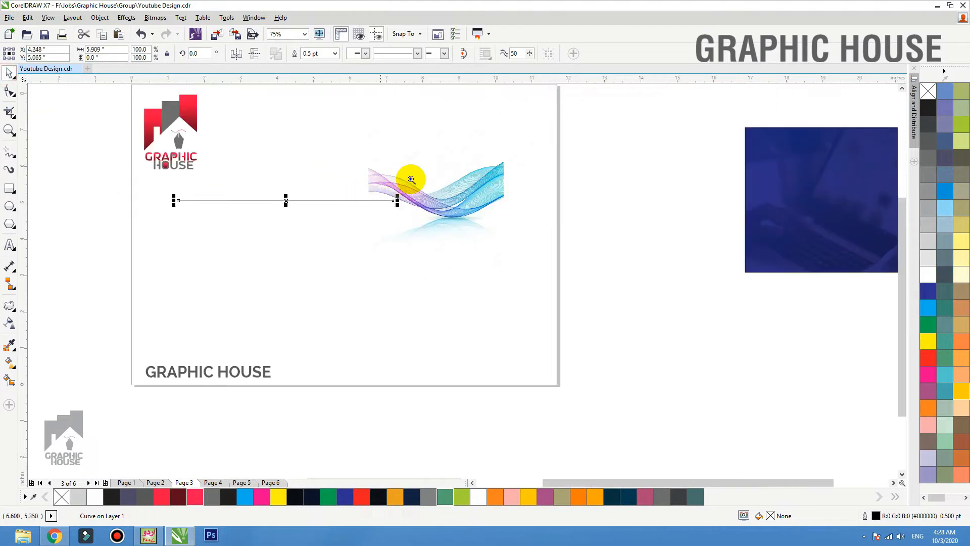
pyautogui.press('F2')
pyautogui.moveTo(427, 182); pyautogui.dragTo(135, 321)
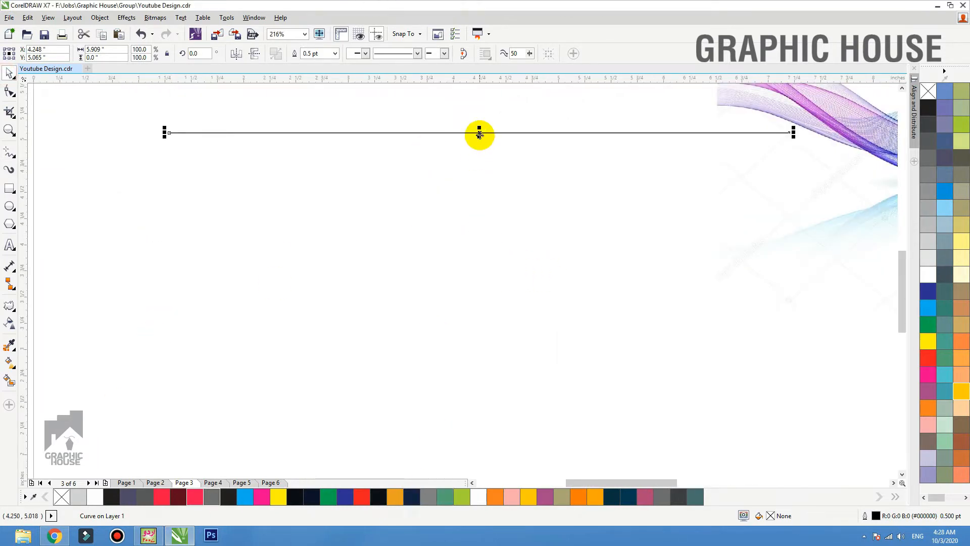
pyautogui.moveTo(480, 133); pyautogui.dragTo(480, 142)
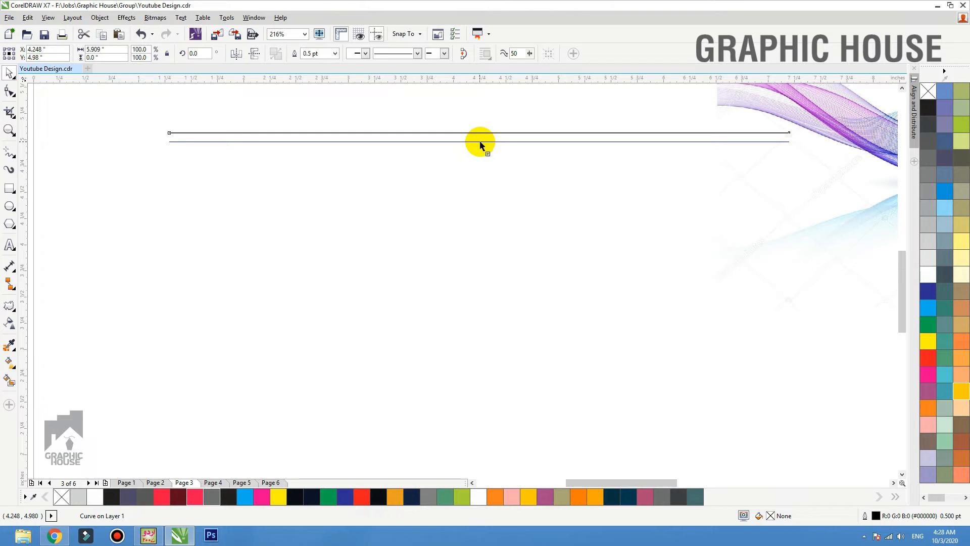
pyautogui.moveTo(480, 145); pyautogui.dragTo(479, 145)
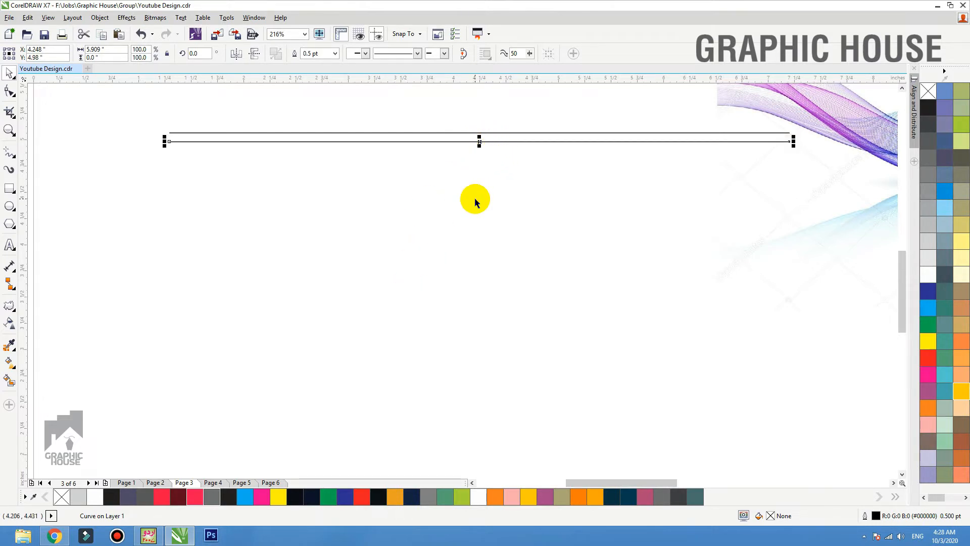
# - Repeat the line duplication downwards until 47 evenly spaced lines form a block about 3.9 inches tall
pyautogui.hotkey('ctrl', 'r')
pyautogui.hotkey('ctrl', 'r')
pyautogui.hotkey('ctrl', 'r')
pyautogui.hotkey('ctrl', 'r')
pyautogui.hotkey('ctrl', 'r')
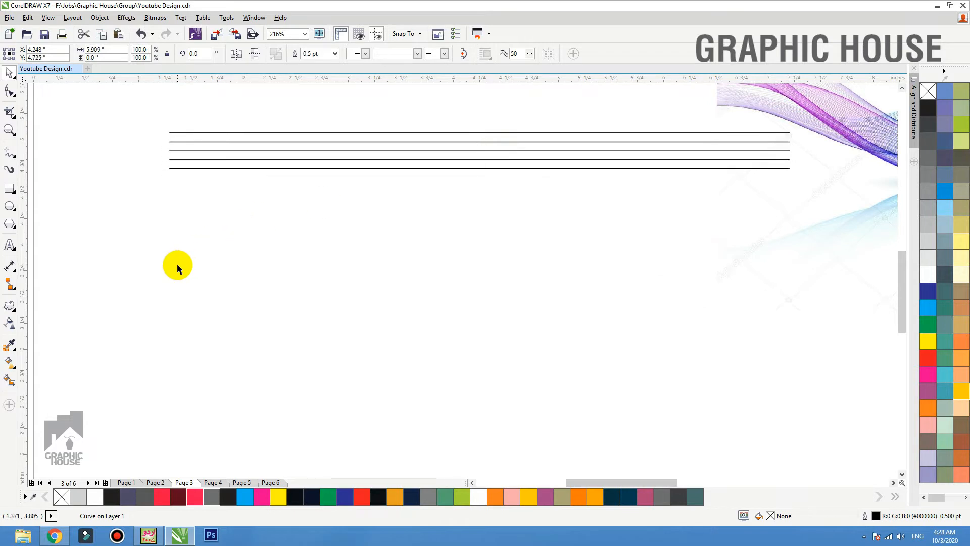
pyautogui.hotkey('ctrl', 'r')
pyautogui.hotkey('ctrl', 'r')
pyautogui.hotkey('ctrl', 'r')
pyautogui.hotkey('ctrl', 'r')
pyautogui.hotkey('ctrl', 'r')
pyautogui.hotkey('ctrl', 'r')
pyautogui.hotkey('ctrl', 'r')
pyautogui.hotkey('ctrl', 'r')
pyautogui.hotkey('ctrl', 'r')
pyautogui.hotkey('ctrl', 'r')
pyautogui.hotkey('ctrl', 'r')
pyautogui.hotkey('ctrl', 'r')
pyautogui.hotkey('ctrl', 'r')
pyautogui.hotkey('ctrl', 'r')
pyautogui.hotkey('ctrl', 'r')
pyautogui.hotkey('ctrl', 'r')
pyautogui.hotkey('ctrl', 'r')
pyautogui.hotkey('ctrl', 'r')
pyautogui.hotkey('ctrl', 'r')
pyautogui.hotkey('ctrl', 'r')
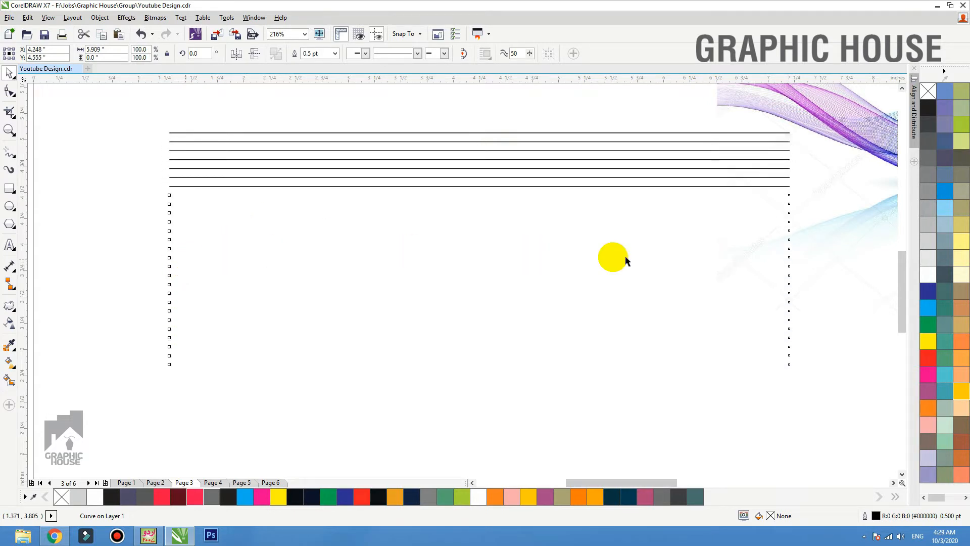
pyautogui.scroll(-3, 637, 259)
pyautogui.hotkey('ctrl', 'r')
pyautogui.hotkey('ctrl', 'r')
pyautogui.hotkey('ctrl', 'r')
pyautogui.hotkey('ctrl', 'r')
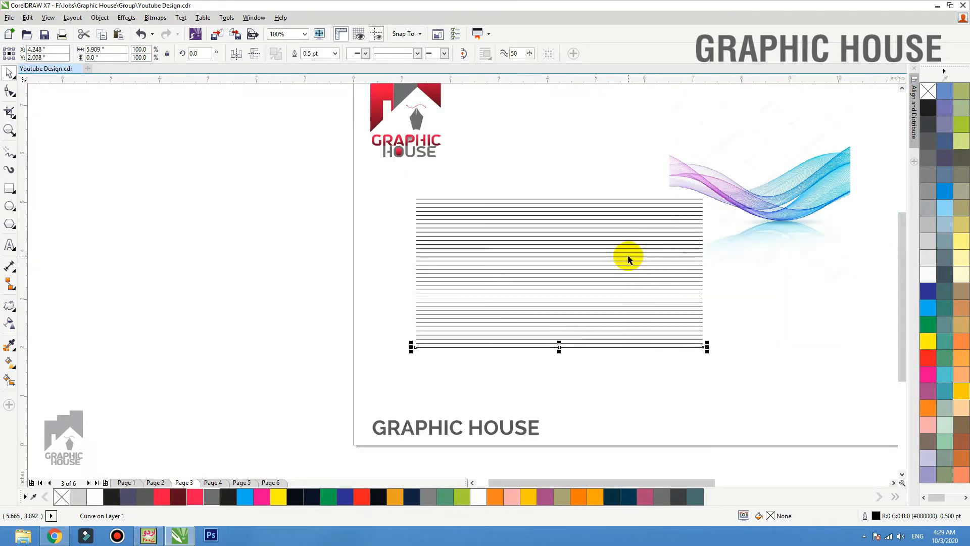
pyautogui.hotkey('ctrl', 'r')
pyautogui.hotkey('ctrl', 'r')
pyautogui.hotkey('ctrl', 'r')
pyautogui.hotkey('ctrl', 'r')
pyautogui.hotkey('ctrl', 'r')
pyautogui.hotkey('ctrl', 'r')
pyautogui.hotkey('ctrl', 'r')
pyautogui.hotkey('ctrl', 'r')
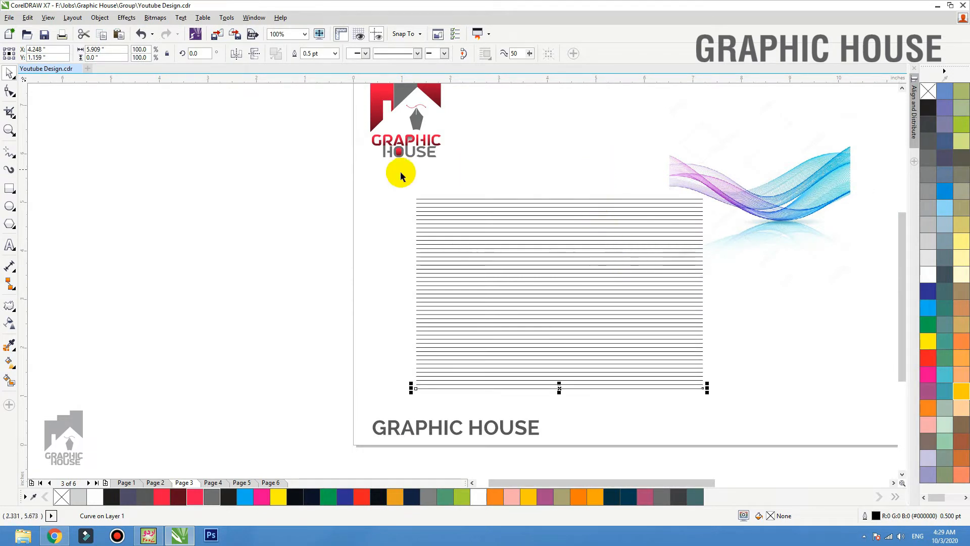
# - Combine all the horizontal lines into a single curve and move it slightly up and to the left
pyautogui.moveTo(375, 174); pyautogui.dragTo(718, 402)
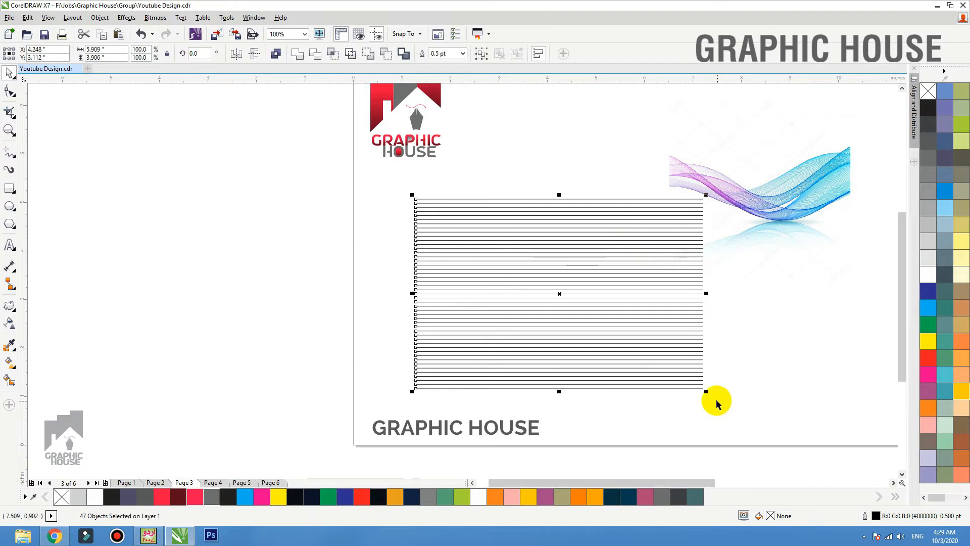
pyautogui.click(276, 54)
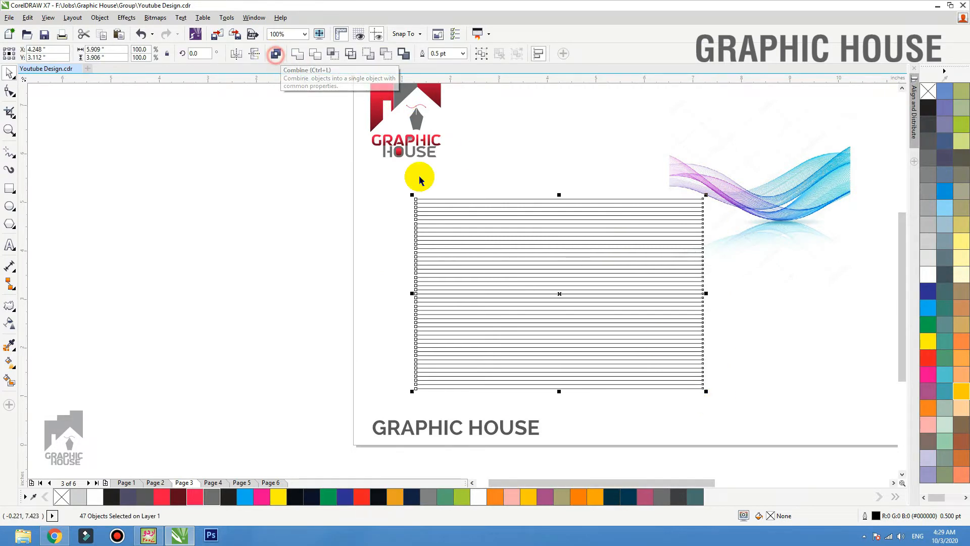
pyautogui.moveTo(543, 281); pyautogui.dragTo(495, 257)
pyautogui.click(556, 275)
pyautogui.click(493, 264)
pyautogui.moveTo(335, 202); pyautogui.dragTo(920, 420)
pyautogui.hotkey('shift', 'F2')
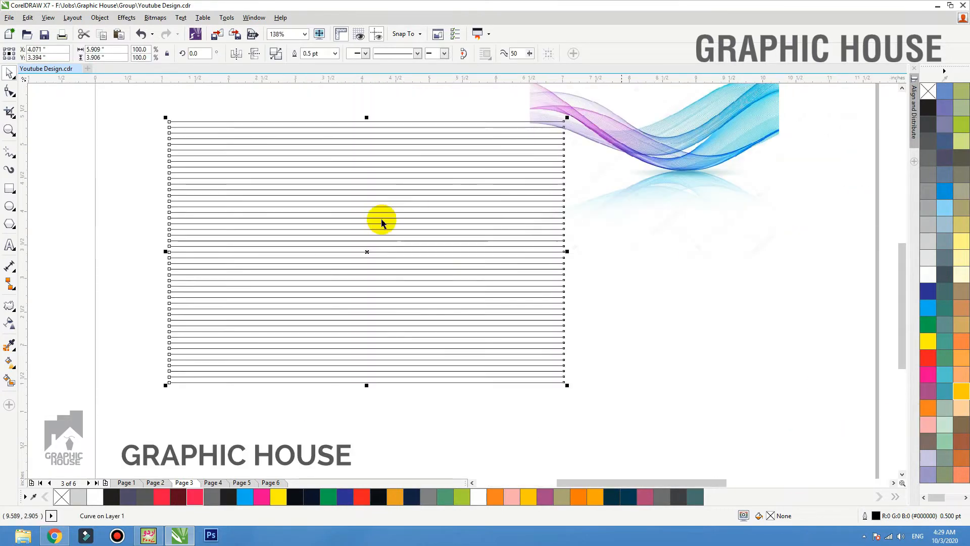
# - Compress the combined line block to about 1.7 inches tall around its centre, then try a taller version and undo it
pyautogui.moveTo(367, 386); pyautogui.dragTo(374, 318)
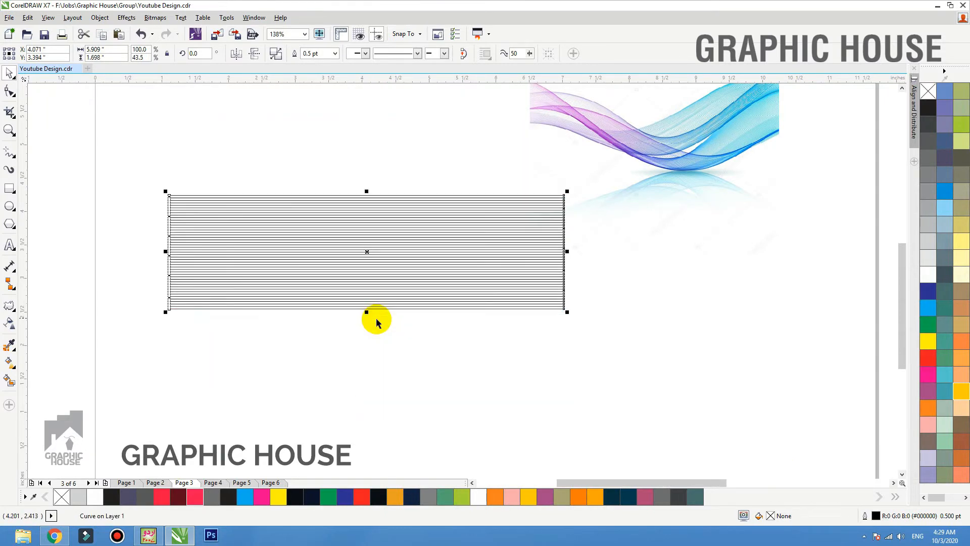
pyautogui.moveTo(366, 192); pyautogui.dragTo(388, 73)
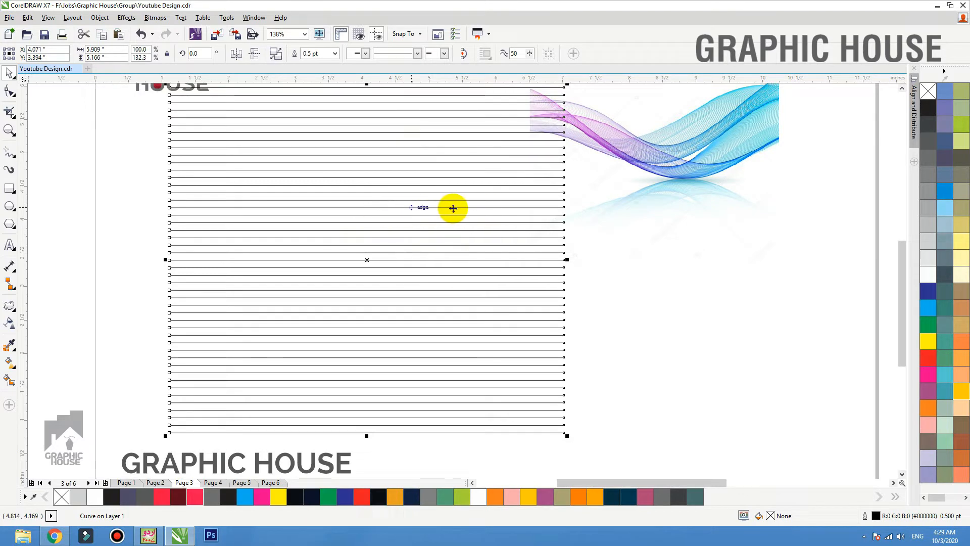
pyautogui.hotkey('ctrl', 'z')
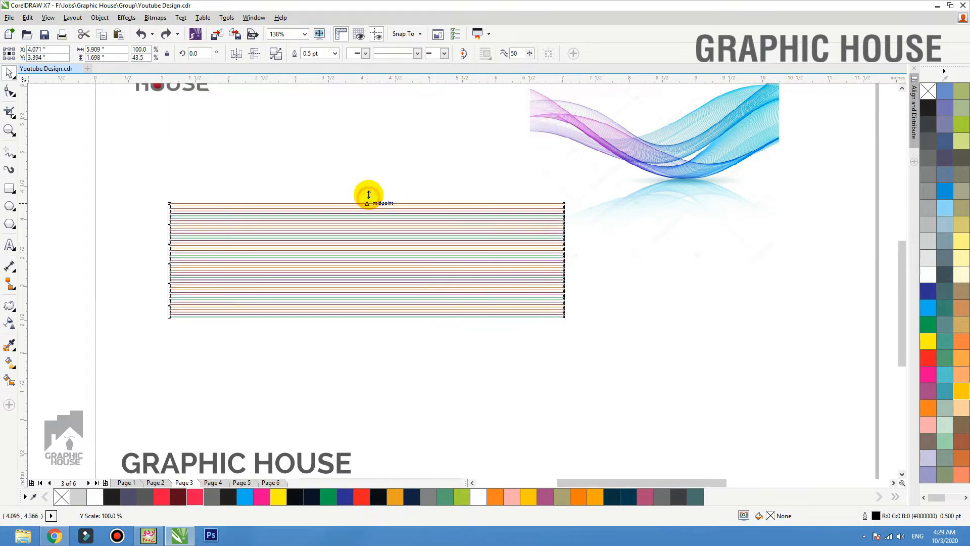
# - Place a copy of the compressed line block to its right, below the wave image and overlapping the page edge
pyautogui.scroll(-2, 339, 253)
pyautogui.moveTo(343, 256); pyautogui.dragTo(582, 275)
pyautogui.rightClick(582, 275)
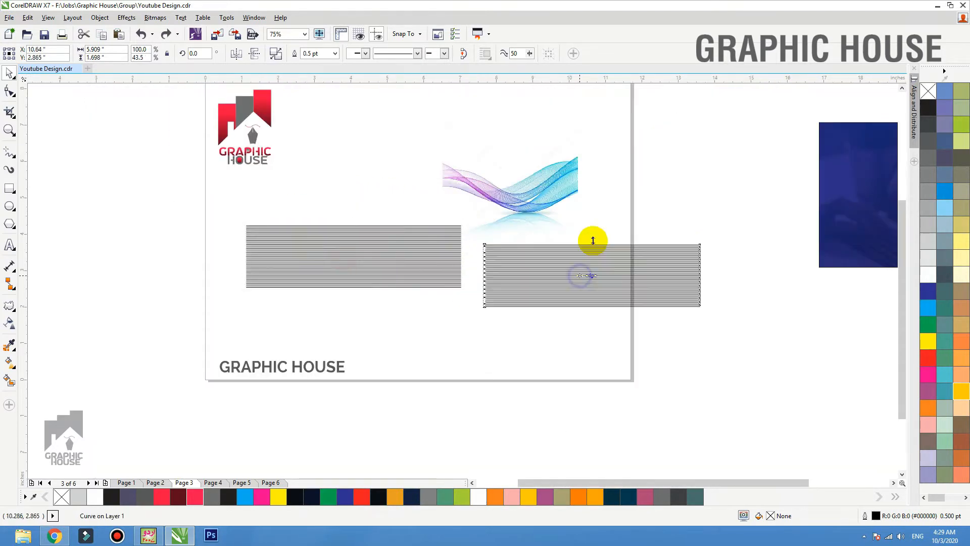
# - Bend the left line block into a wave by applying a Twister distortion of about 47°
pyautogui.press('F2')
pyautogui.moveTo(625, 207); pyautogui.dragTo(195, 331)
pyautogui.click(310, 264)
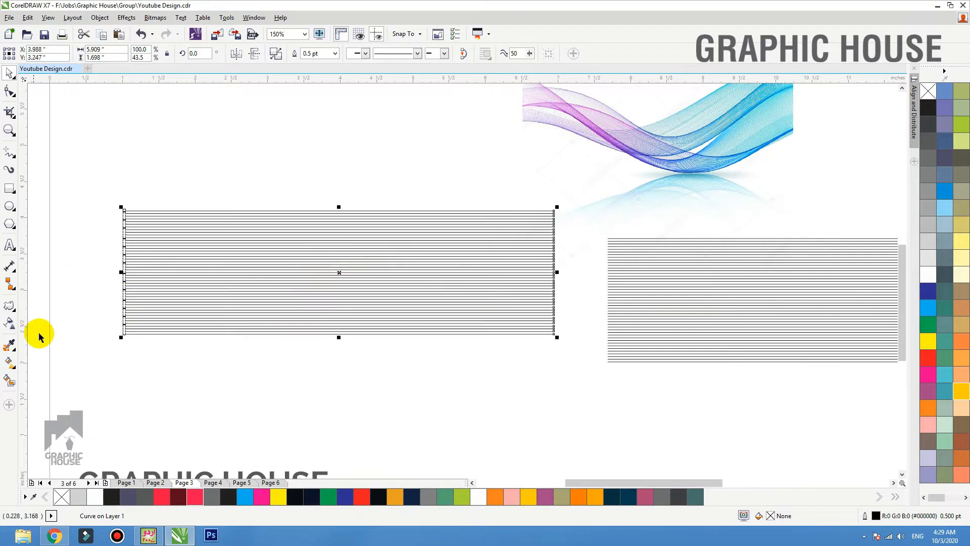
pyautogui.click(15, 311)
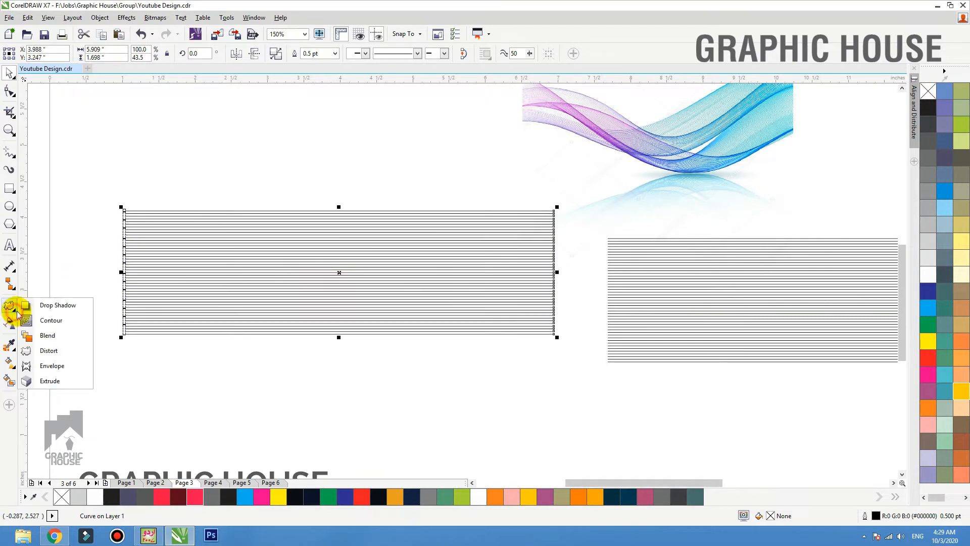
pyautogui.click(50, 355)
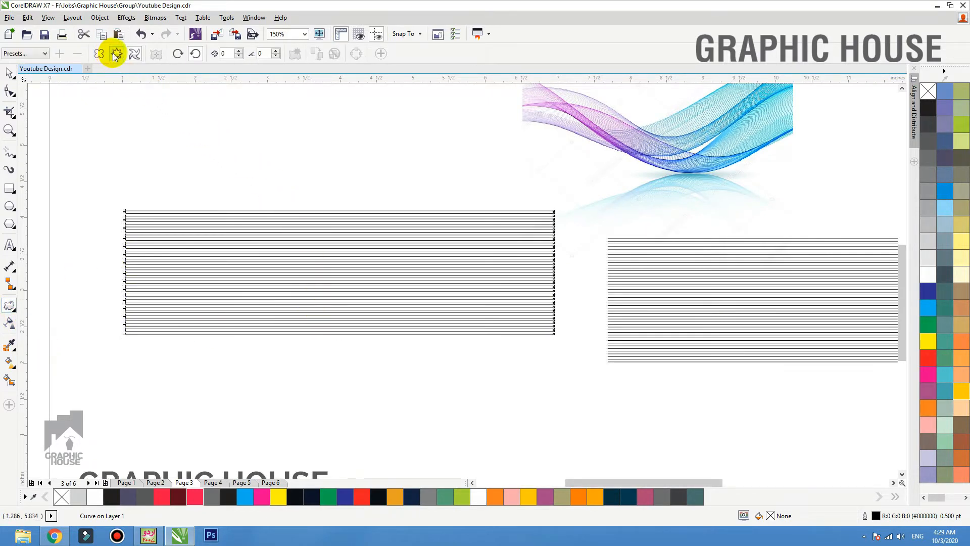
pyautogui.click(134, 55)
pyautogui.moveTo(318, 256); pyautogui.dragTo(237, 169)
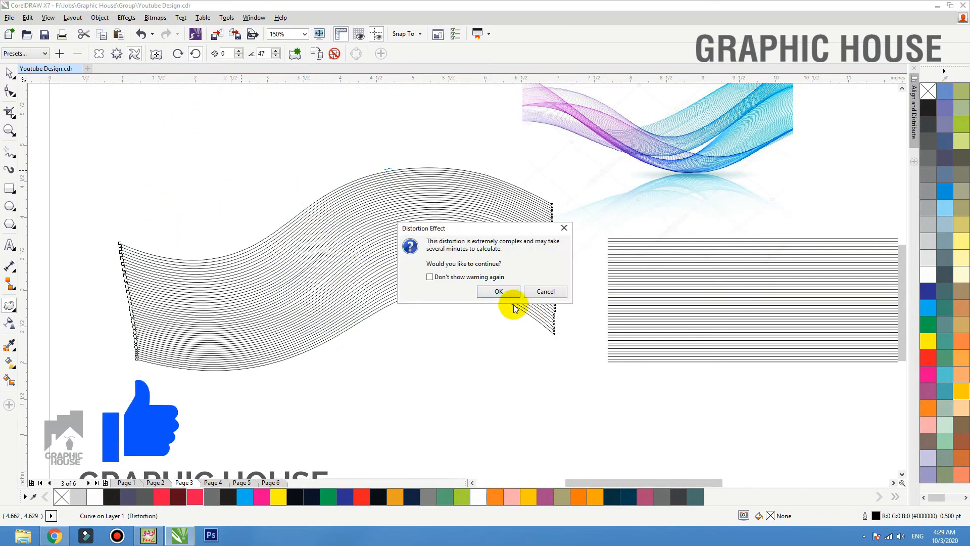
# - Try stacking a second twist, a zipper and a push-and-pull distortion on the wave, then undo them
pyautogui.click(500, 292)
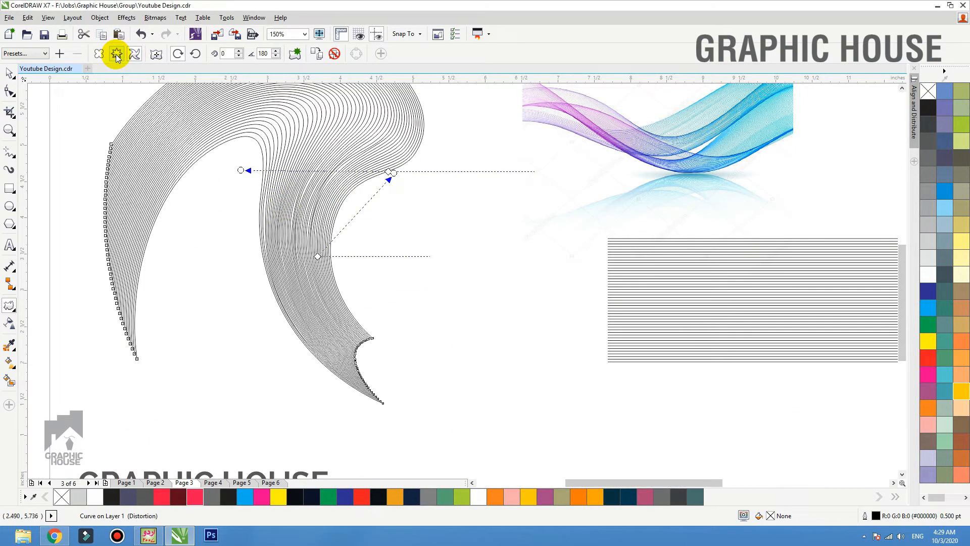
pyautogui.click(116, 53)
pyautogui.moveTo(314, 178); pyautogui.dragTo(387, 204)
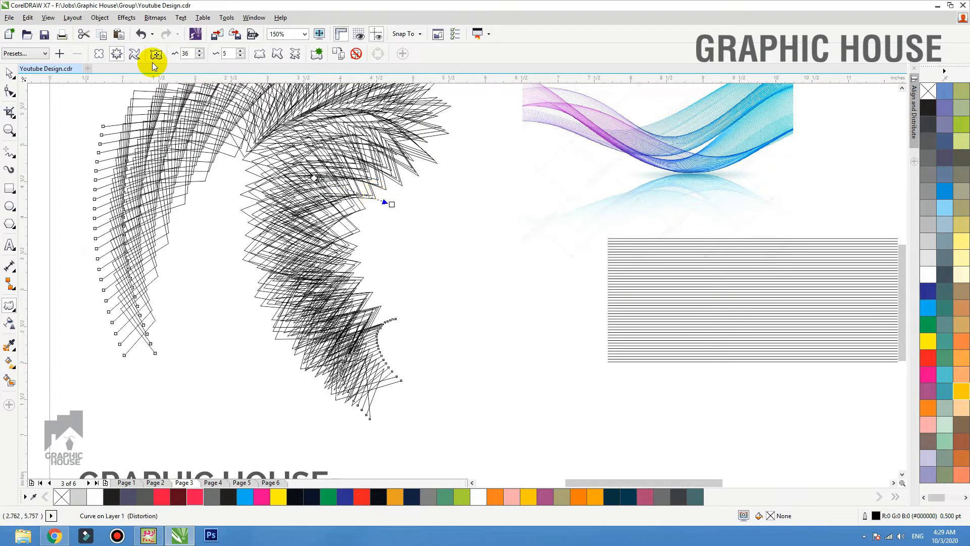
pyautogui.click(101, 53)
pyautogui.moveTo(322, 147); pyautogui.dragTo(284, 227)
pyautogui.hotkey('ctrl', 'z')
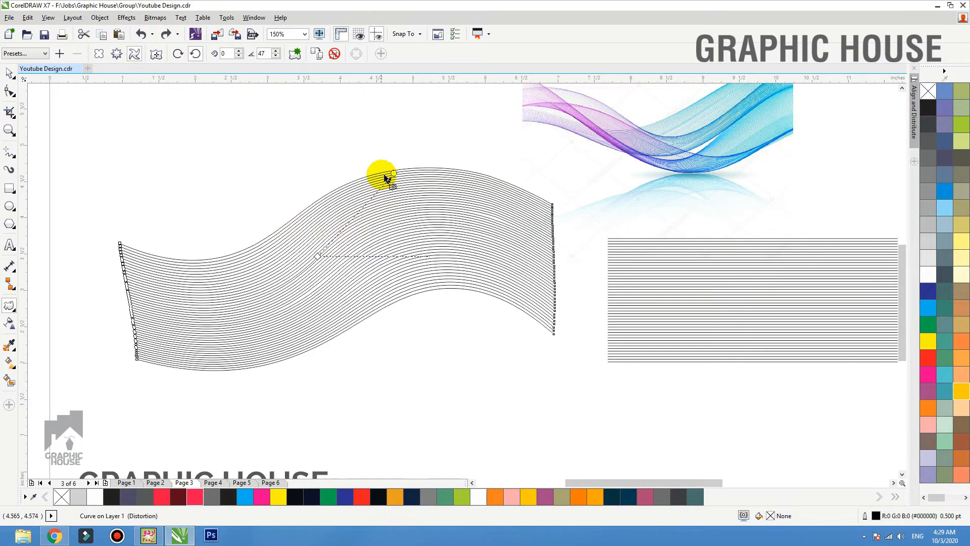
# - Try a reversed twist of about 173° on the line wave, then undo it
pyautogui.moveTo(324, 371); pyautogui.dragTo(203, 268)
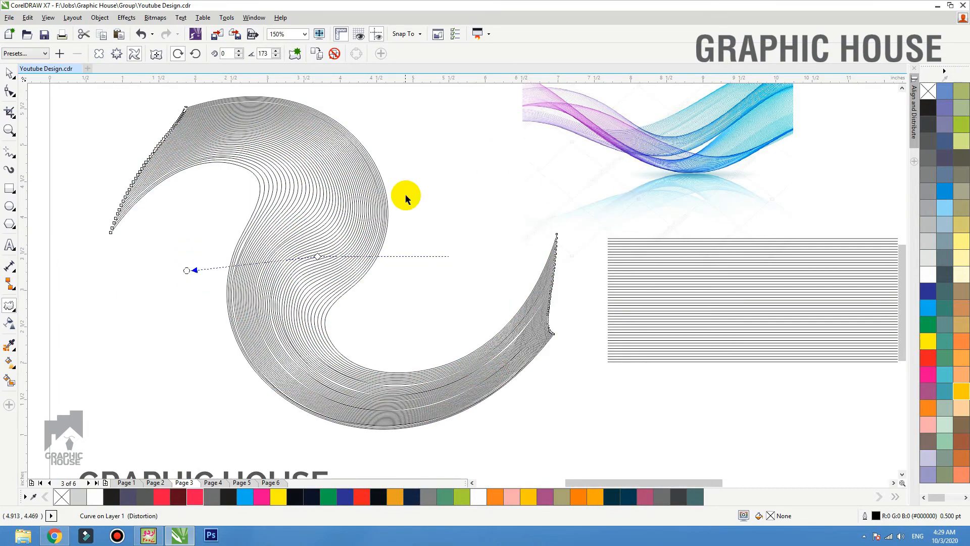
pyautogui.press('space')
pyautogui.hotkey('ctrl', 'z')
pyautogui.hotkey('ctrl', 'z')
pyautogui.hotkey('ctrl', 'z')
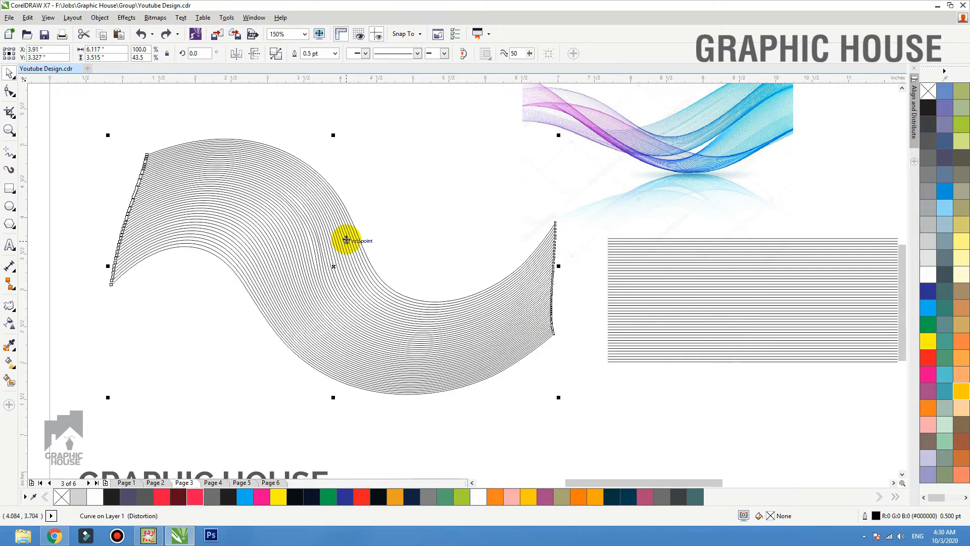
# - Flatten the wave to a vertical scale of 21.4% and strengthen its twist into a large S-shaped curl
pyautogui.moveTo(337, 163); pyautogui.dragTo(357, 215)
pyautogui.press('space')
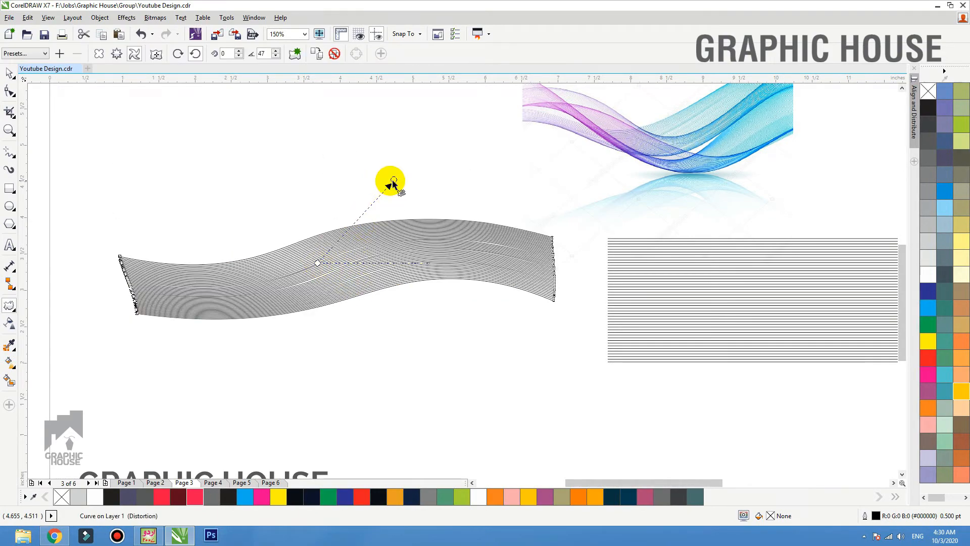
pyautogui.moveTo(391, 180); pyautogui.dragTo(216, 157)
pyautogui.click(496, 290)
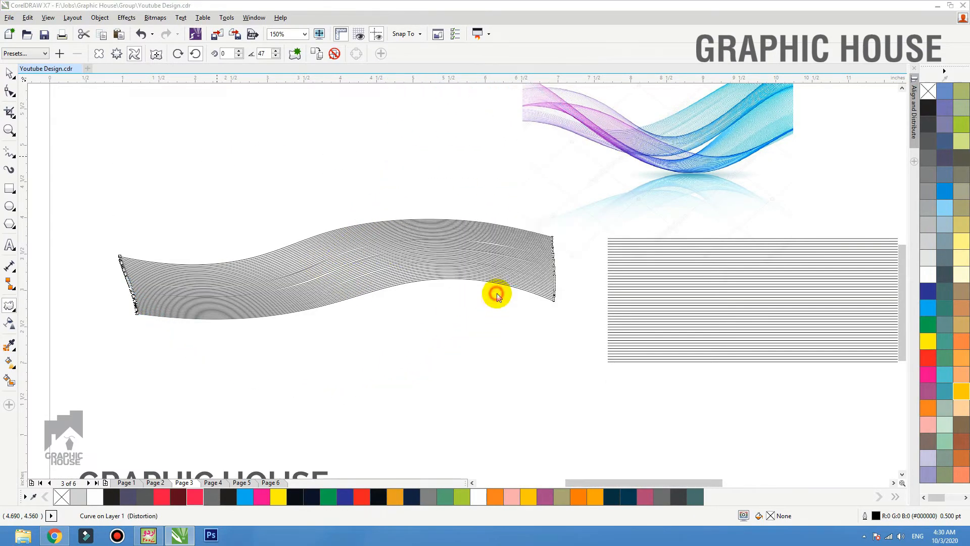
pyautogui.press('space')
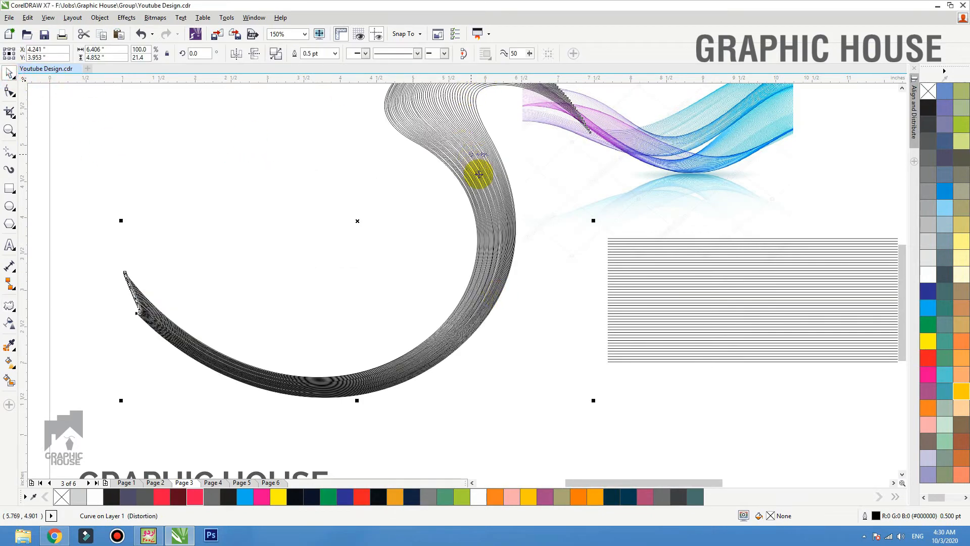
# - Shift the S-shaped curl slightly up and to the right, and colour its lines cyan (C:100 M:0 Y:0 K:0)
pyautogui.scroll(-2, 448, 244)
pyautogui.scroll(2, 404, 187)
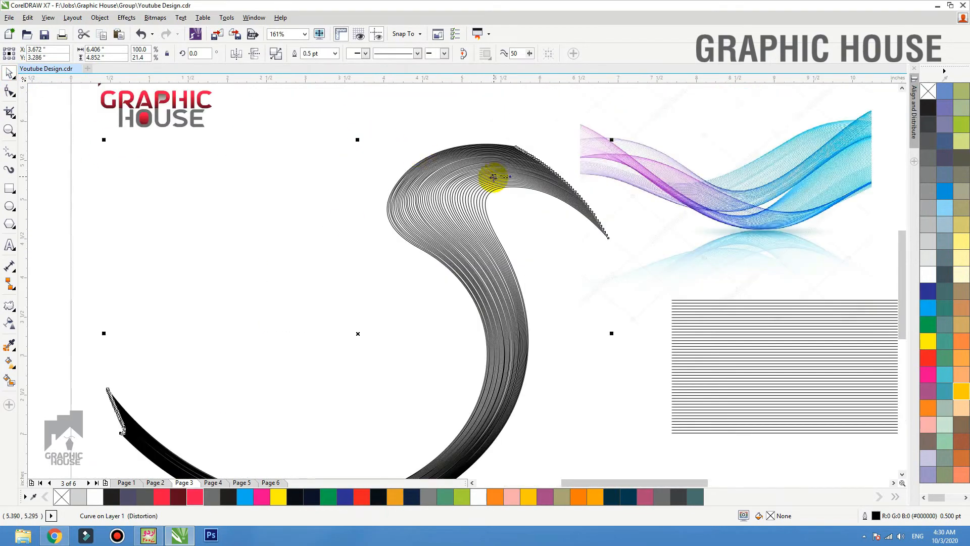
pyautogui.press('space')
pyautogui.moveTo(479, 178)
pyautogui.mouseDown()
pyautogui.moveTo(475, 158)
pyautogui.moveTo(480, 165)
pyautogui.mouseUp()
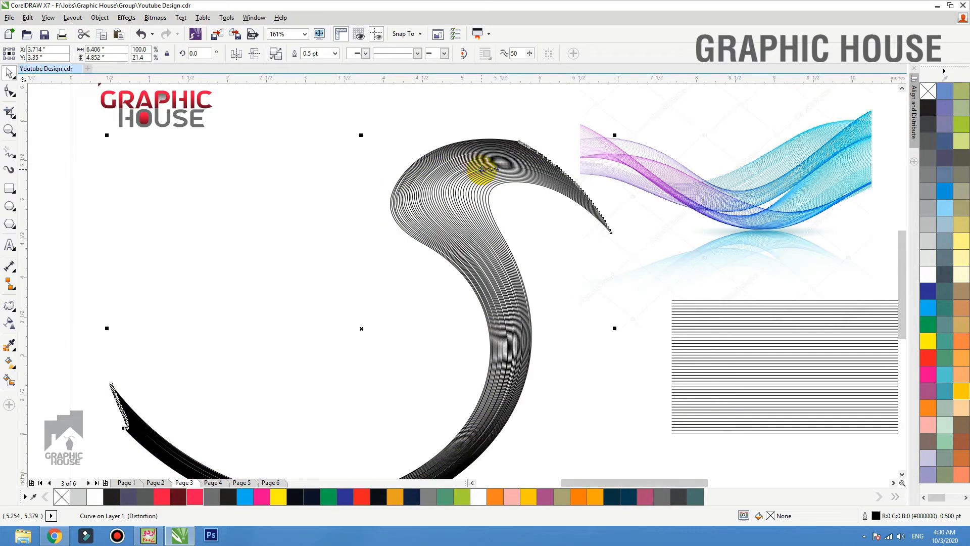
pyautogui.rightClick(944, 192)
pyautogui.rightClick(944, 207)
pyautogui.rightClick(944, 237)
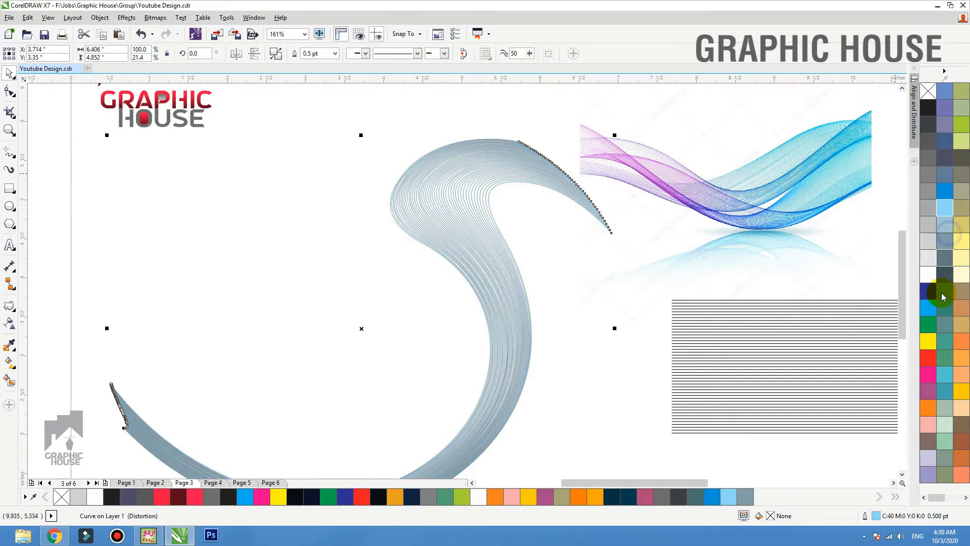
pyautogui.rightClick(928, 307)
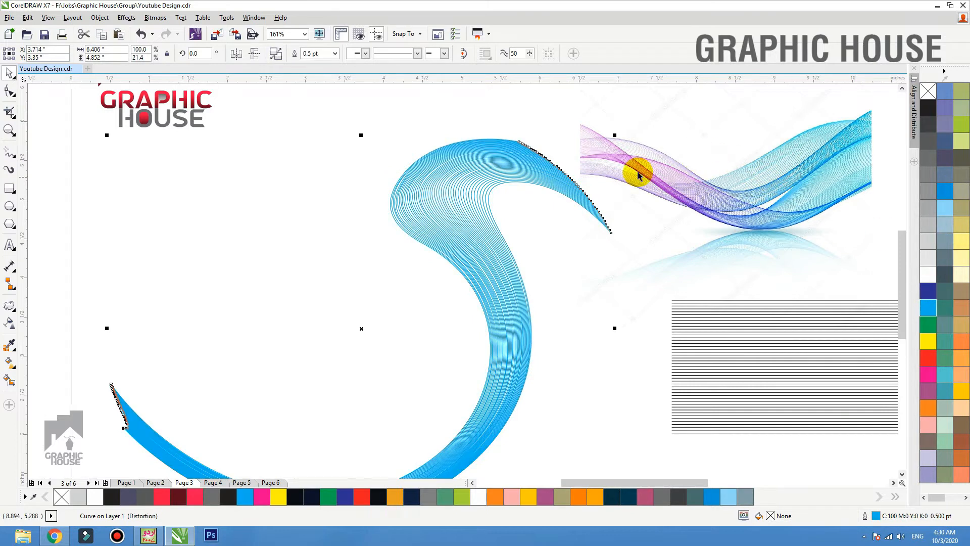
# - Convert the curl's cyan outline to an object and move the converted shape slightly up
pyautogui.click(101, 18)
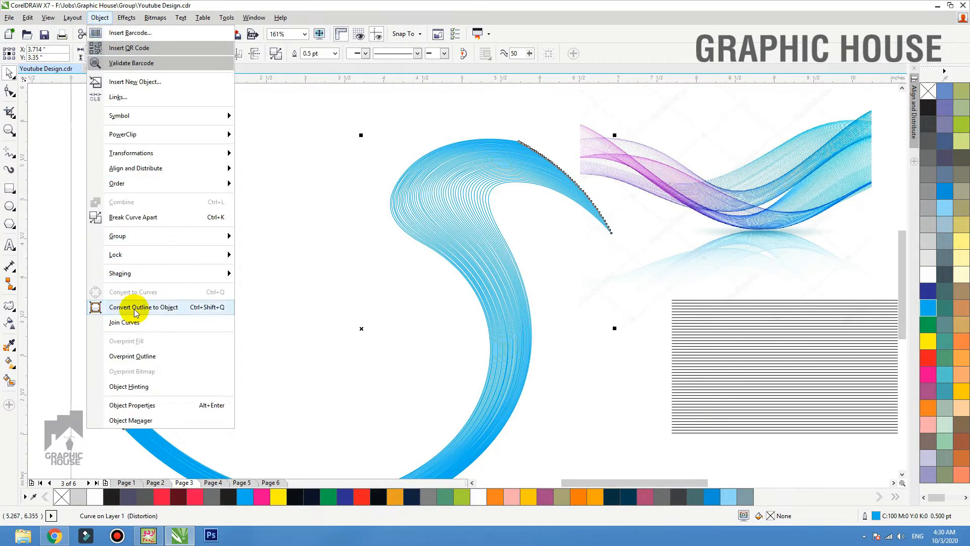
pyautogui.click(194, 308)
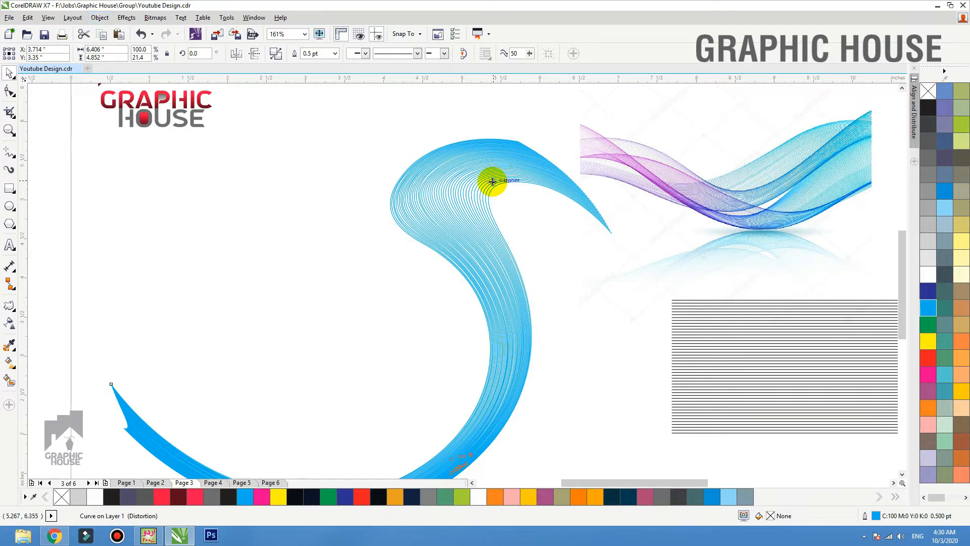
pyautogui.click(492, 180)
pyautogui.moveTo(492, 180); pyautogui.dragTo(491, 175)
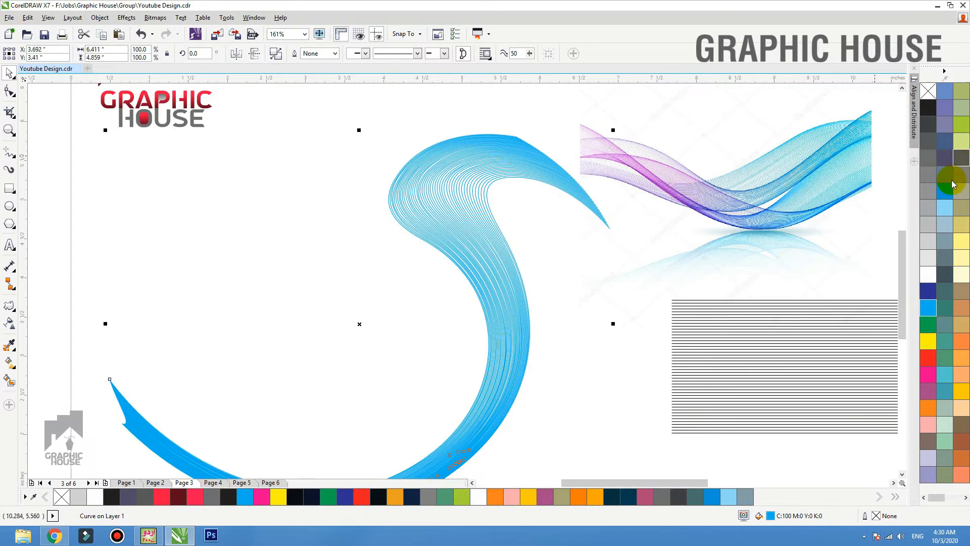
# - Try a yellow hairline outline on the converted curl, inspect the lines up close, and remove the outline
pyautogui.rightClick(932, 344)
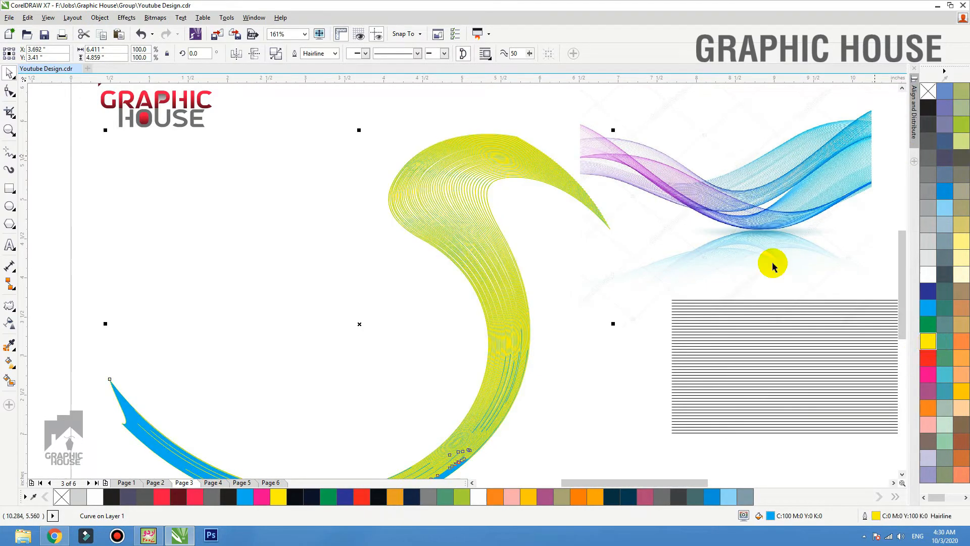
pyautogui.scroll(5, 444, 206)
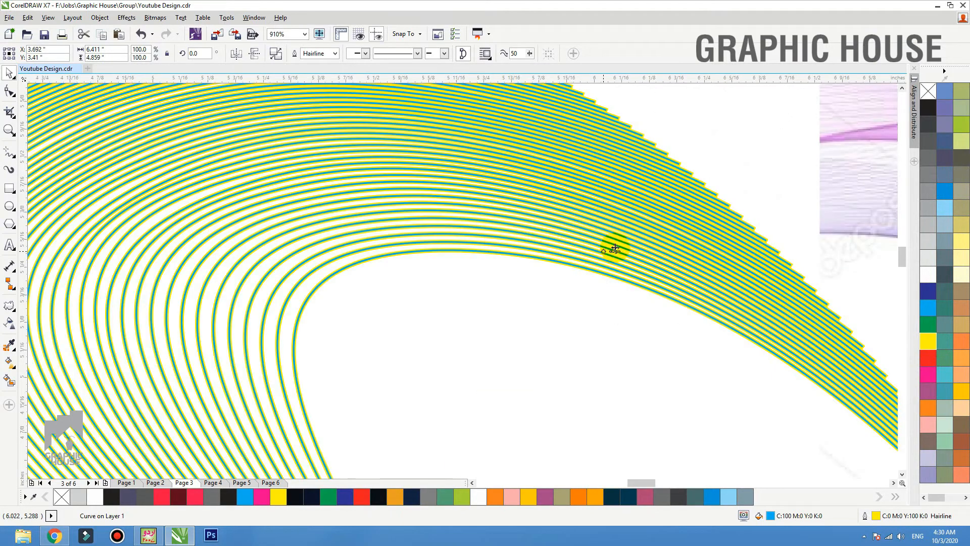
pyautogui.rightClick(929, 91)
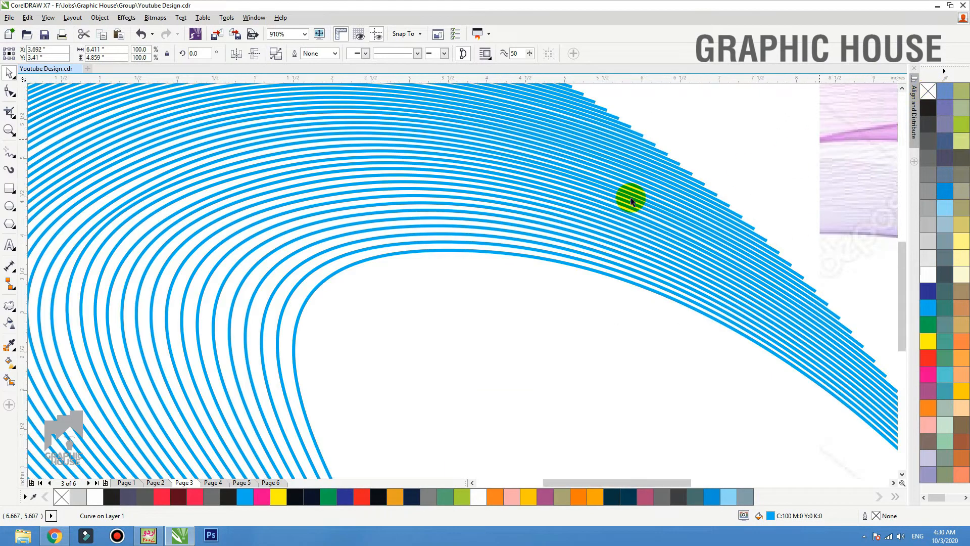
pyautogui.scroll(-7, 480, 238)
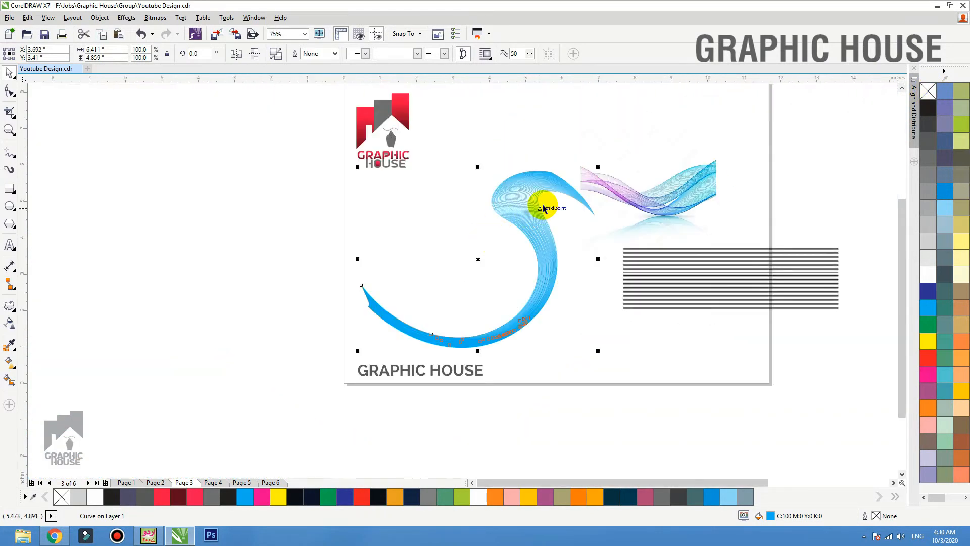
# - Give the curl a linear fountain fill from cyan at its upper end to purple sampled from the wave image
pyautogui.press('g')
pyautogui.moveTo(568, 179); pyautogui.dragTo(397, 336)
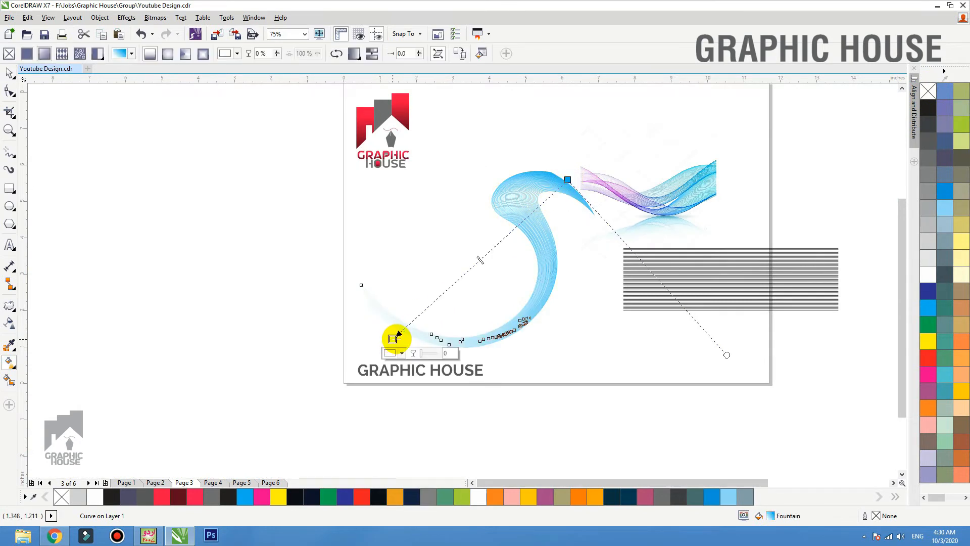
pyautogui.click(402, 353)
pyautogui.click(423, 374)
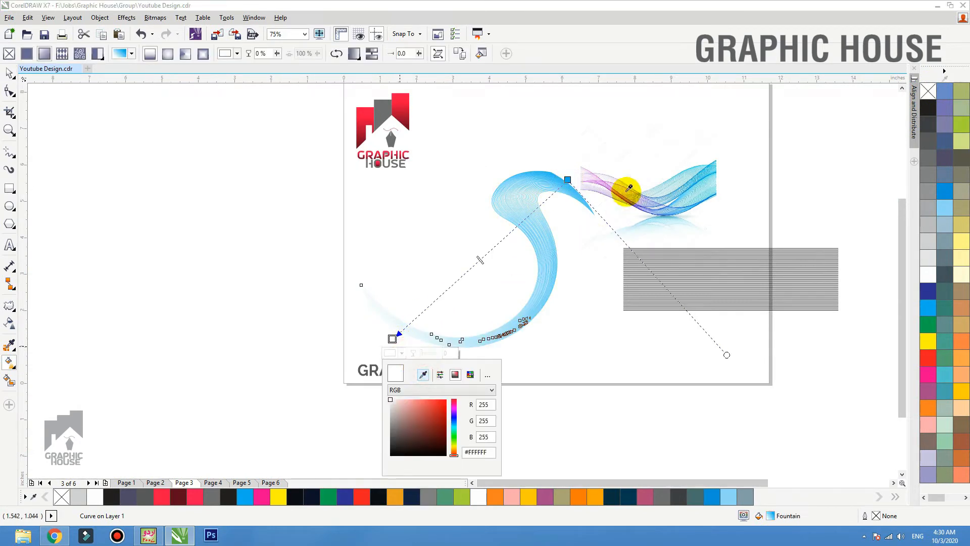
pyautogui.click(623, 195)
pyautogui.click(525, 190)
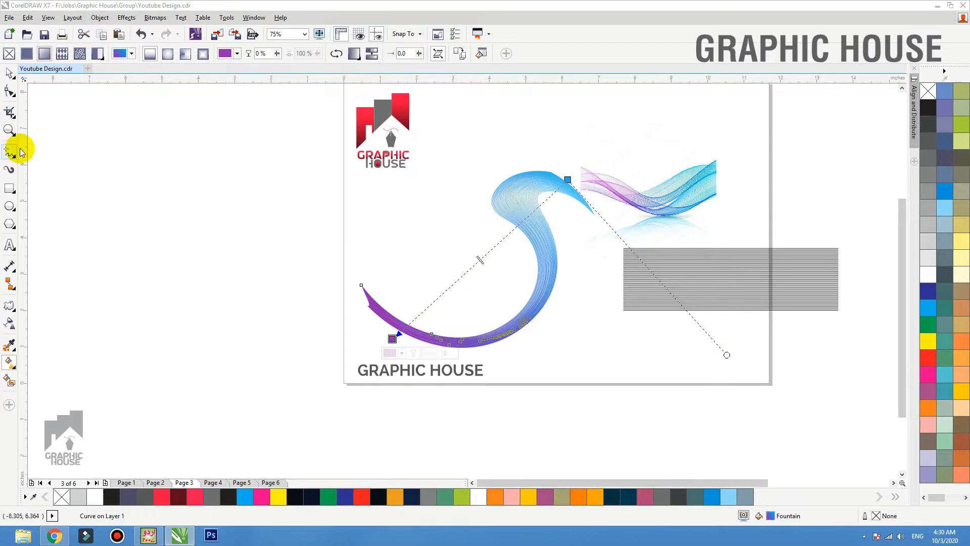
# - Form a ring from the gradient curl and a copy mirrored both ways, and move the spare line block left over it
pyautogui.click(10, 74)
pyautogui.moveTo(514, 204); pyautogui.dragTo(487, 210)
pyautogui.click(243, 56)
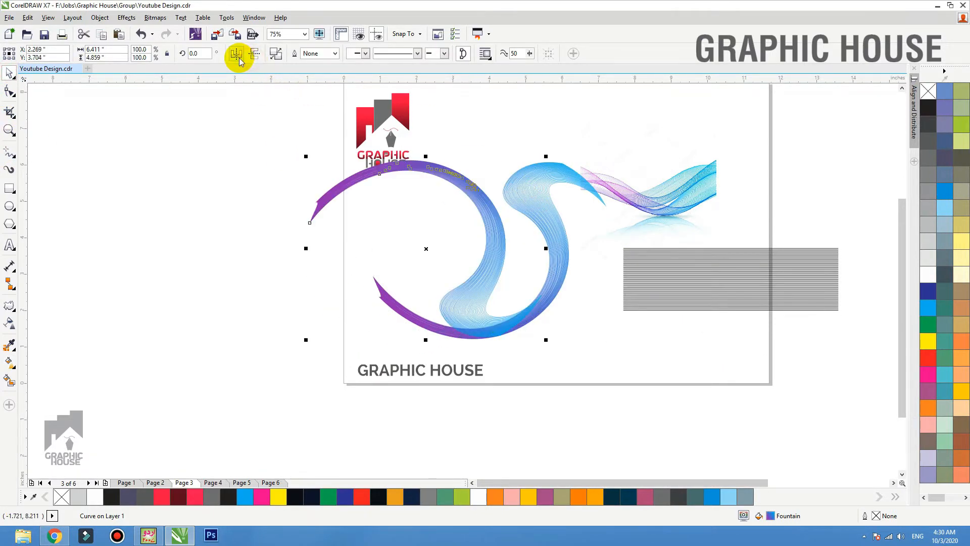
pyautogui.click(240, 59)
pyautogui.moveTo(396, 279); pyautogui.dragTo(440, 318)
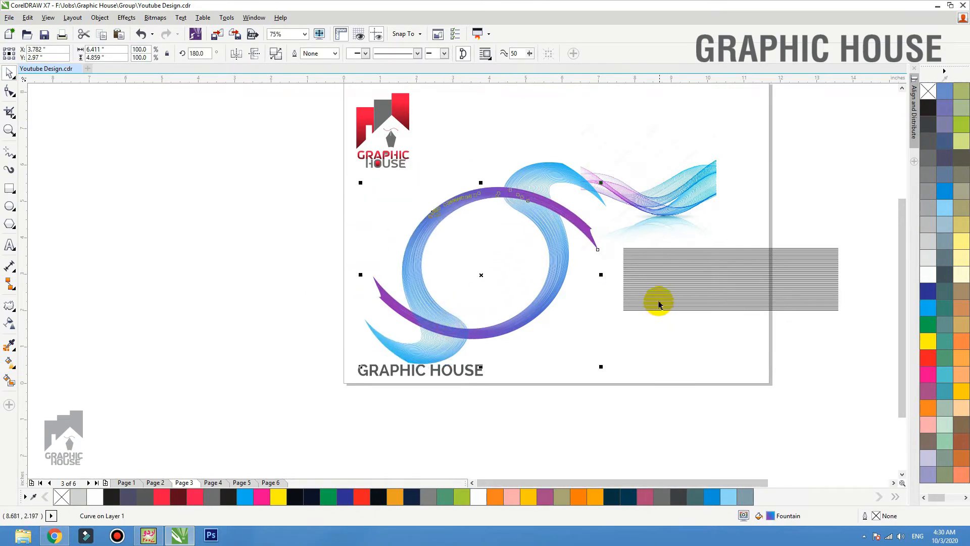
pyautogui.moveTo(500, 195)
pyautogui.mouseDown()
pyautogui.moveTo(507, 169)
pyautogui.moveTo(508, 179)
pyautogui.mouseUp()
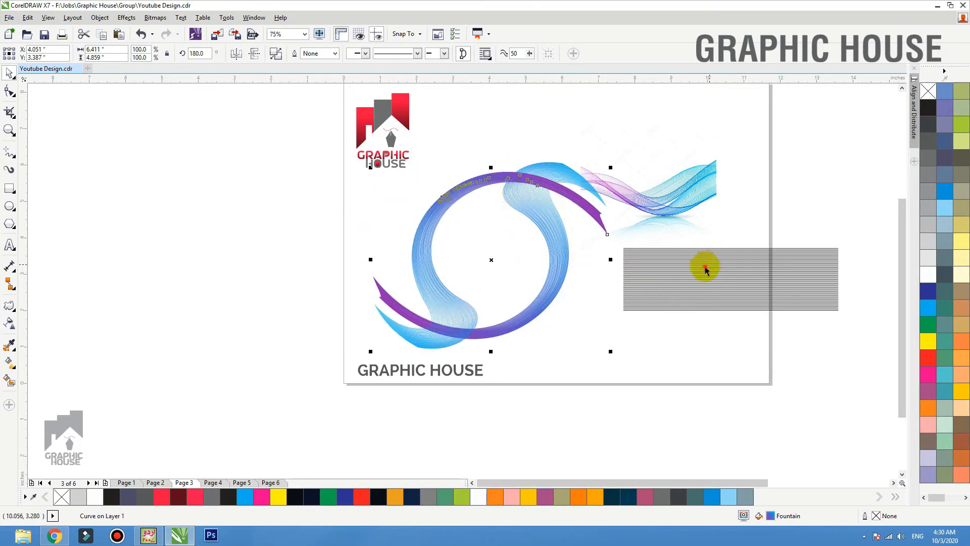
pyautogui.moveTo(706, 270); pyautogui.dragTo(624, 265)
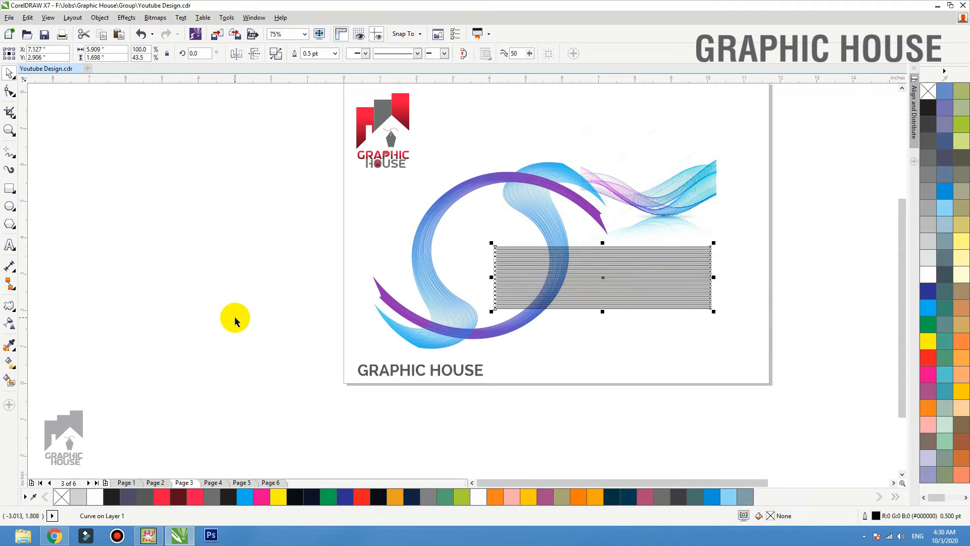
# - Switch to Page 4 and move the computer monitor picture slightly down and to the left
pyautogui.click(213, 482)
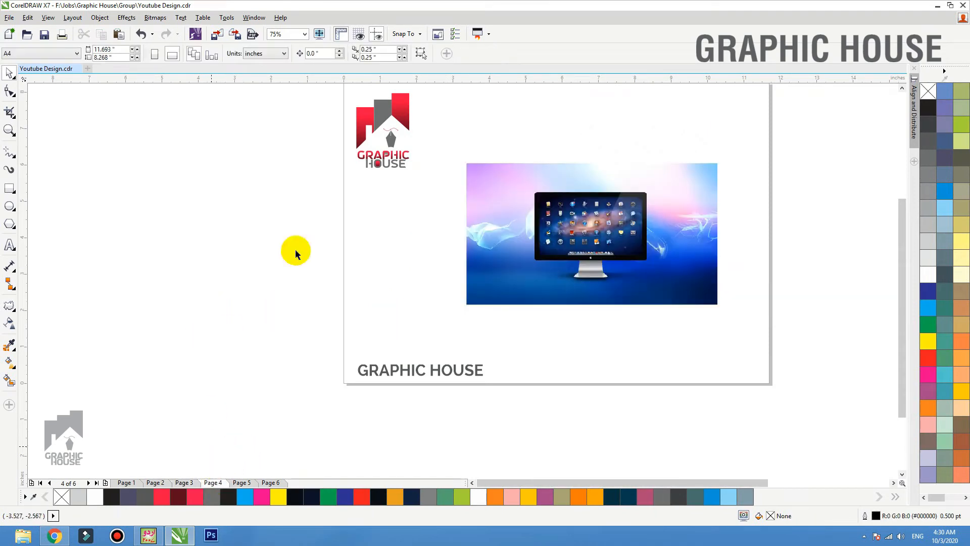
pyautogui.click(640, 211)
pyautogui.moveTo(597, 216); pyautogui.dragTo(588, 221)
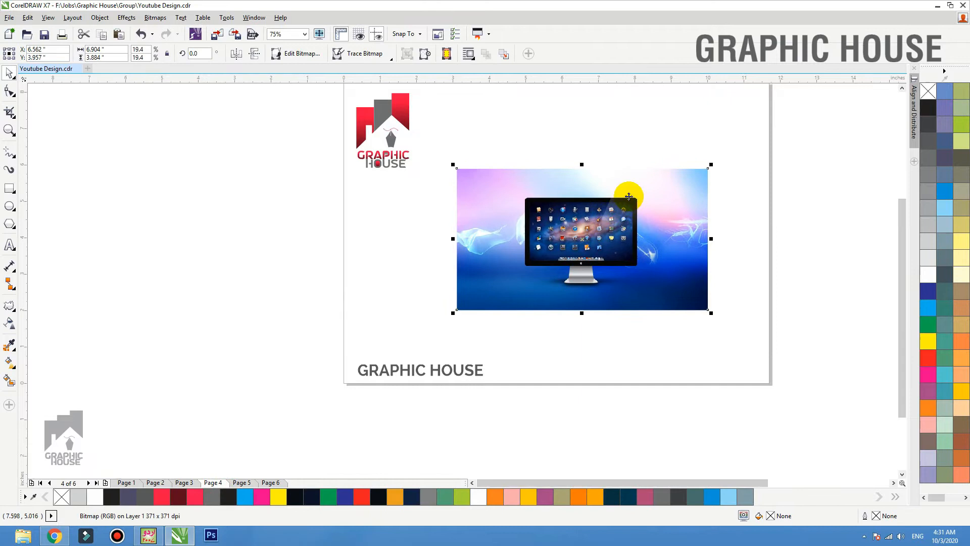
# - Examine the monitor picture on Page 4 up close and within the whole page
pyautogui.click(585, 153)
pyautogui.press('F2')
pyautogui.moveTo(433, 179); pyautogui.dragTo(766, 338)
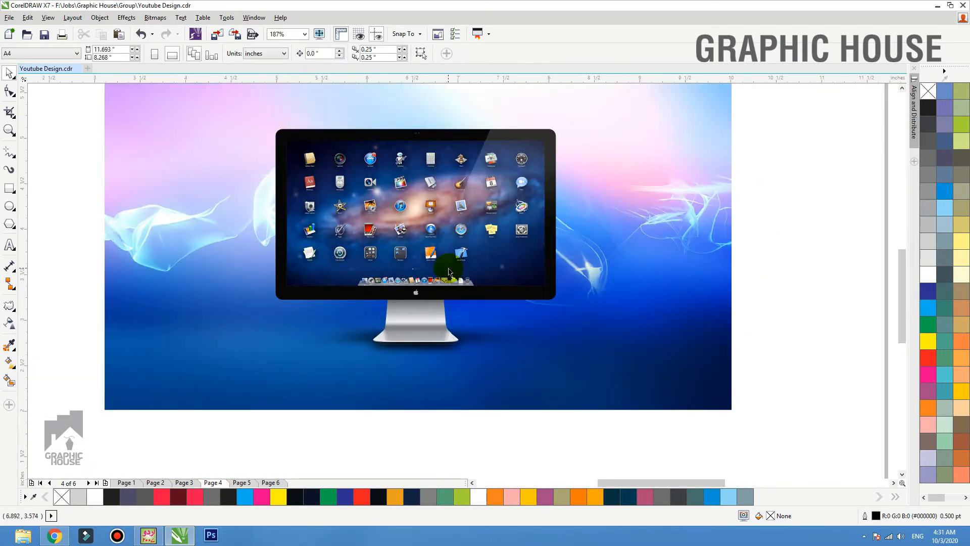
pyautogui.click(448, 273)
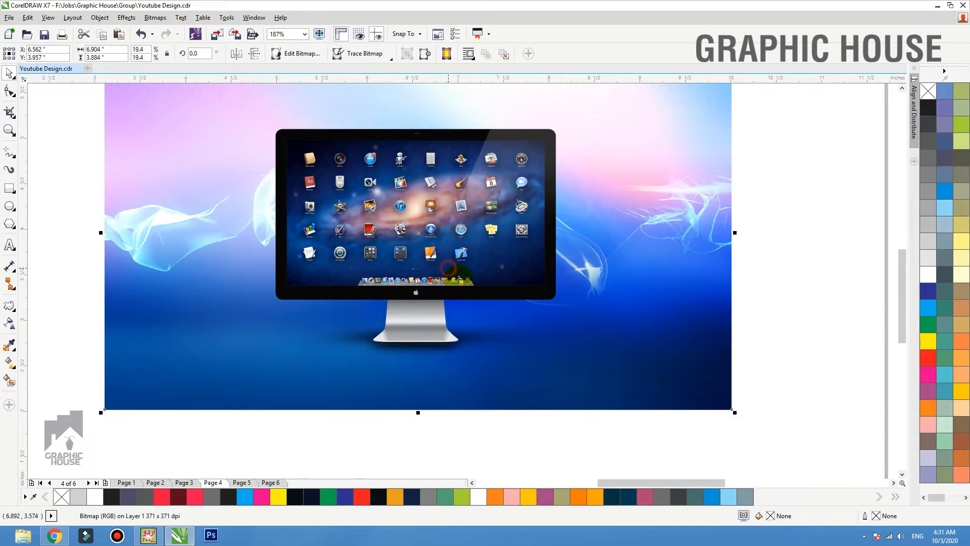
pyautogui.scroll(-1, 449, 274)
pyautogui.scroll(-1, 524, 286)
pyautogui.press('F2')
pyautogui.moveTo(659, 189); pyautogui.dragTo(234, 330)
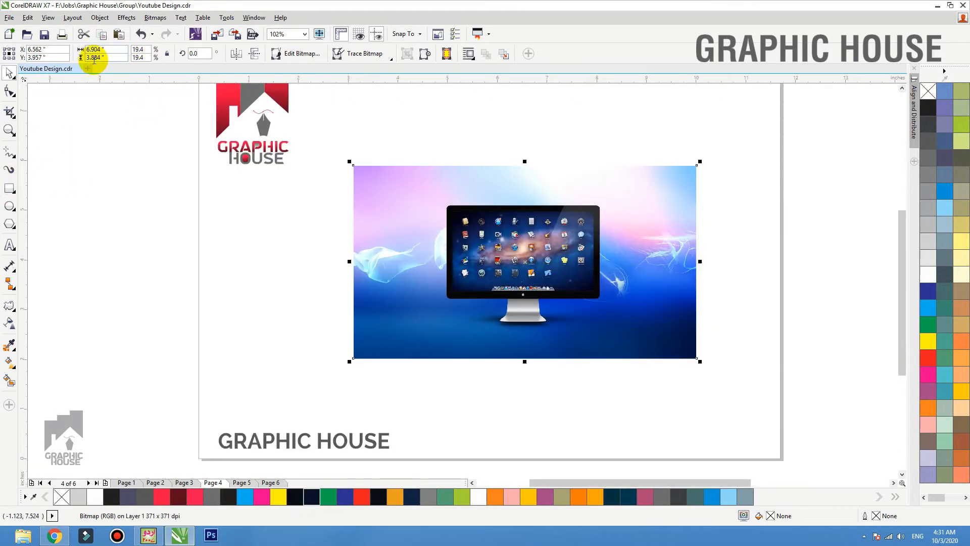
# - Draw a rectangle, set its size to 10 by 5 inches, and move it onto the empty area beside the page
pyautogui.click(9, 188)
pyautogui.moveTo(342, 145); pyautogui.dragTo(632, 305)
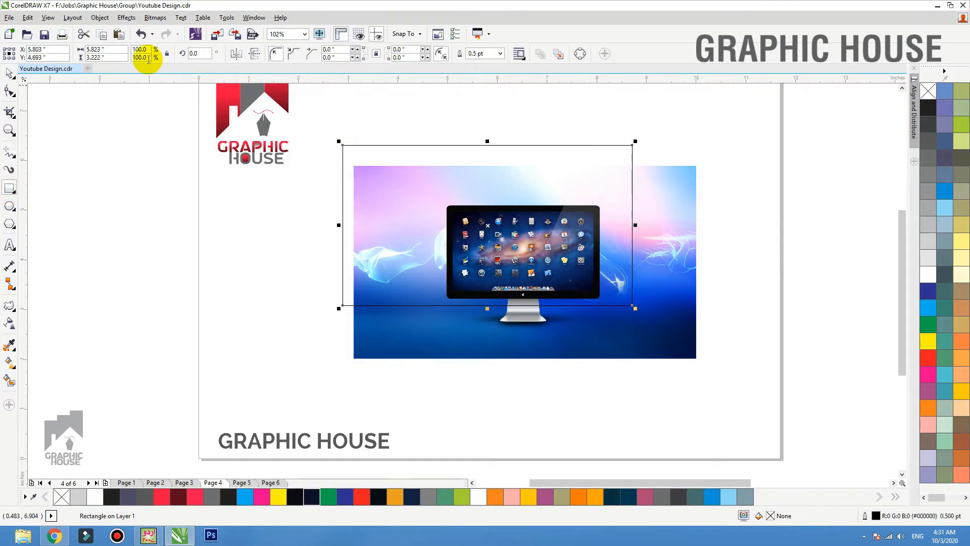
pyautogui.click(108, 49)
pyautogui.click(3, 536)
pyautogui.write('10')
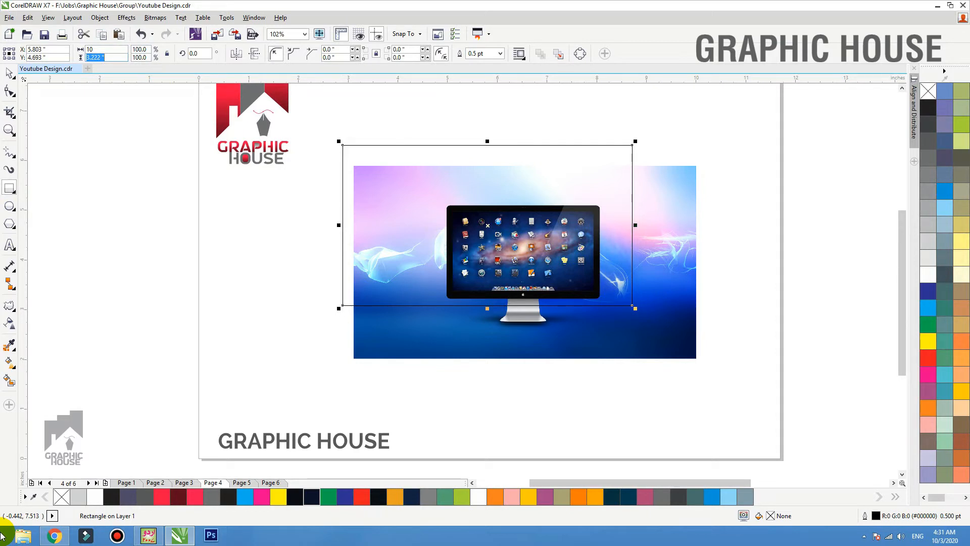
pyautogui.write('5')
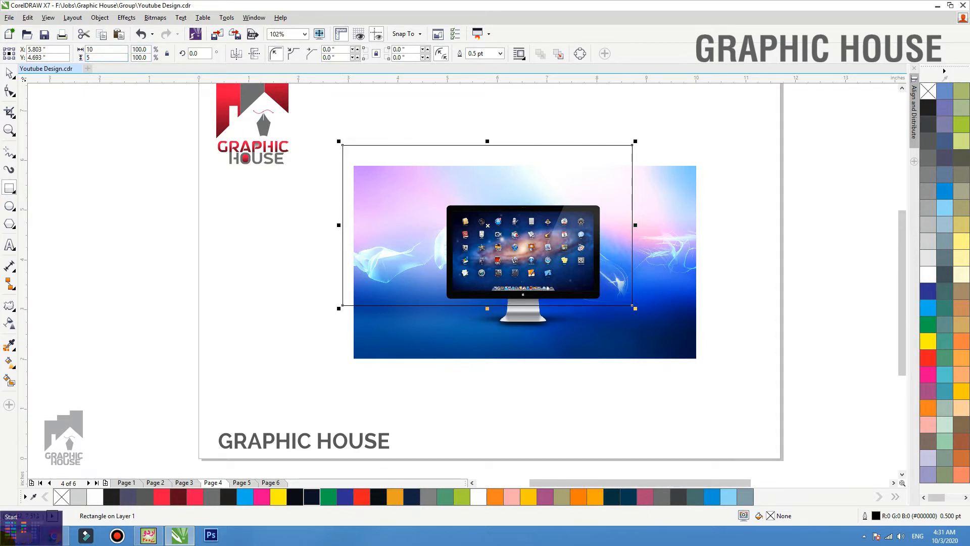
pyautogui.press('Return')
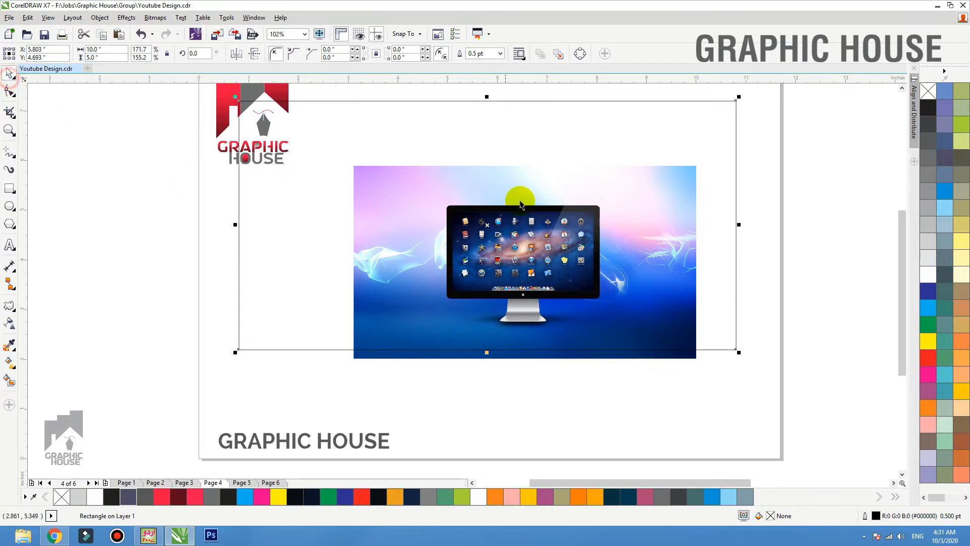
pyautogui.scroll(-2, 518, 202)
pyautogui.moveTo(504, 213); pyautogui.dragTo(205, 230)
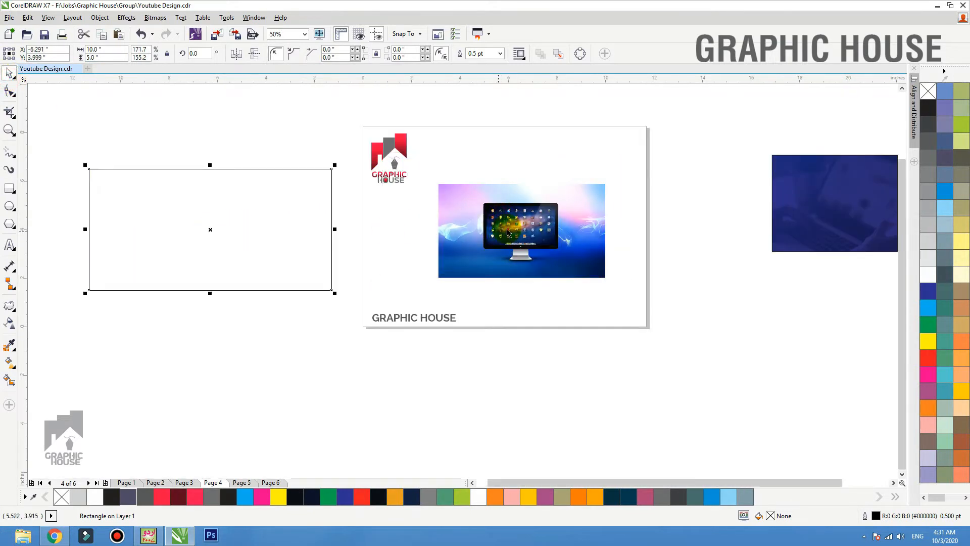
# - PowerClip the monitor picture inside the 10 by 5 inch rectangle
pyautogui.rightClick(514, 205)
pyautogui.click(531, 151)
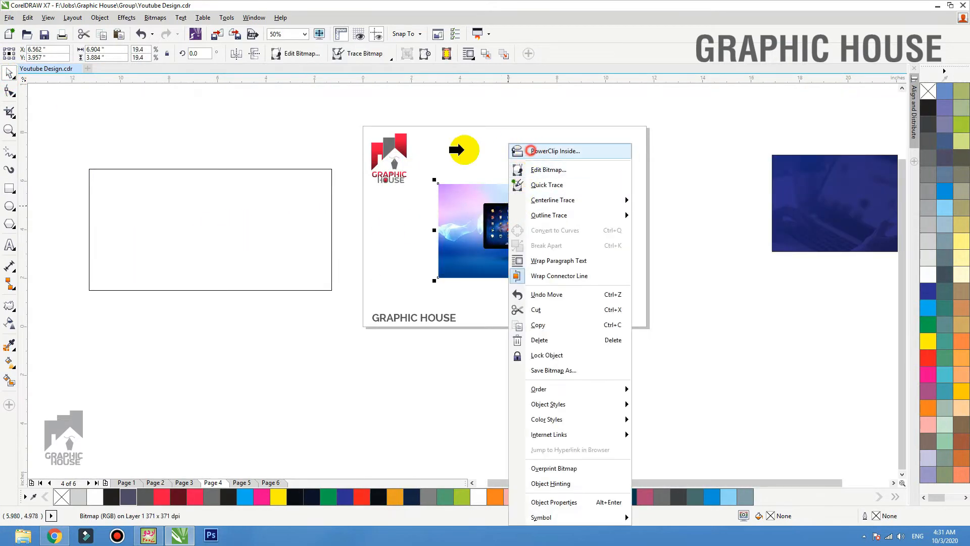
pyautogui.click(290, 170)
pyautogui.scroll(2, 229, 198)
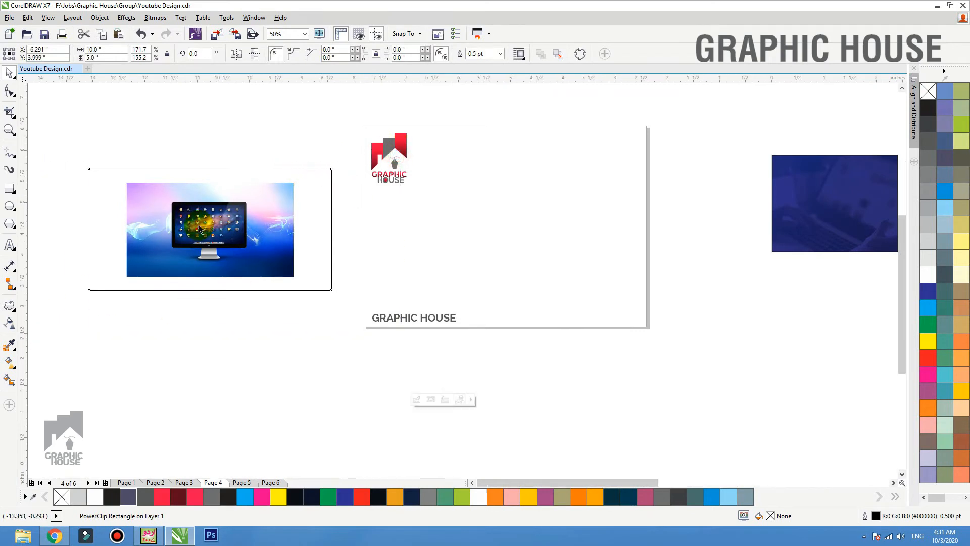
# - Edit the PowerClip contents and enlarge the picture proportionally to the frame's full 5 inch height, undoing a trial sideways stretch
pyautogui.doubleClick(482, 187)
pyautogui.click(584, 181)
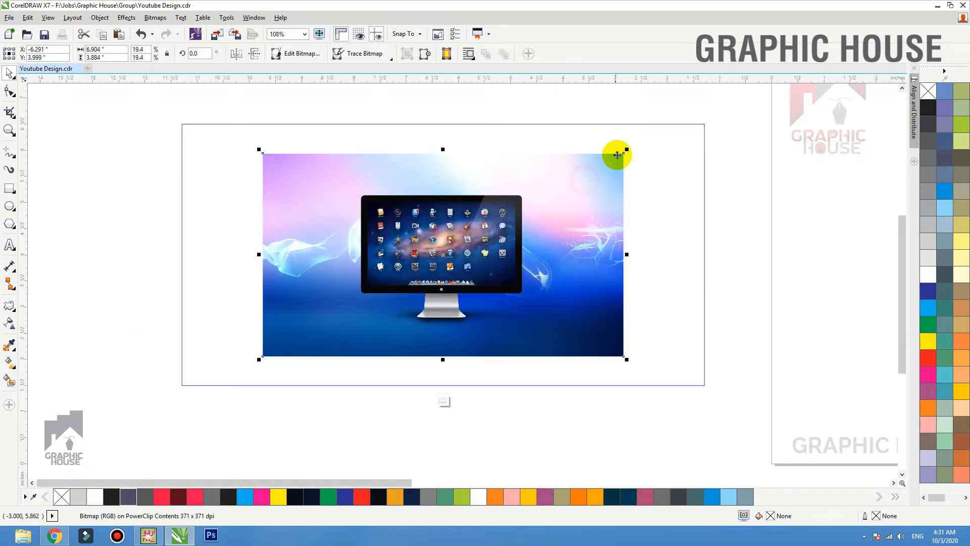
pyautogui.moveTo(628, 149); pyautogui.dragTo(678, 122)
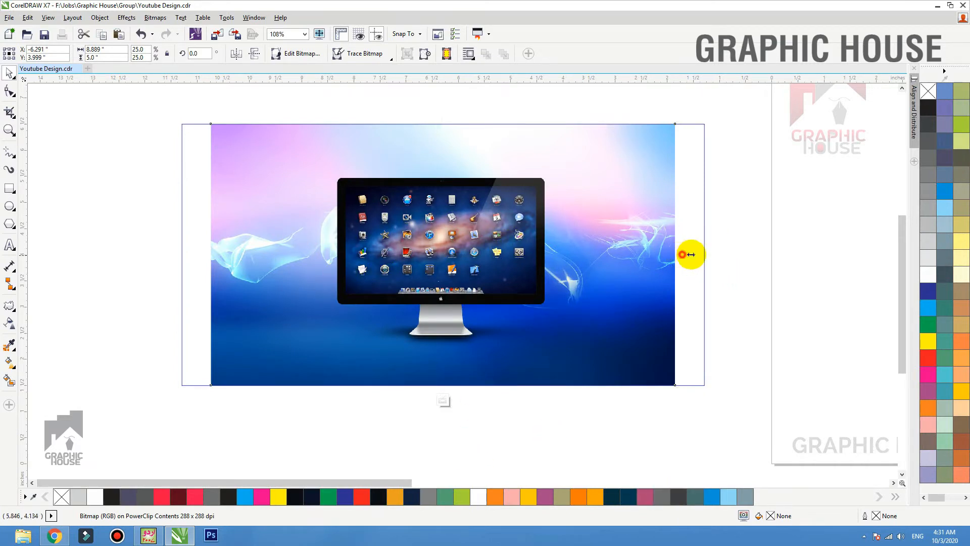
pyautogui.moveTo(690, 254); pyautogui.dragTo(712, 254)
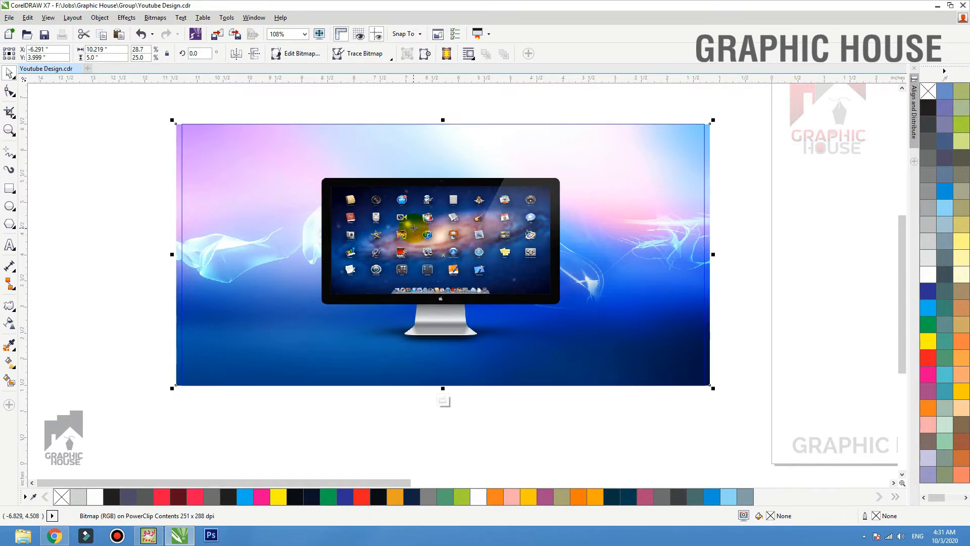
pyautogui.hotkey('ctrl', 'z')
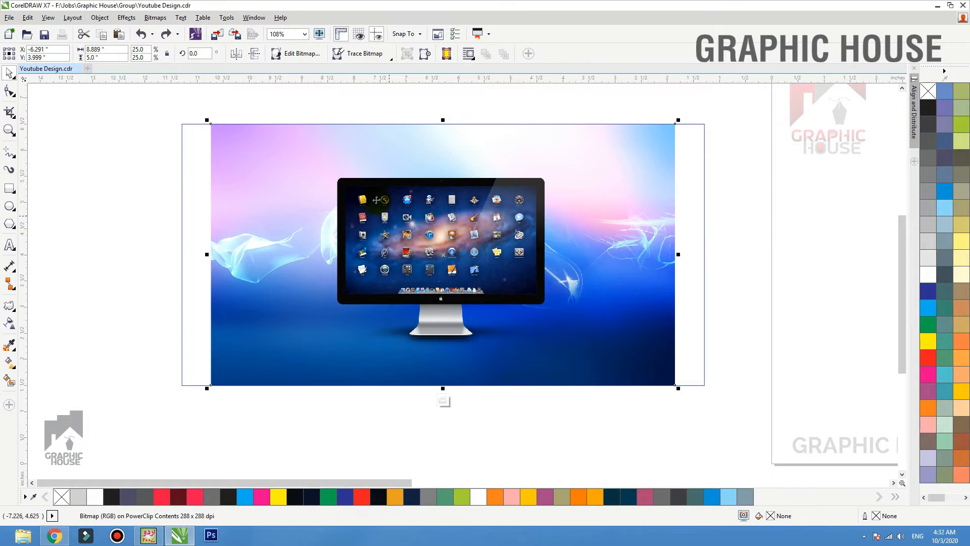
# - Mirror a copy of the clipped picture outward from its purple side edge and nudge it against the original
pyautogui.scroll(-3, 680, 255)
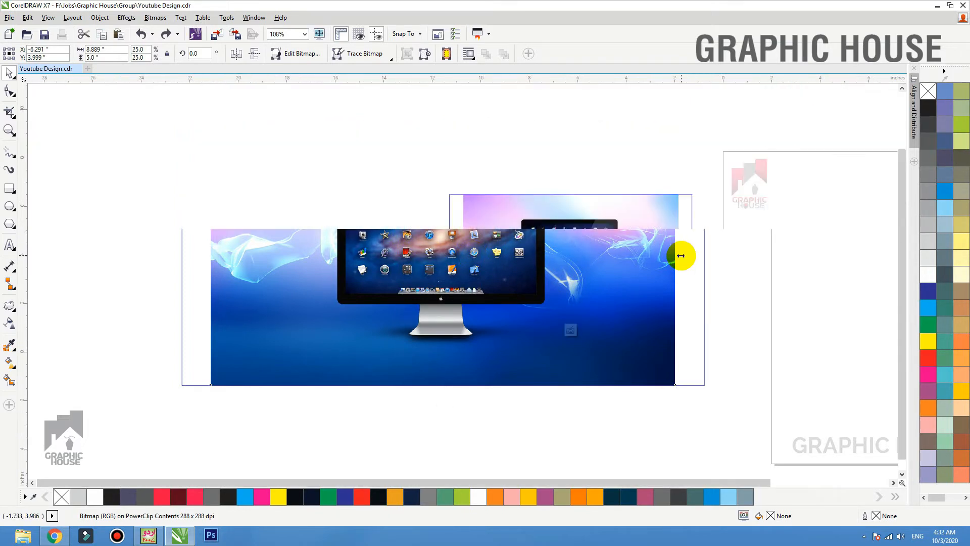
pyautogui.moveTo(680, 255); pyautogui.dragTo(258, 249)
pyautogui.click(433, 359)
pyautogui.scroll(8, 444, 259)
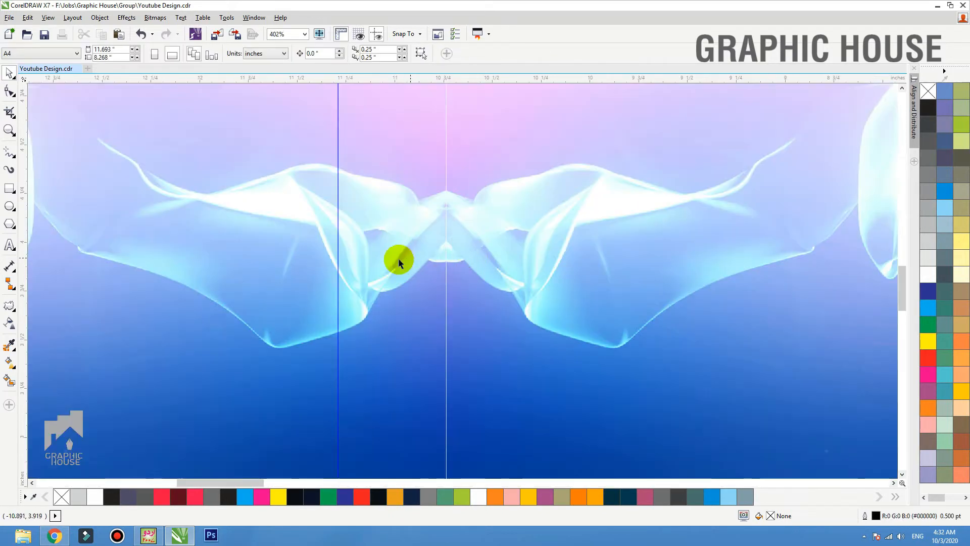
pyautogui.click(399, 261)
pyautogui.scroll(-3, 267, 289)
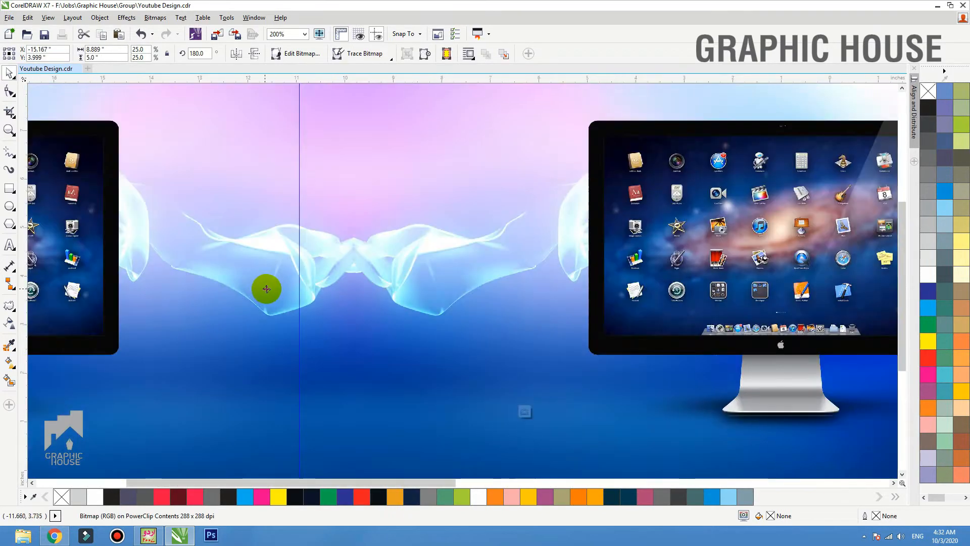
# - Place another mirrored copy against the original picture's opposite side edge and nudge it inward to tighten the seam
pyautogui.scroll(-4, 267, 288)
pyautogui.moveTo(275, 281); pyautogui.dragTo(622, 284)
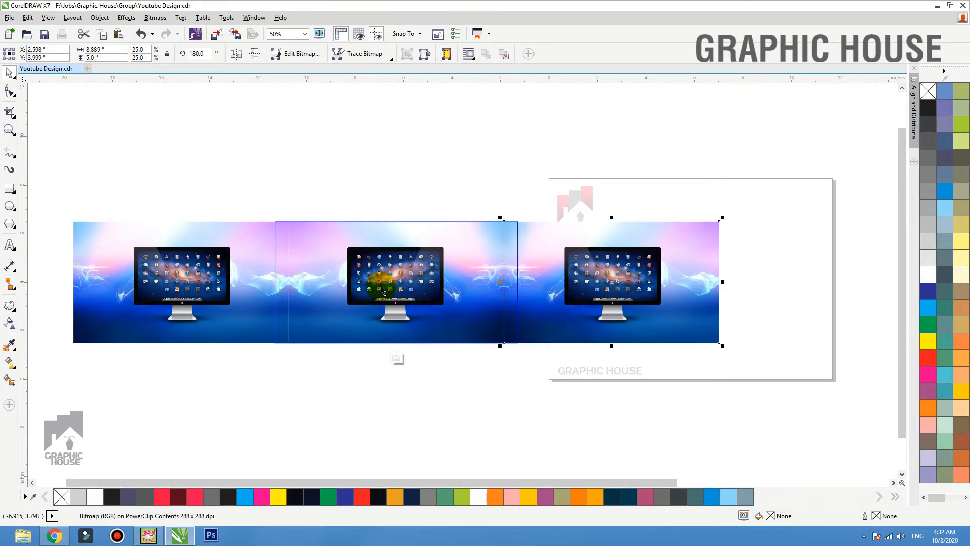
pyautogui.moveTo(351, 297); pyautogui.dragTo(235, 193)
pyautogui.hotkey('ctrl', 'z')
pyautogui.hotkey('ctrl', 'z')
pyautogui.click(498, 296)
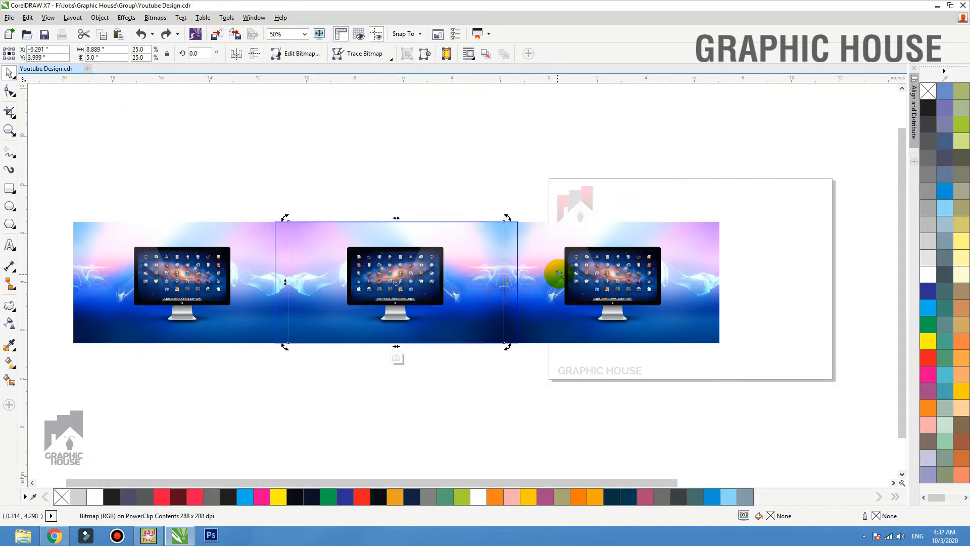
pyautogui.moveTo(558, 273); pyautogui.dragTo(445, 293)
pyautogui.moveTo(540, 268); pyautogui.dragTo(538, 269)
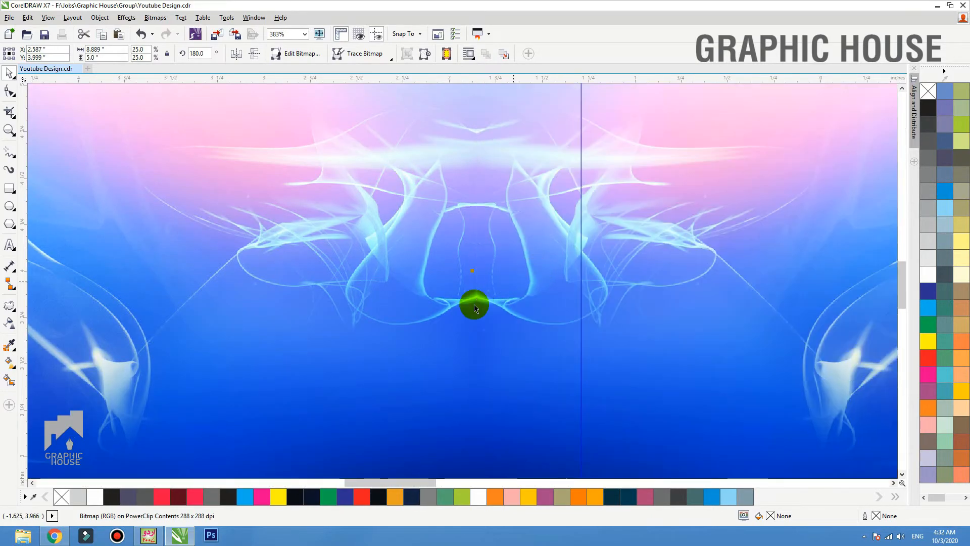
# - Finish editing the PowerClip contents and remove the frame's outline
pyautogui.scroll(-3, 473, 307)
pyautogui.keyDown('ctrl'); pyautogui.click(454, 209); pyautogui.keyUp('ctrl')
pyautogui.hotkey('shift', 'F2')
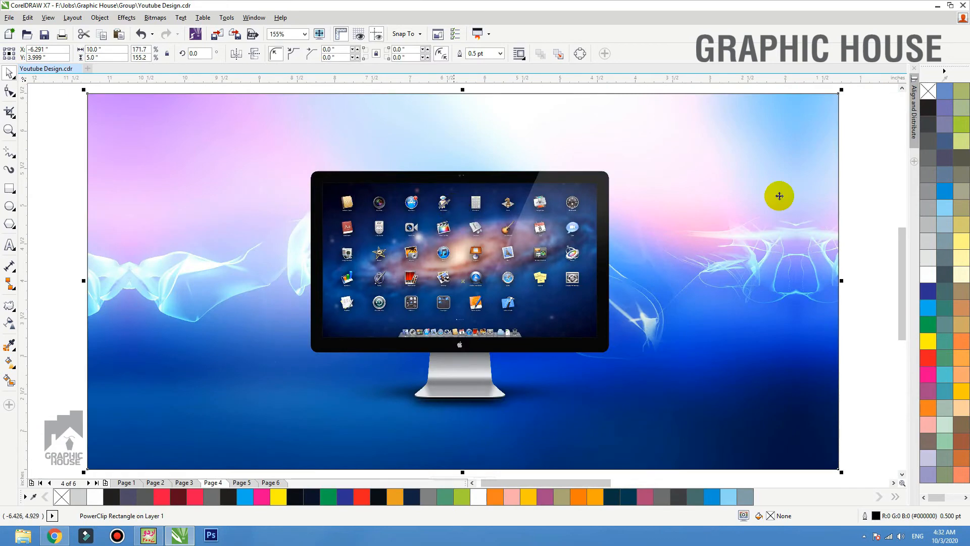
pyautogui.rightClick(928, 91)
pyautogui.scroll(-2, 541, 137)
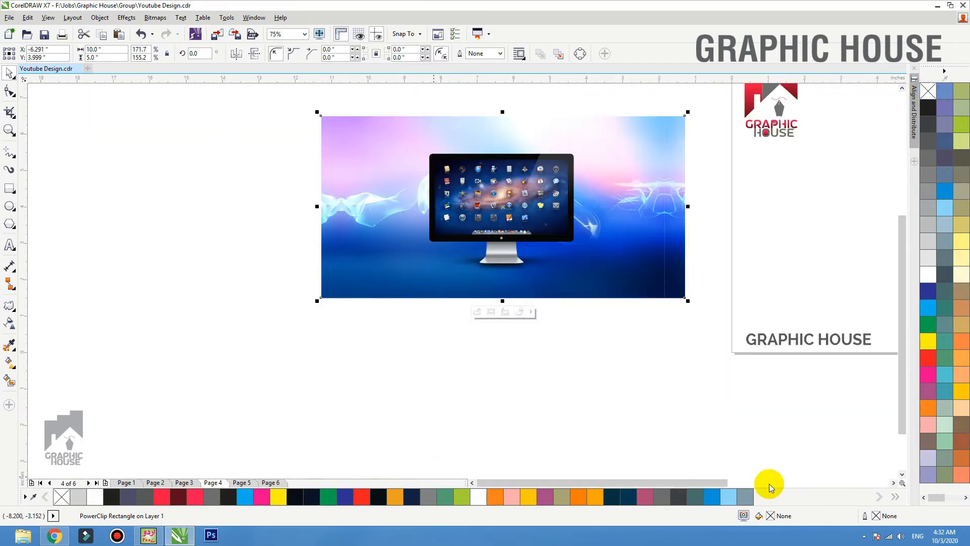
# - Check the mirrored pictures inside the frame, then duplicate the finished frame directly below the original
pyautogui.doubleClick(324, 206)
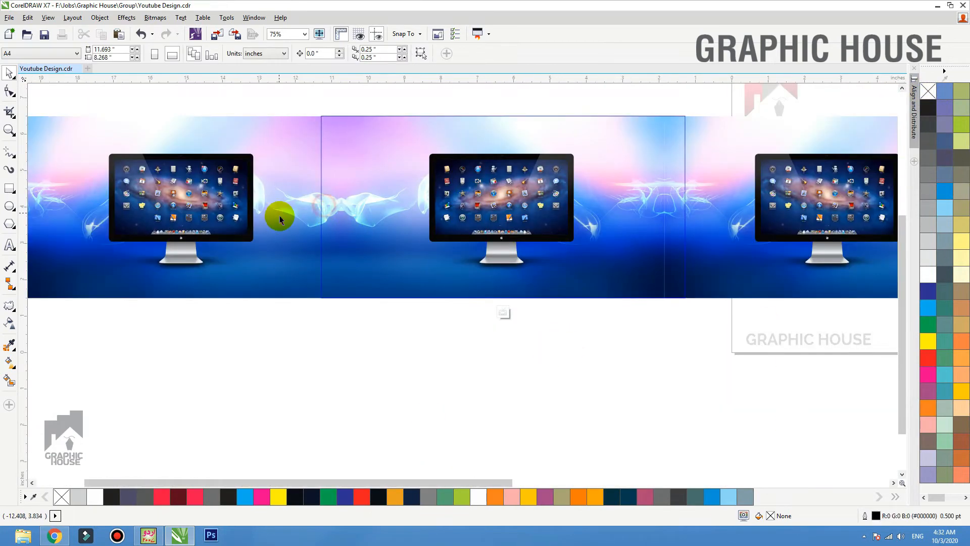
pyautogui.click(232, 253)
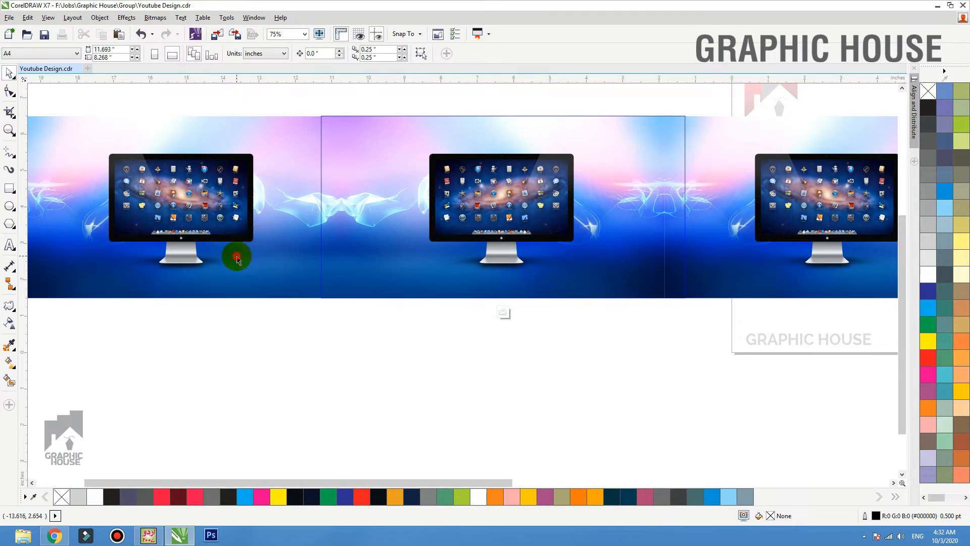
pyautogui.scroll(-2, 231, 254)
pyautogui.keyDown('ctrl'); pyautogui.click(388, 368); pyautogui.keyUp('ctrl')
pyautogui.moveTo(379, 265); pyautogui.dragTo(382, 376)
pyautogui.rightClick(381, 377)
# - Edit the lower frame's contents and scale all three pictures down together to about 22.5 by 4.2 inches
pyautogui.keyDown('ctrl'); pyautogui.click(397, 351); pyautogui.keyUp('ctrl')
pyautogui.moveTo(649, 255); pyautogui.dragTo(71, 453)
pyautogui.moveTo(873, 189); pyautogui.dragTo(255, 386)
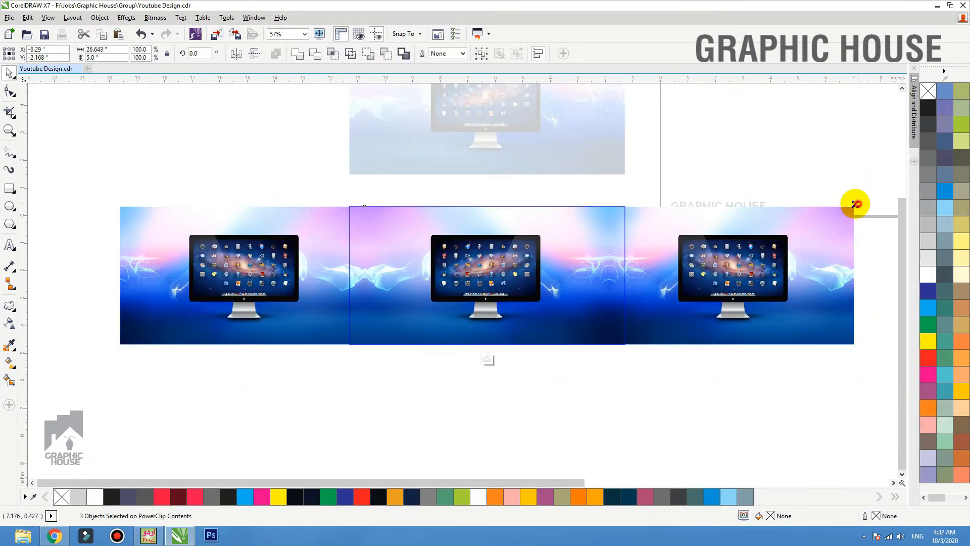
pyautogui.moveTo(856, 204); pyautogui.dragTo(799, 214)
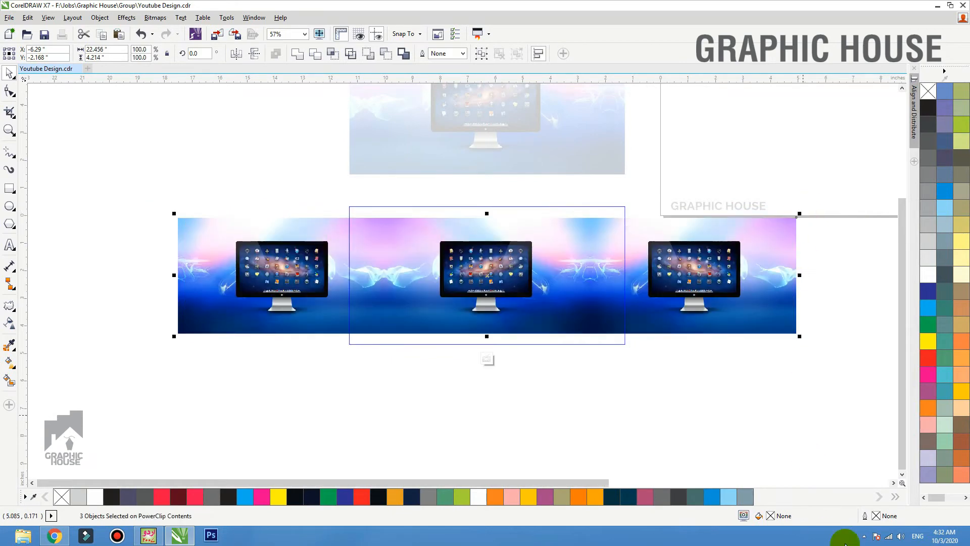
# - Mirror a copy of the three-picture row above the original row and nudge it down to close the seam
pyautogui.moveTo(486, 337); pyautogui.dragTo(485, 127)
pyautogui.hotkey('ctrl', 'z')
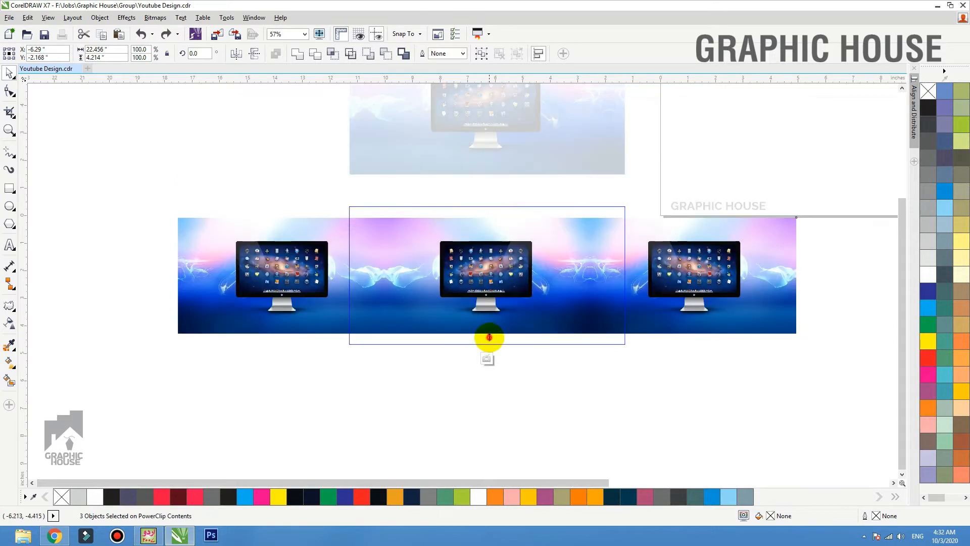
pyautogui.moveTo(489, 337); pyautogui.dragTo(495, 188)
pyautogui.rightClick(495, 188)
pyautogui.click(477, 202)
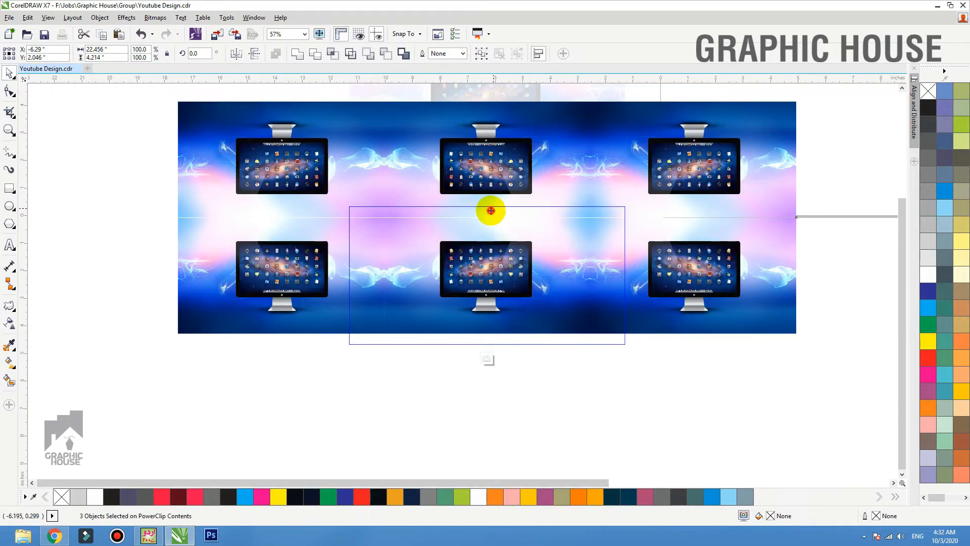
pyautogui.scroll(5, 484, 216)
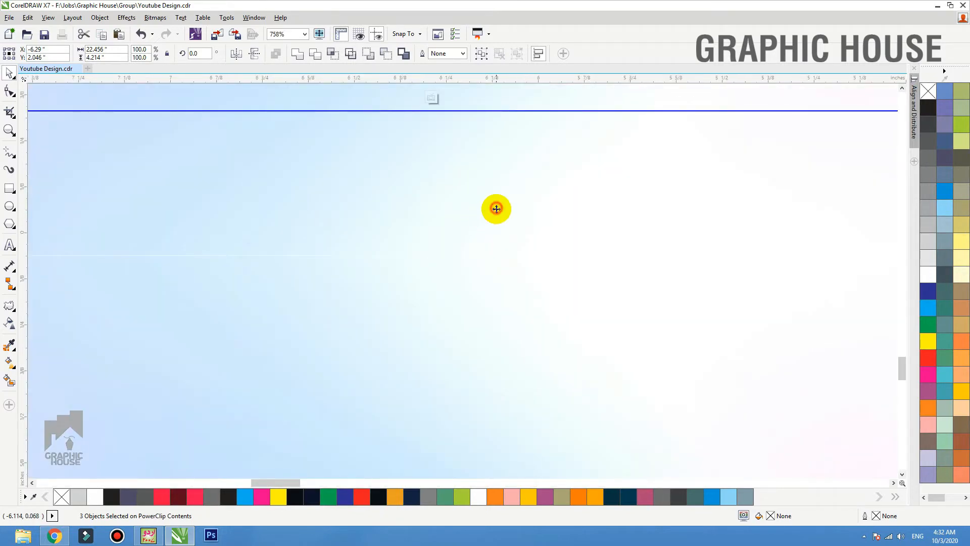
pyautogui.scroll(-6, 468, 191)
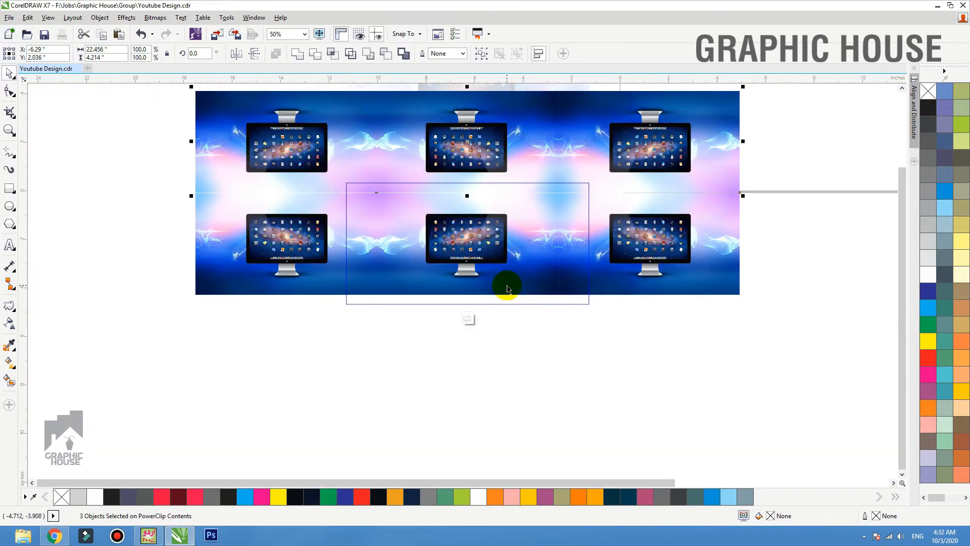
# - Mirror a copy of the original picture row below it, nudge it up to close the seam, and finish editing the contents
pyautogui.click(481, 276)
pyautogui.keyDown('shift'); pyautogui.click(650, 265); pyautogui.keyUp('shift')
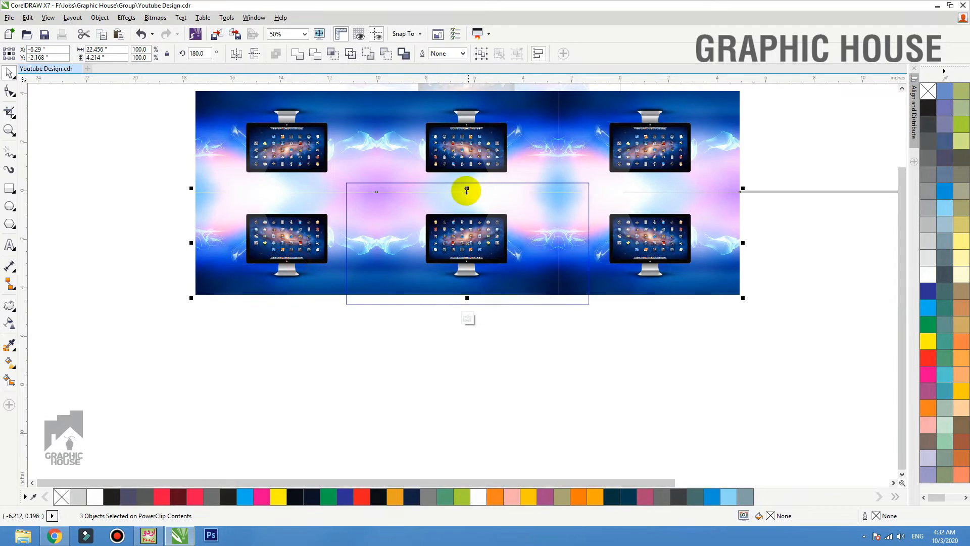
pyautogui.moveTo(466, 189); pyautogui.dragTo(465, 332)
pyautogui.rightClick(465, 332)
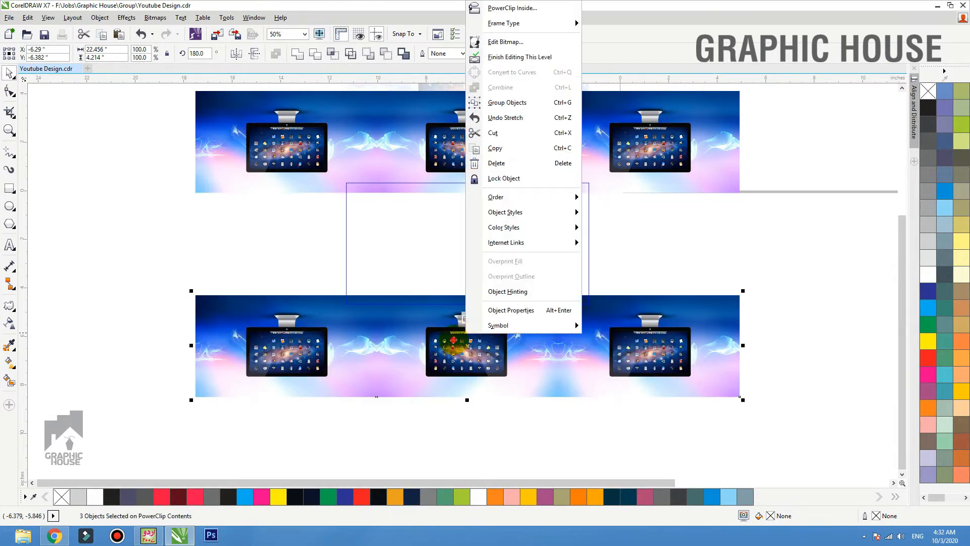
pyautogui.press('Escape')
pyautogui.moveTo(465, 190); pyautogui.dragTo(463, 389)
pyautogui.scroll(5, 473, 295)
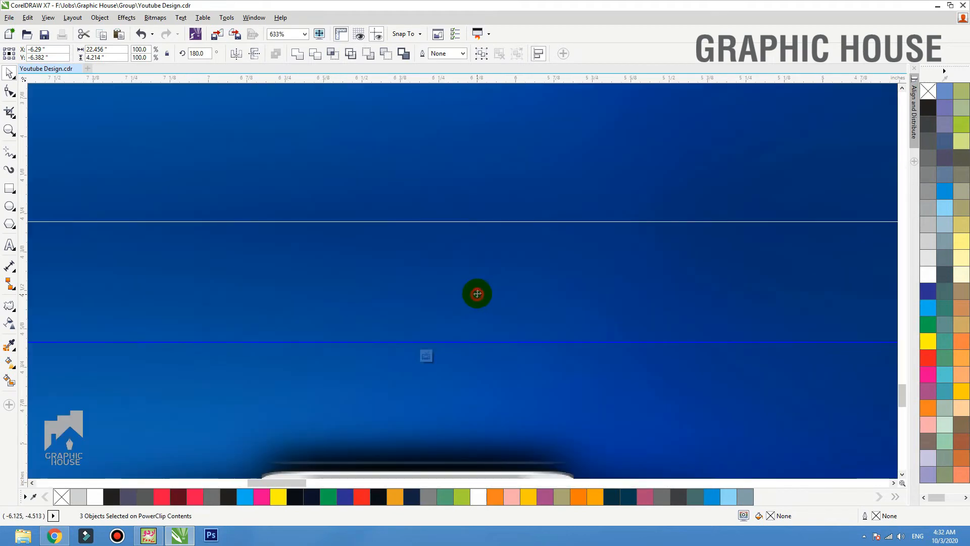
pyautogui.scroll(-6, 477, 293)
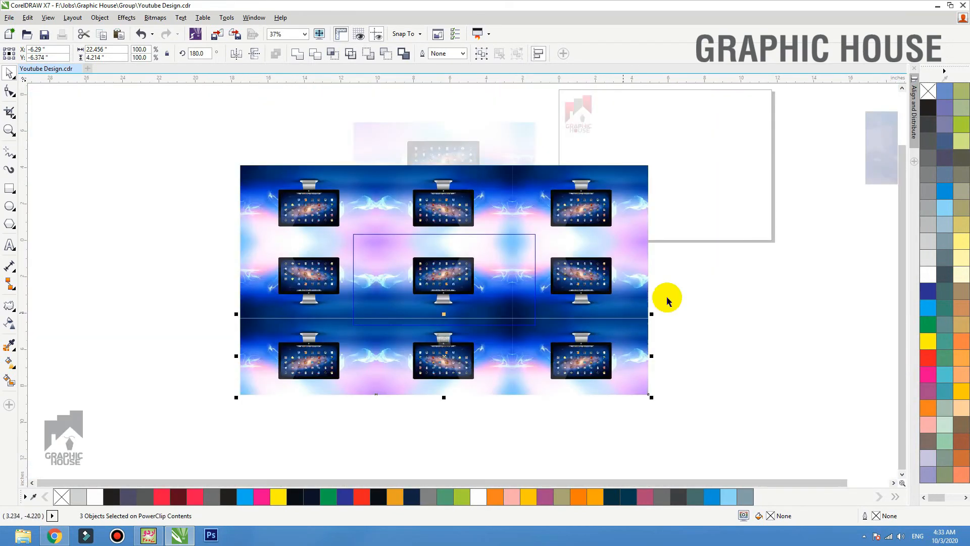
pyautogui.keyDown('ctrl'); pyautogui.click(699, 289); pyautogui.keyUp('ctrl')
# - Select both framed pictures and compare them in a full-screen preview
pyautogui.keyDown('shift'); pyautogui.click(510, 184); pyautogui.keyUp('shift')
pyautogui.hotkey('shift', 'F2')
pyautogui.press('F9')
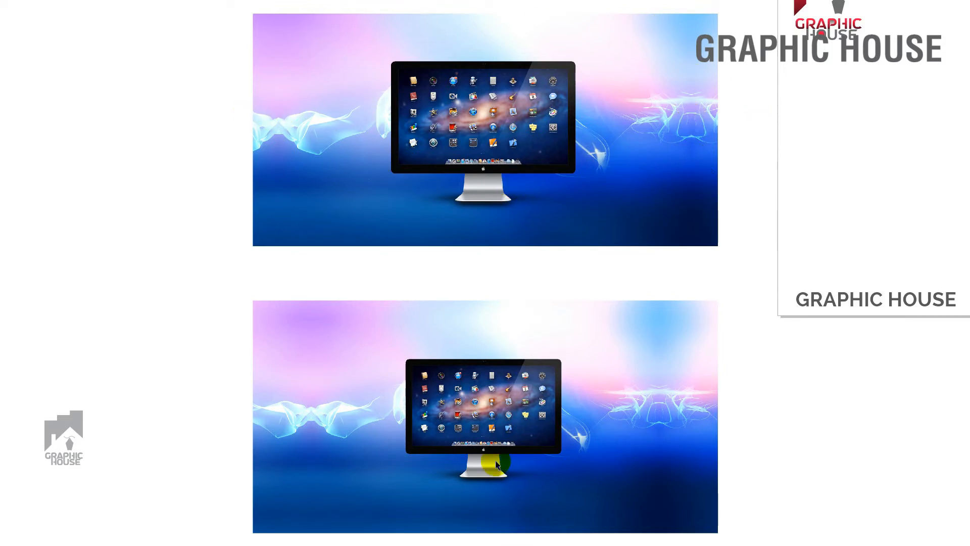
pyautogui.click(175, 398)
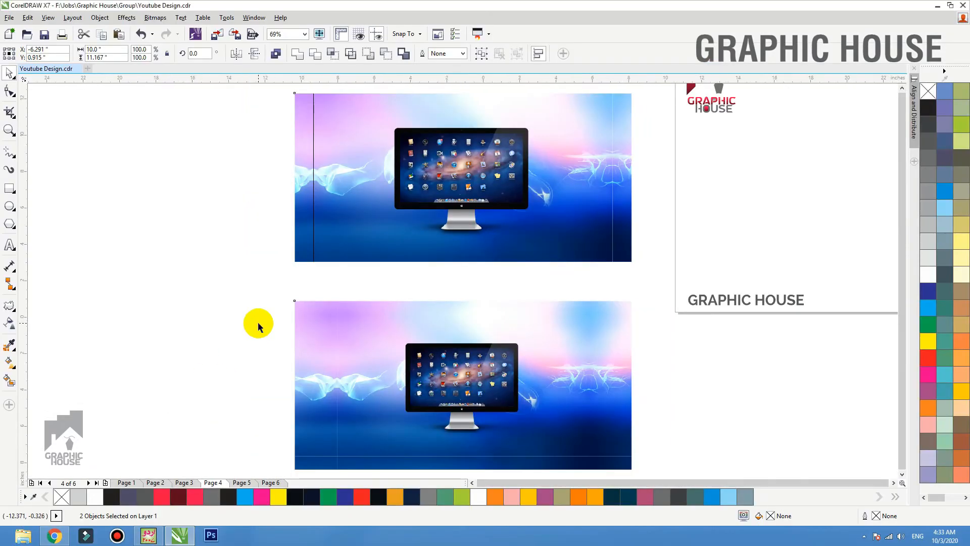
# - Switch to Page 5 of the document
pyautogui.scroll(-2, 258, 324)
pyautogui.press('F4')
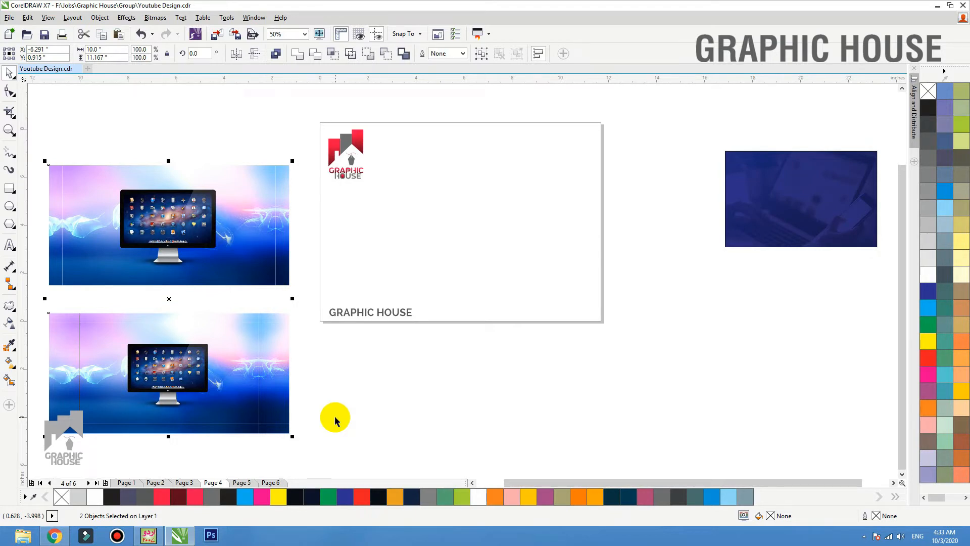
pyautogui.click(242, 483)
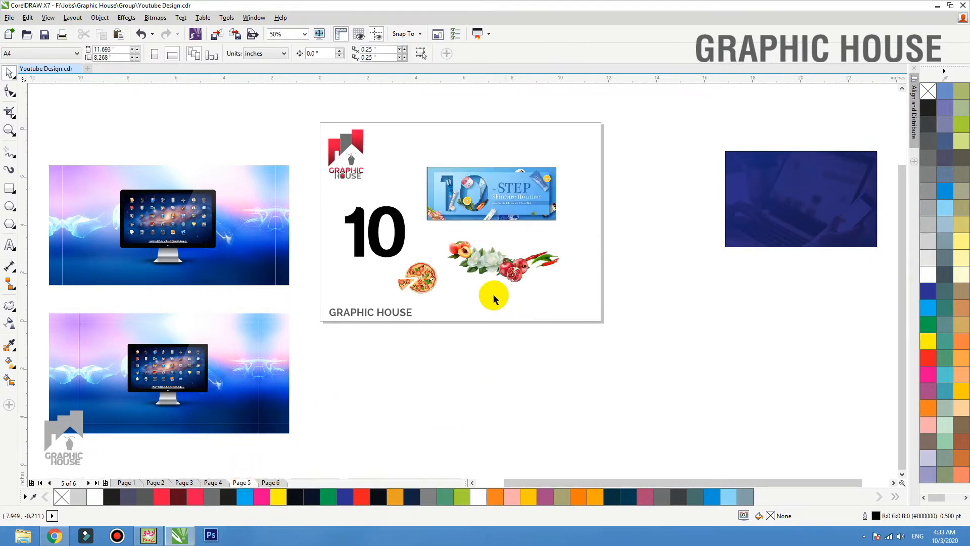
# - Rearrange the sample banner, the black 10 text and the fruit, flower and pizza pictures to free space mid-page
pyautogui.click(504, 201)
pyautogui.moveTo(588, 158); pyautogui.dragTo(324, 316)
pyautogui.moveTo(558, 189); pyautogui.dragTo(566, 195)
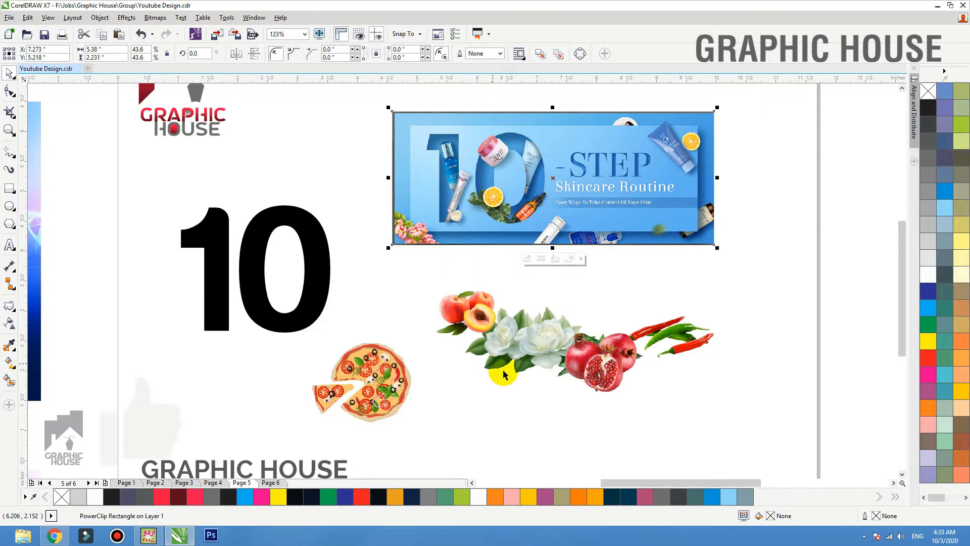
pyautogui.moveTo(528, 350); pyautogui.dragTo(517, 398)
pyautogui.moveTo(372, 368); pyautogui.dragTo(528, 357)
pyautogui.moveTo(317, 284); pyautogui.dragTo(321, 269)
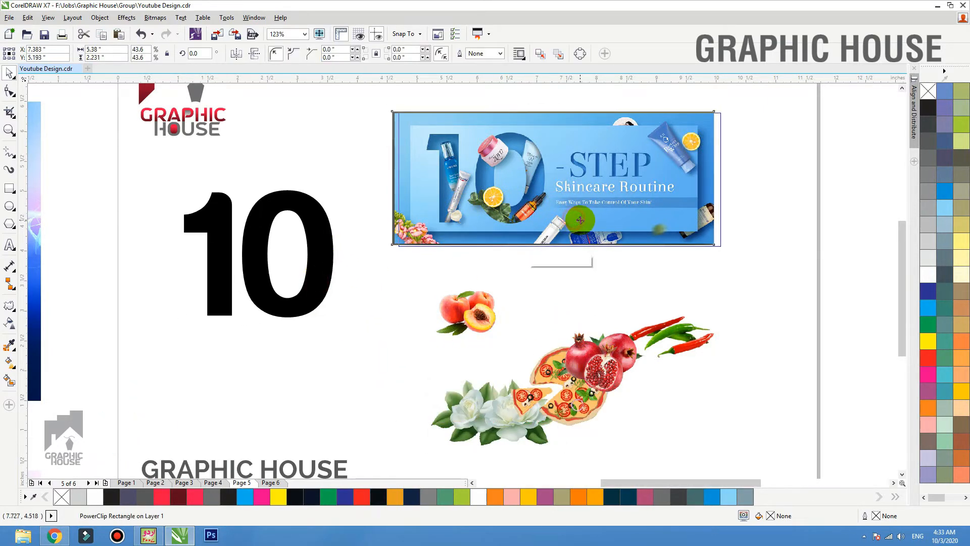
pyautogui.moveTo(579, 219); pyautogui.dragTo(659, 155)
pyautogui.moveTo(459, 328); pyautogui.dragTo(394, 412)
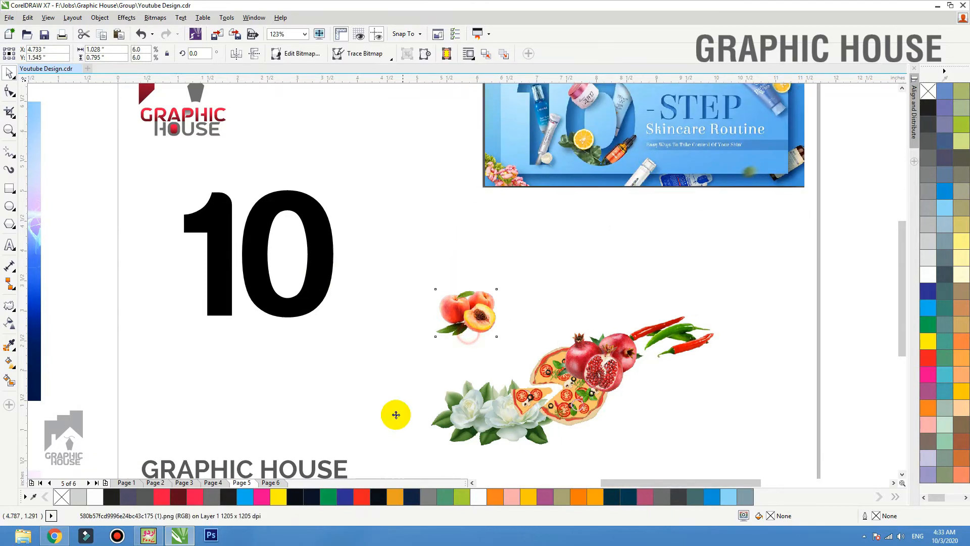
# - Draw a rectangle about 5.66 × 2.15 inches below the sample banner, above the food pictures
pyautogui.click(9, 187)
pyautogui.moveTo(373, 177); pyautogui.dragTo(711, 307)
pyautogui.scroll(-1, 544, 243)
pyautogui.moveTo(544, 243); pyautogui.dragTo(539, 257)
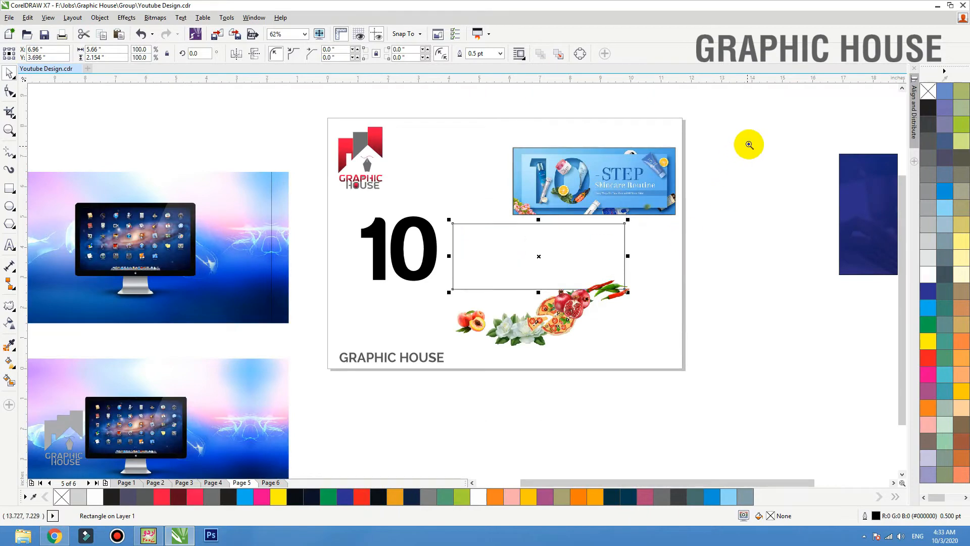
# - Fill the new rectangle with the darker blue sampled from the edge of the sample banner
pyautogui.press('F2')
pyautogui.moveTo(748, 144); pyautogui.dragTo(366, 347)
pyautogui.click(10, 345)
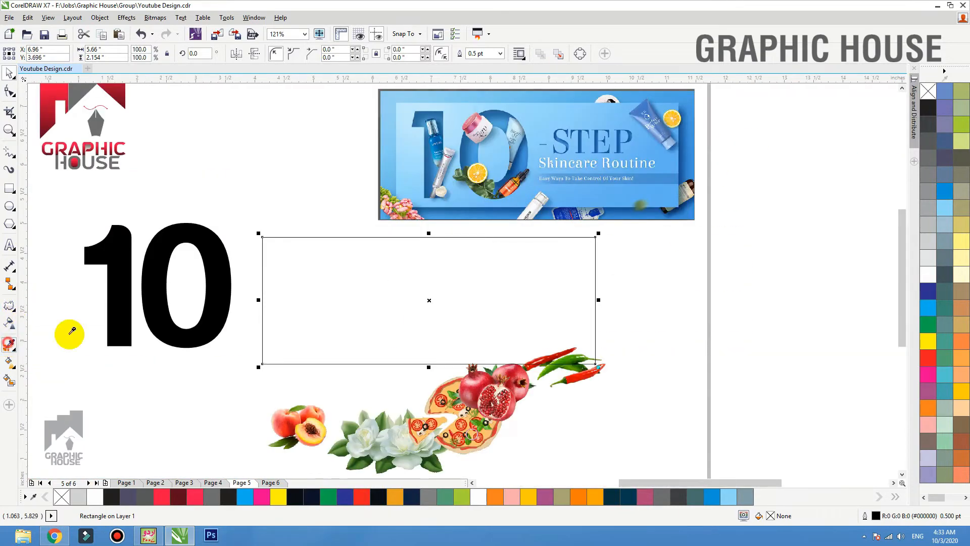
pyautogui.click(690, 108)
pyautogui.click(502, 286)
pyautogui.press('space')
# - Move the pomegranates and chillies clear below the blue rectangle and remove the rectangle's outline
pyautogui.moveTo(500, 404); pyautogui.dragTo(548, 437)
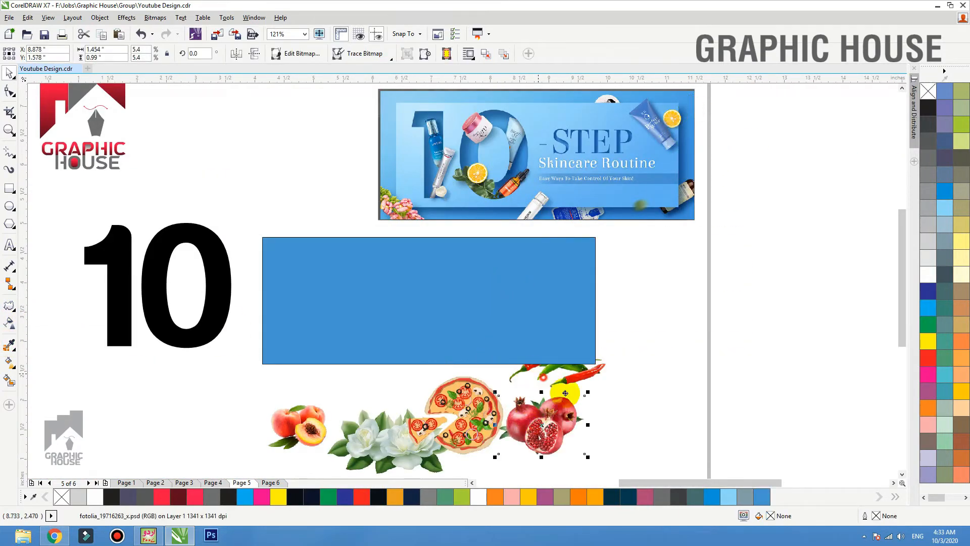
pyautogui.moveTo(565, 371); pyautogui.dragTo(609, 424)
pyautogui.click(534, 317)
pyautogui.rightClick(930, 91)
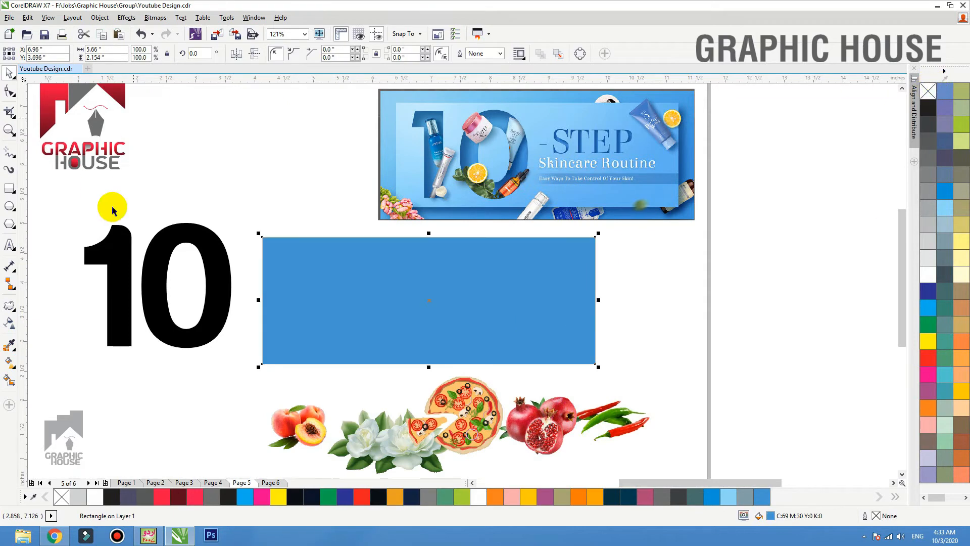
# - Add a one-step inside contour with an offset of about 0.205 inches to the blue rectangle
pyautogui.click(18, 308)
pyautogui.click(42, 323)
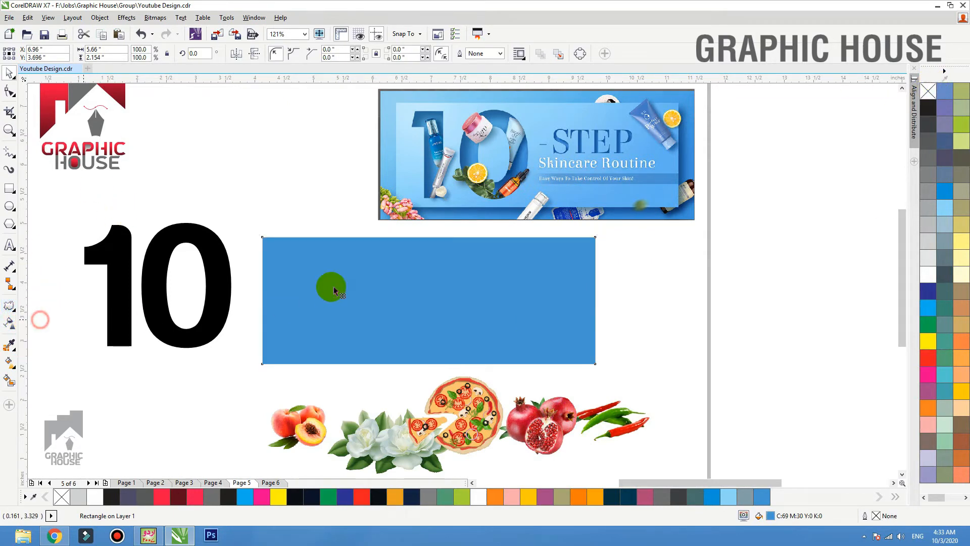
pyautogui.moveTo(285, 278); pyautogui.dragTo(274, 260)
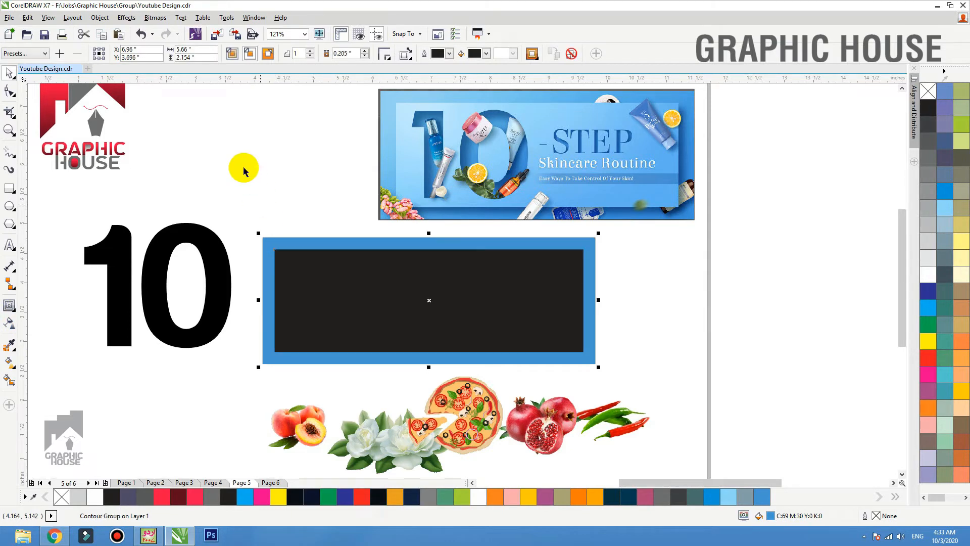
pyautogui.click(251, 160)
# - Fill the inner contour rectangle with the lighter blue sampled from the sample banner's inner panel
pyautogui.click(9, 345)
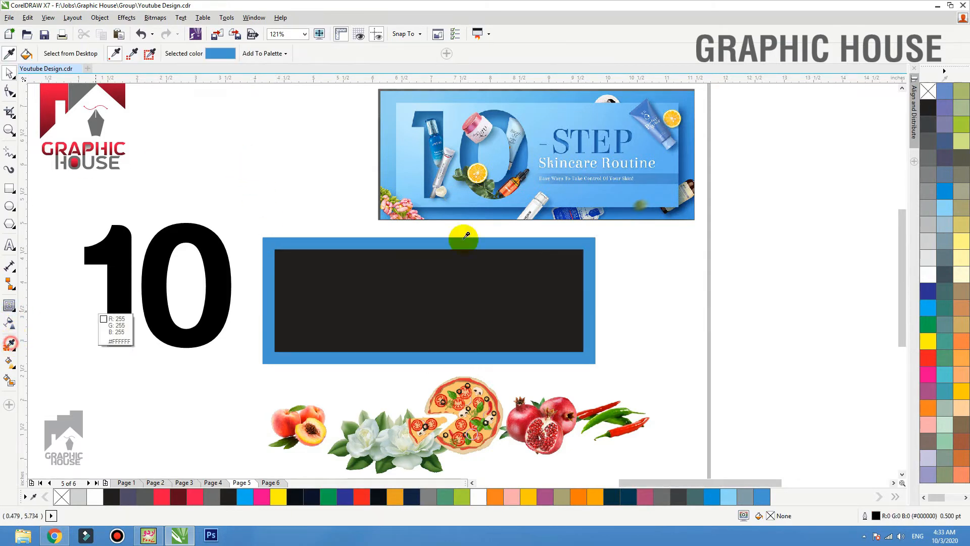
pyautogui.click(662, 155)
pyautogui.click(530, 286)
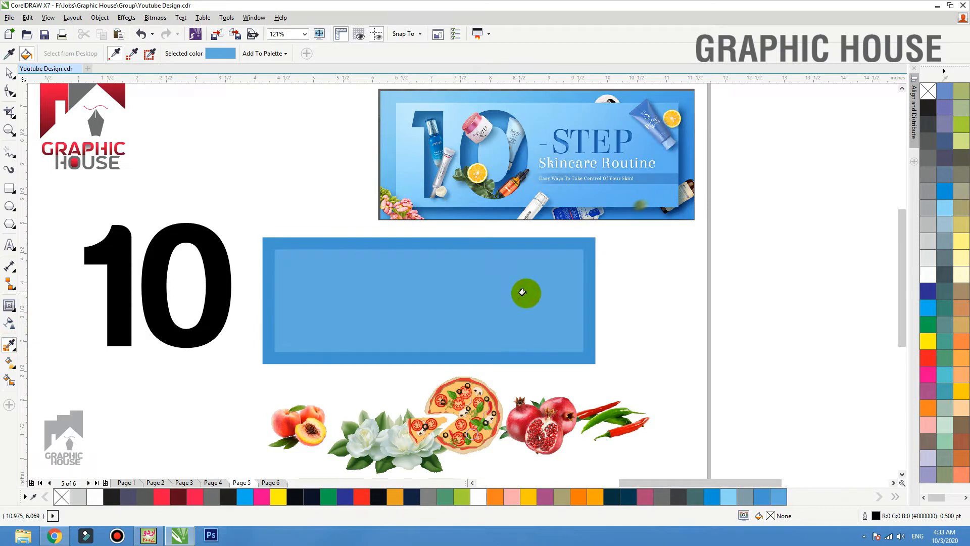
# - Apply a horizontal linear gradient to the inner rectangle, fading leftward to the pale blue sampled from the sample banner
pyautogui.press('g')
pyautogui.moveTo(583, 290); pyautogui.dragTo(288, 291)
pyautogui.click(272, 306)
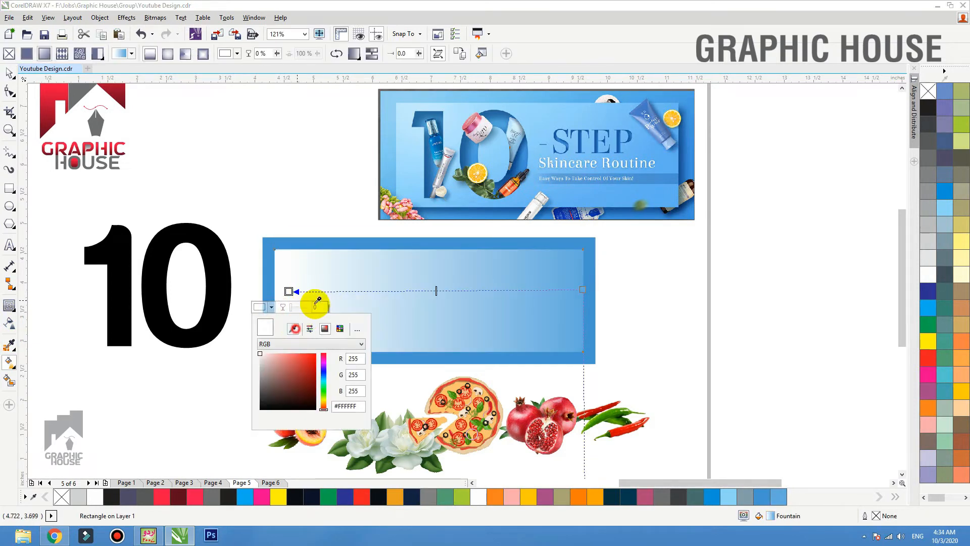
pyautogui.click(292, 328)
pyautogui.click(413, 110)
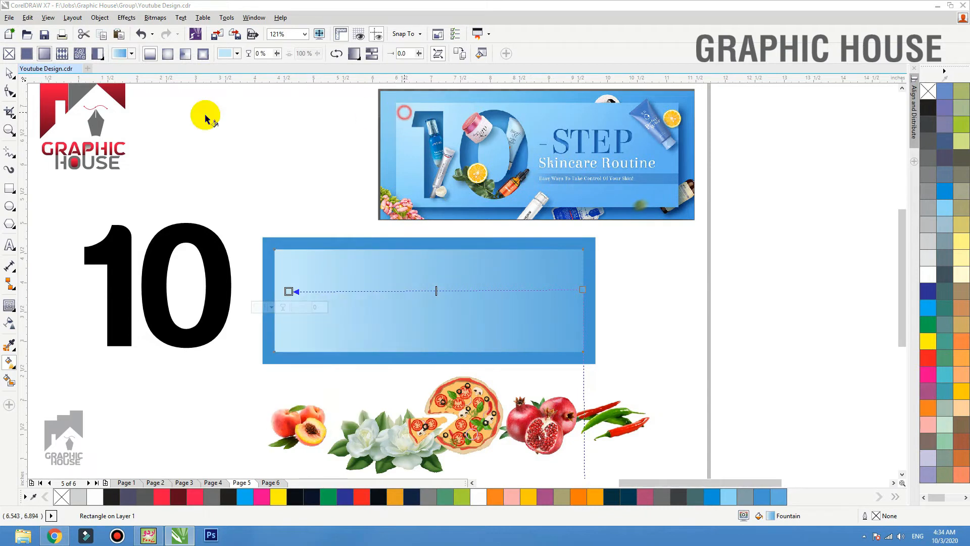
# - Place the black 10 text in front at the inner rectangle's left end and centre it vertically on the rectangle
pyautogui.click(9, 73)
pyautogui.moveTo(147, 232); pyautogui.dragTo(387, 248)
pyautogui.hotkey('shift', 'pageup')
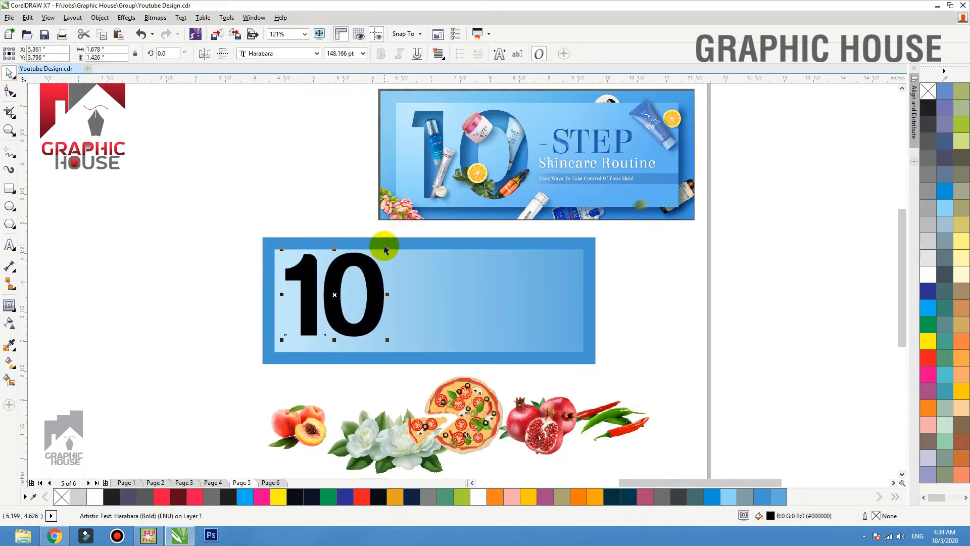
pyautogui.moveTo(417, 294); pyautogui.dragTo(418, 301)
pyautogui.click(176, 262)
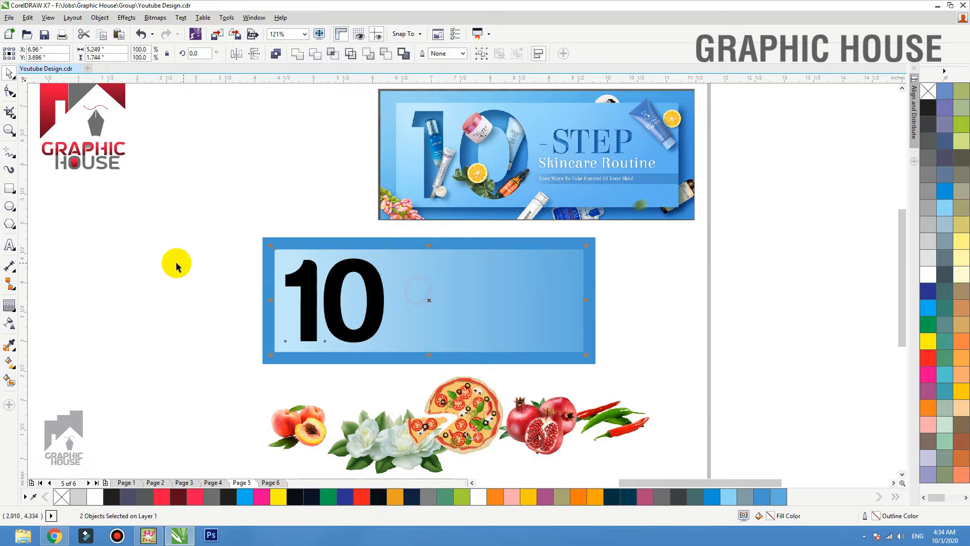
# - Widen the character spacing of the 10 text slightly with the Shape tool
pyautogui.click(354, 340)
pyautogui.press('F10')
pyautogui.moveTo(385, 343); pyautogui.dragTo(387, 333)
pyautogui.press('space')
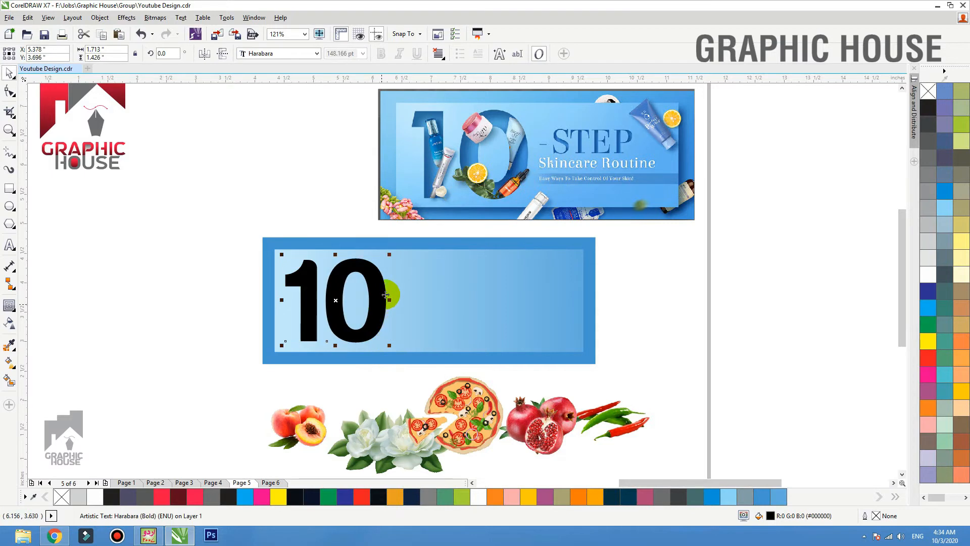
# - Trim the 10 shape out of the gradient rectangle and move the black 10 text off to the banner's left
pyautogui.keyDown('shift'); pyautogui.click(385, 295); pyautogui.keyUp('shift')
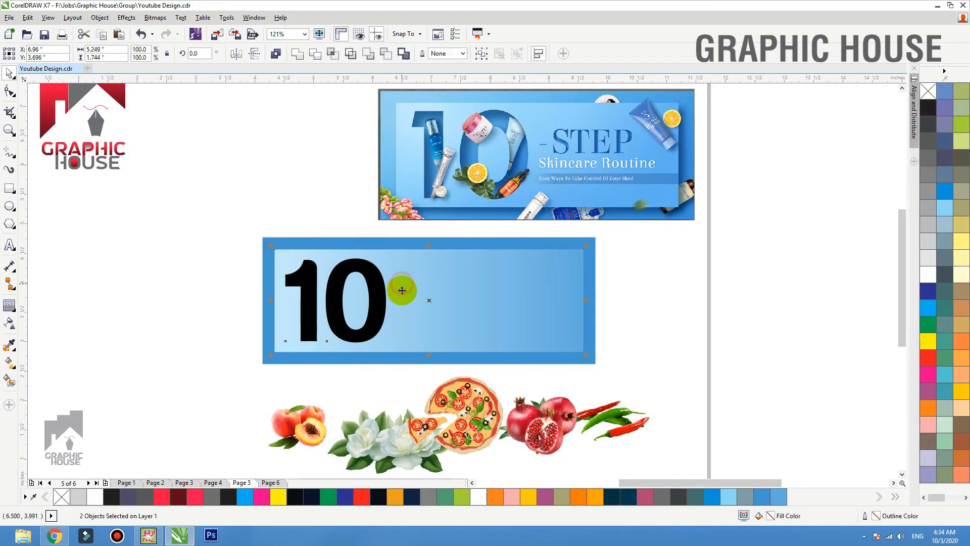
pyautogui.click(313, 59)
pyautogui.click(173, 191)
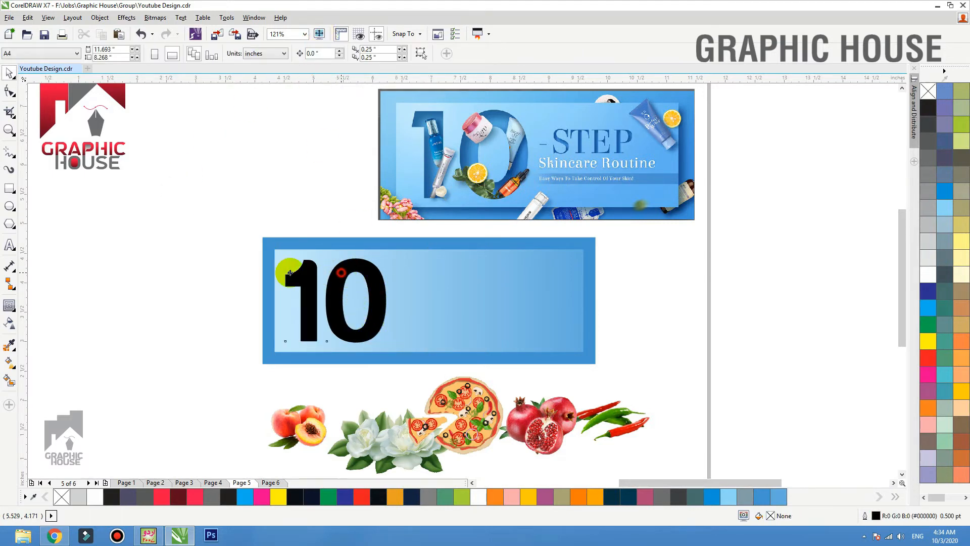
pyautogui.moveTo(289, 273); pyautogui.dragTo(84, 271)
pyautogui.moveTo(353, 292); pyautogui.dragTo(255, 195)
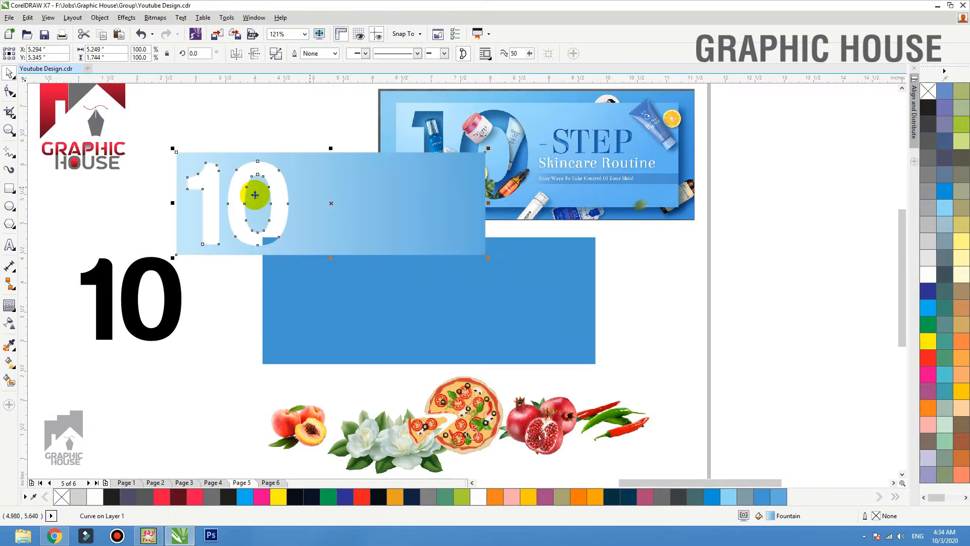
pyautogui.hotkey('ctrl', 'z')
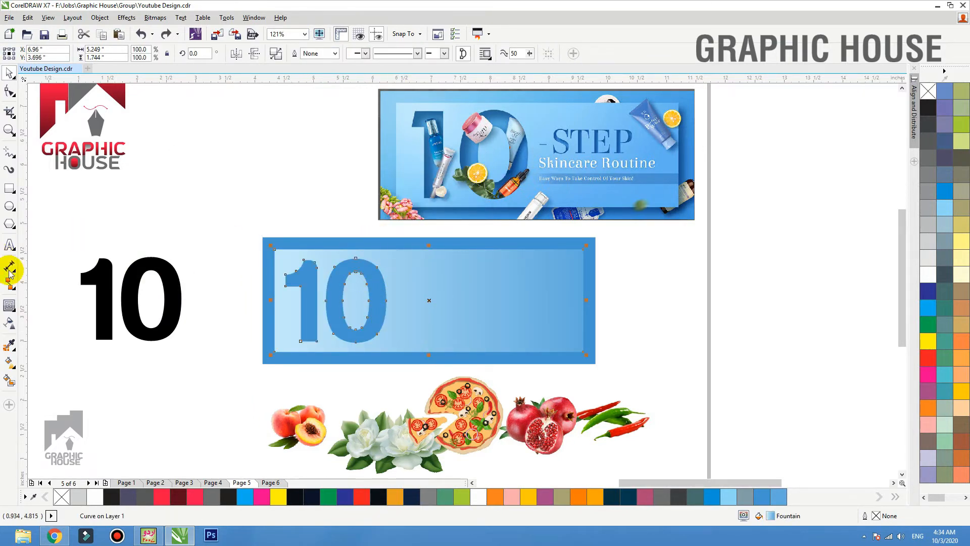
# - Add a downward drop shadow to the cut-out gradient panel with opacity 34 and feathering 15
pyautogui.click(14, 314)
pyautogui.click(50, 305)
pyautogui.moveTo(428, 249); pyautogui.dragTo(410, 353)
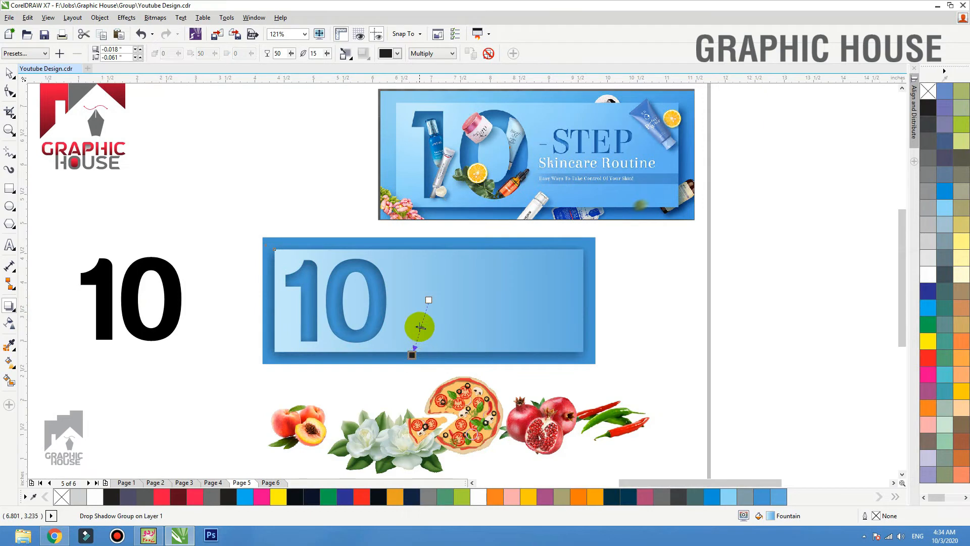
pyautogui.moveTo(429, 313)
pyautogui.mouseDown()
pyautogui.moveTo(414, 334)
pyautogui.moveTo(424, 318)
pyautogui.mouseUp()
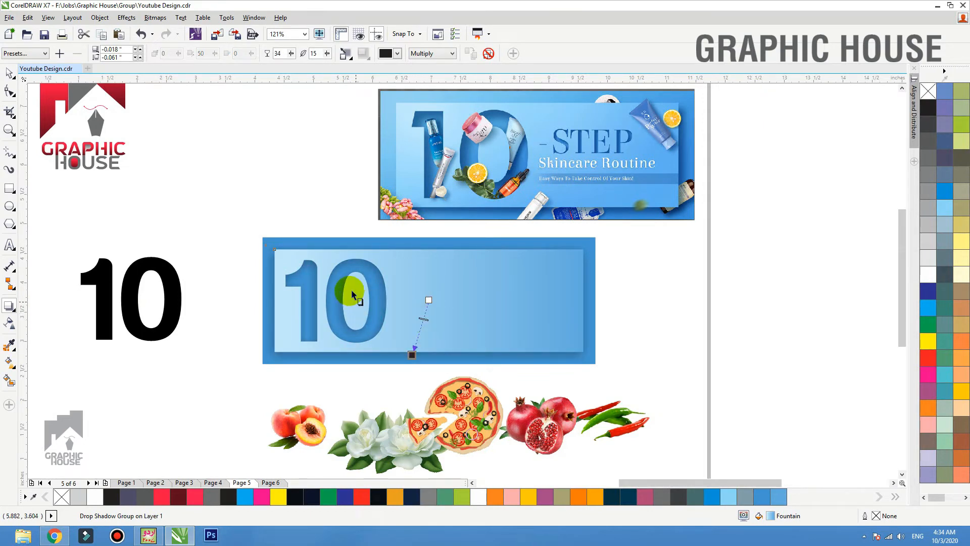
pyautogui.press('space')
pyautogui.moveTo(340, 292); pyautogui.dragTo(337, 256)
pyautogui.hotkey('ctrl', 'z')
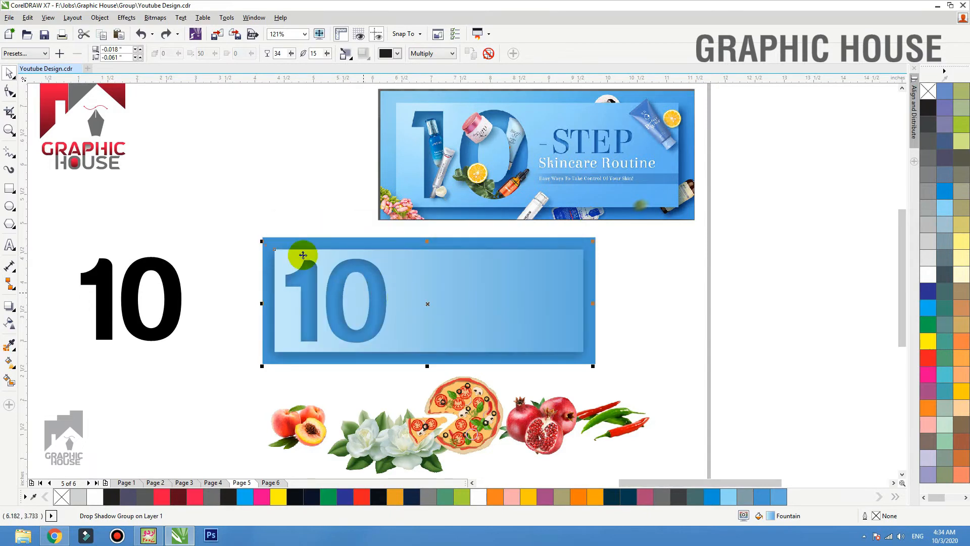
pyautogui.click(185, 222)
pyautogui.moveTo(413, 304); pyautogui.dragTo(444, 311)
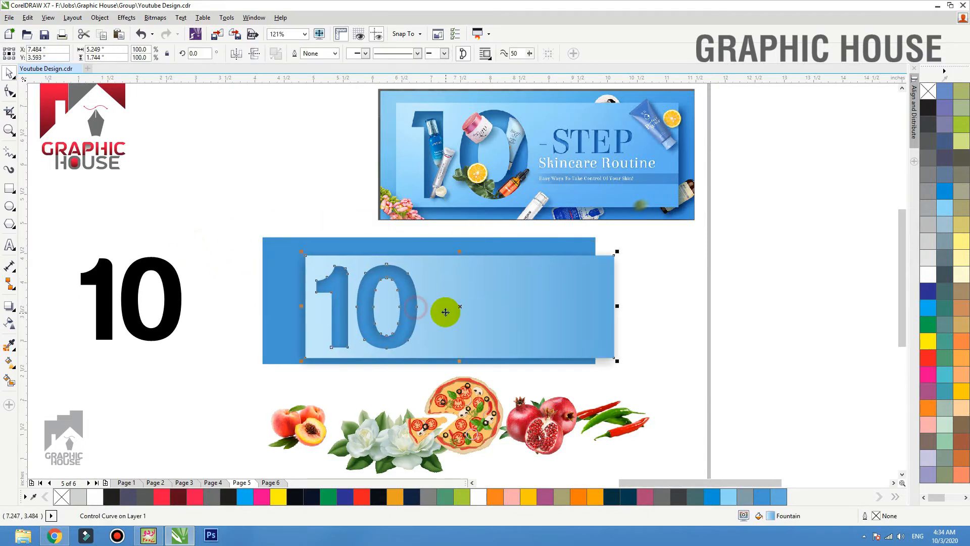
pyautogui.hotkey('ctrl', 'z')
pyautogui.click(321, 183)
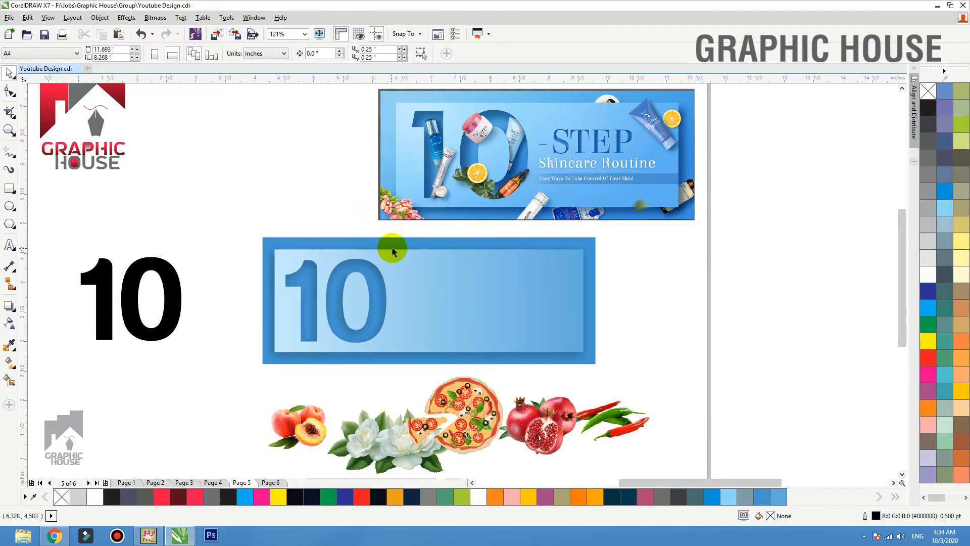
# - Convert the panel's detached drop shadow to a 300 dpi CMYK bitmap
pyautogui.moveTo(393, 251); pyautogui.dragTo(314, 212)
pyautogui.hotkey('ctrl', 'z')
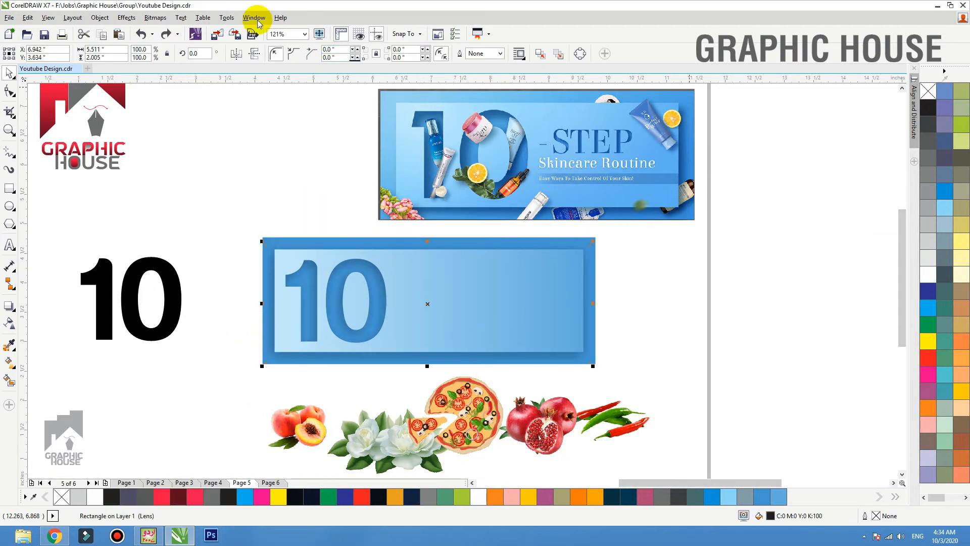
pyautogui.click(156, 19)
pyautogui.click(167, 32)
pyautogui.click(446, 320)
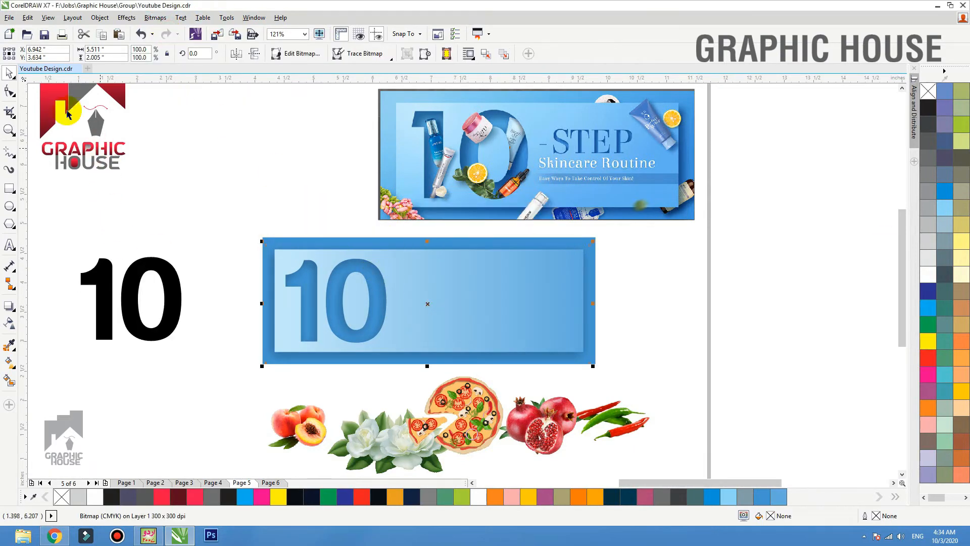
# - Reshape the shadow bitmap with the Shape tool, lowering its top edge and pulling its right edge inward
pyautogui.click(10, 91)
pyautogui.moveTo(621, 216); pyautogui.dragTo(210, 265)
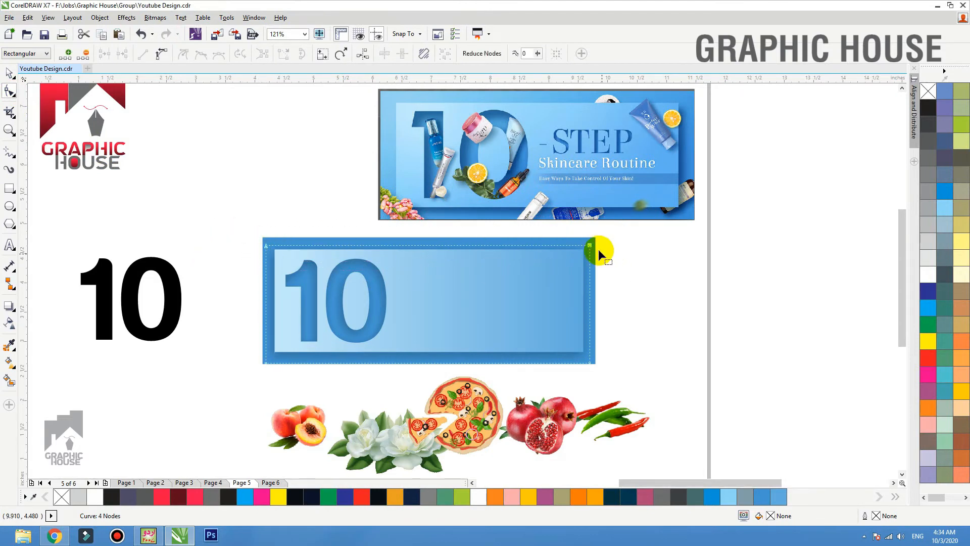
pyautogui.press('Down')
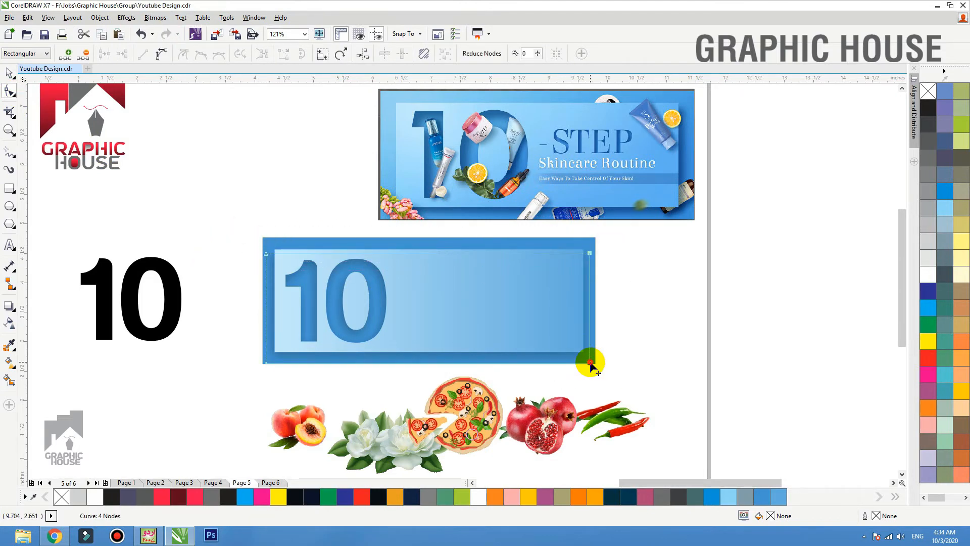
pyautogui.moveTo(590, 363)
pyautogui.mouseDown()
pyautogui.moveTo(442, 356)
pyautogui.moveTo(567, 342)
pyautogui.moveTo(581, 359)
pyautogui.mouseUp()
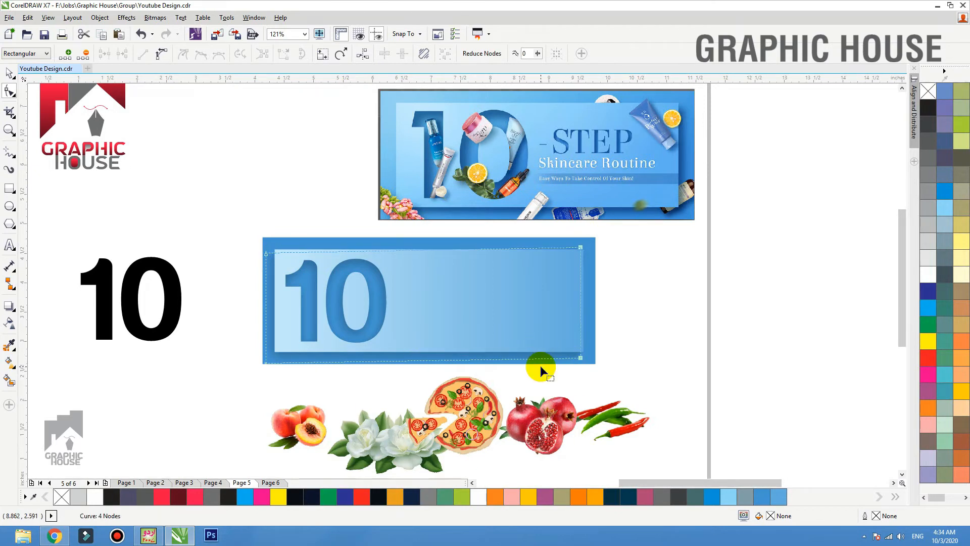
pyautogui.press('space')
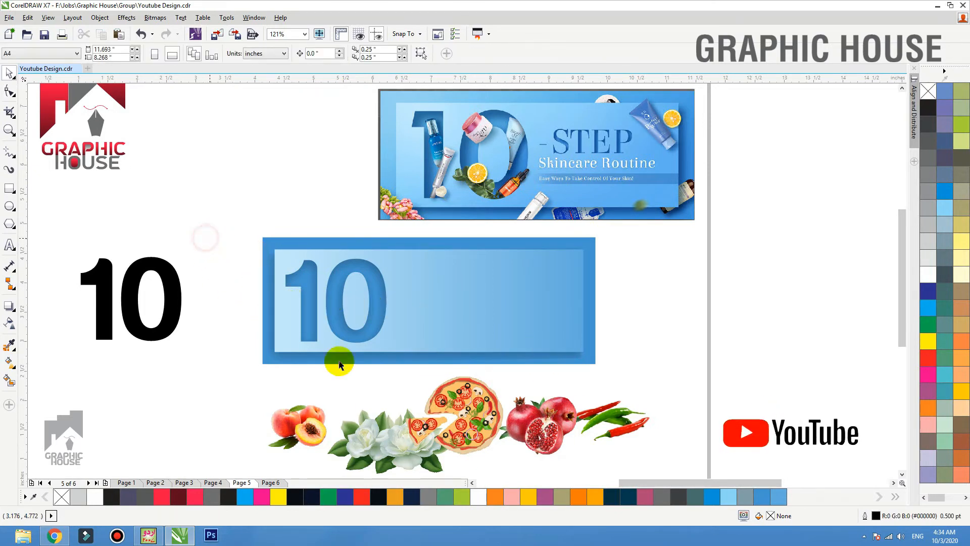
# - Scale the pomegranates picture to about 0.76 inches wide and place it over the upper right of the cut-out 0
pyautogui.click(367, 302)
pyautogui.scroll(3, 367, 302)
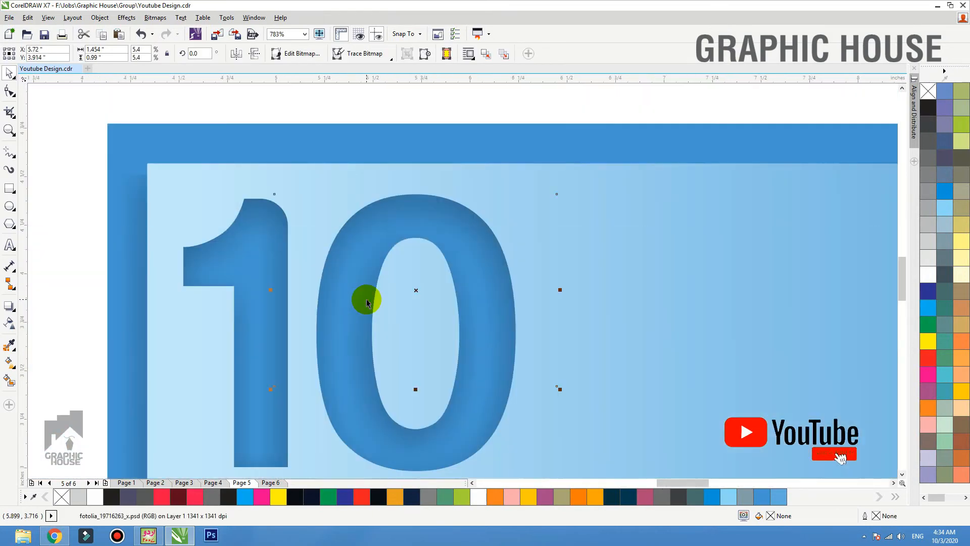
pyautogui.moveTo(559, 192); pyautogui.dragTo(526, 214)
pyautogui.moveTo(458, 281); pyautogui.dragTo(494, 283)
pyautogui.click(502, 284)
# - Place the chillies picture in front over the foot of the cut-out 1 and scale it to about 0.87 inches wide
pyautogui.scroll(-3, 443, 195)
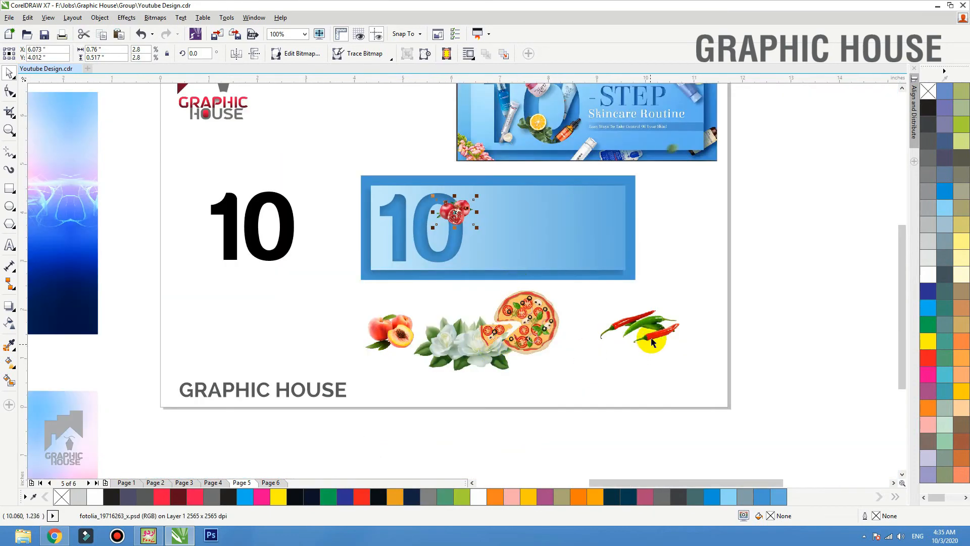
pyautogui.moveTo(652, 342); pyautogui.dragTo(404, 264)
pyautogui.scroll(3, 404, 263)
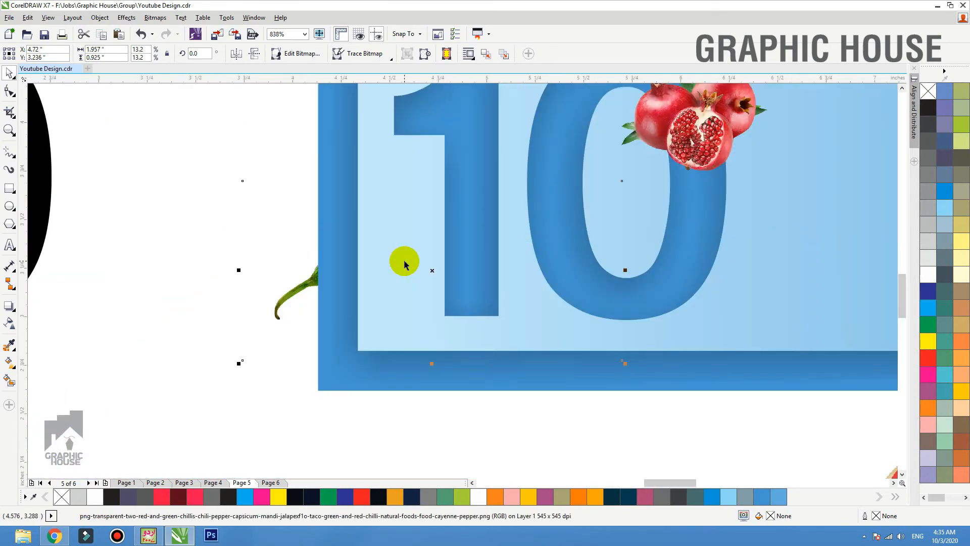
pyautogui.moveTo(628, 175); pyautogui.dragTo(466, 281)
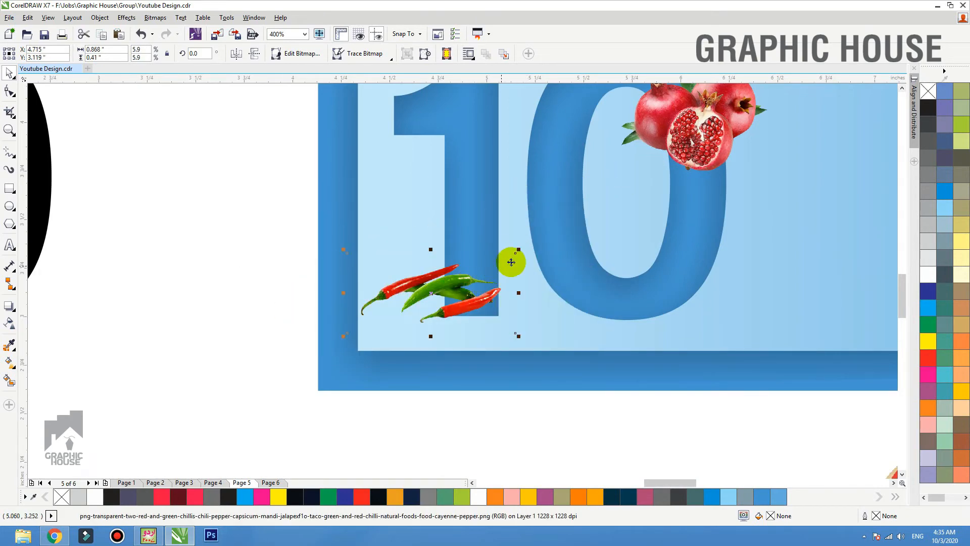
# - Scale the chillies picture to about 0.76 inches wide and shift it slightly right over the foot of the cut-out 1
pyautogui.moveTo(518, 250); pyautogui.dragTo(507, 255)
pyautogui.moveTo(428, 286); pyautogui.dragTo(437, 287)
pyautogui.scroll(-2, 421, 237)
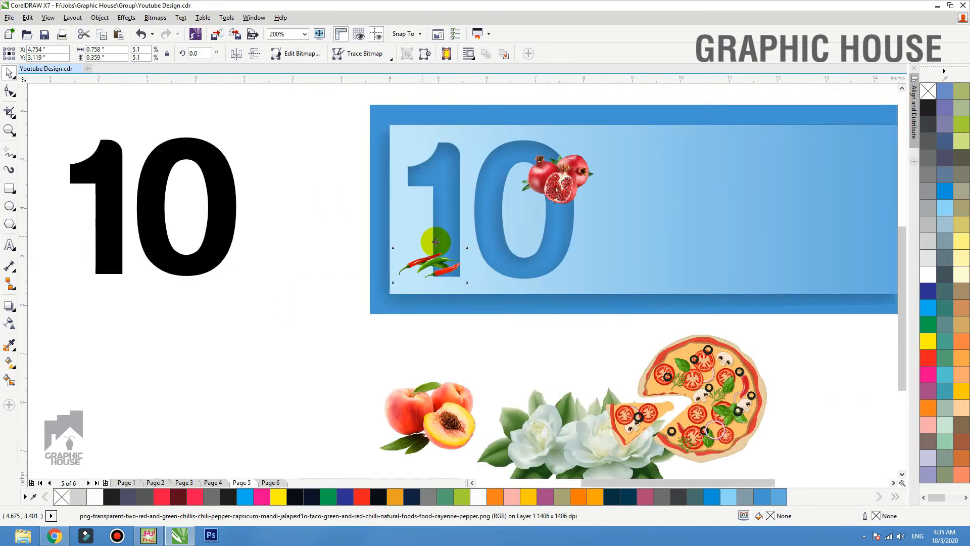
# - Bring the white flowers picture to the front, scale it to about 0.66 inches wide and place it over the lower left of the 0
pyautogui.click(526, 329)
pyautogui.scroll(2, 466, 209)
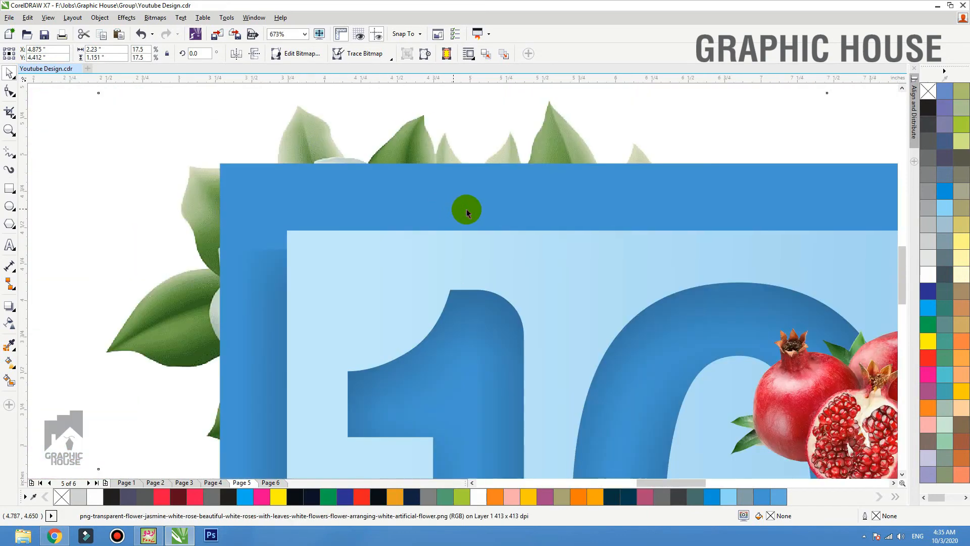
pyautogui.hotkey('shift', 'pageup')
pyautogui.moveTo(617, 153); pyautogui.dragTo(469, 198)
pyautogui.moveTo(472, 240); pyautogui.dragTo(503, 334)
# - Scale the peaches picture to about 0.52 inches wide and place it over the upper part of the cut-out 1
pyautogui.scroll(-4, 514, 231)
pyautogui.scroll(5, 502, 333)
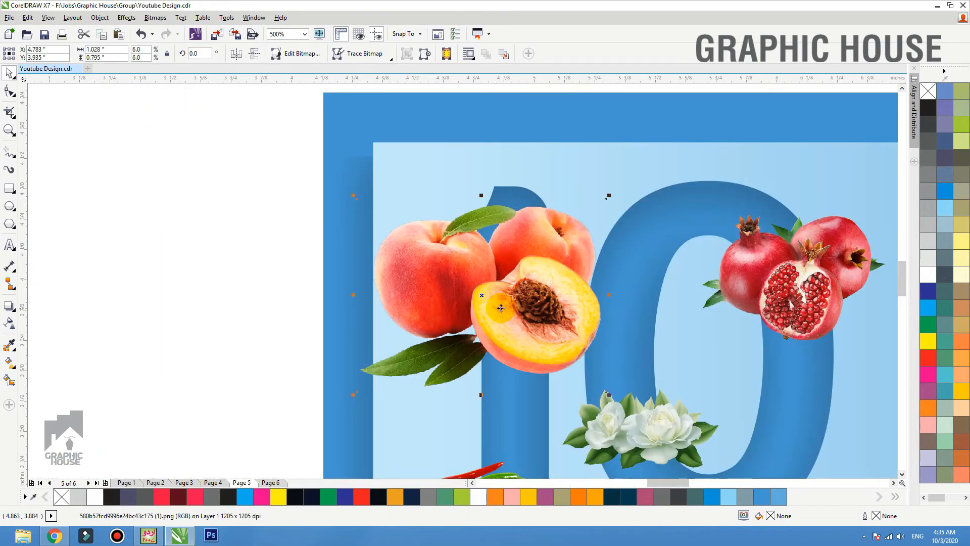
pyautogui.moveTo(609, 196); pyautogui.dragTo(545, 246)
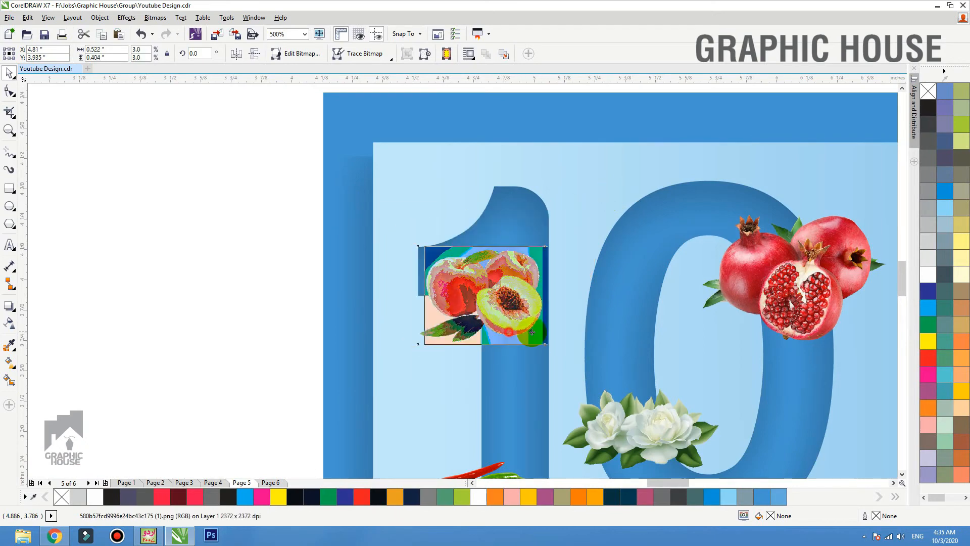
pyautogui.moveTo(513, 324); pyautogui.dragTo(550, 279)
pyautogui.scroll(-3, 396, 249)
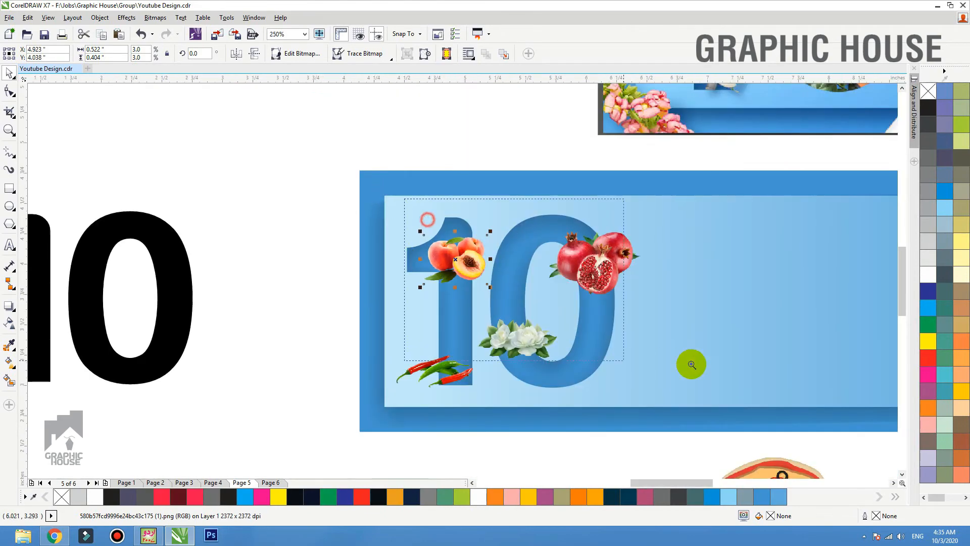
pyautogui.scroll(2, 689, 364)
pyautogui.click(502, 201)
pyautogui.scroll(-2, 502, 201)
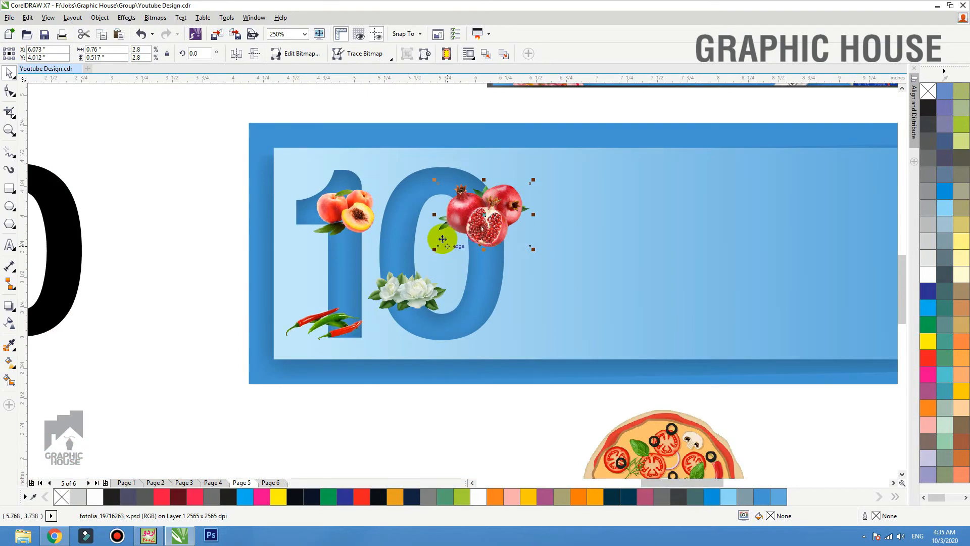
pyautogui.moveTo(443, 268); pyautogui.dragTo(404, 231)
pyautogui.hotkey('ctrl', 'z')
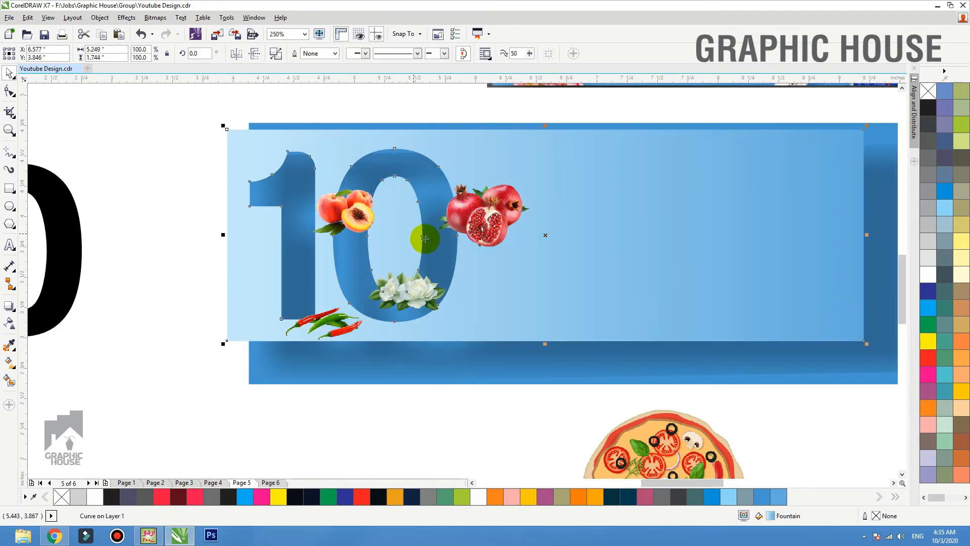
pyautogui.hotkey('ctrl', 'z')
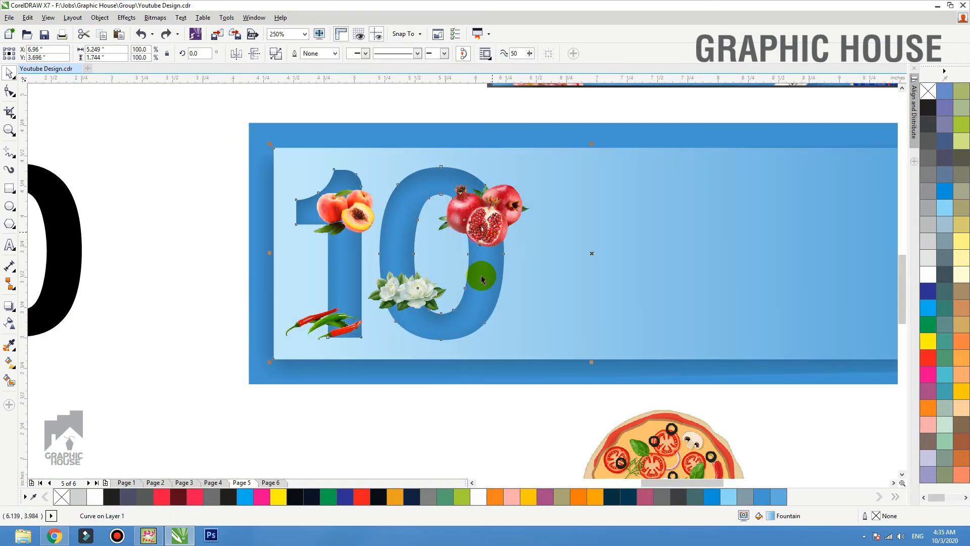
pyautogui.click(276, 54)
pyautogui.hotkey('ctrl', 'z')
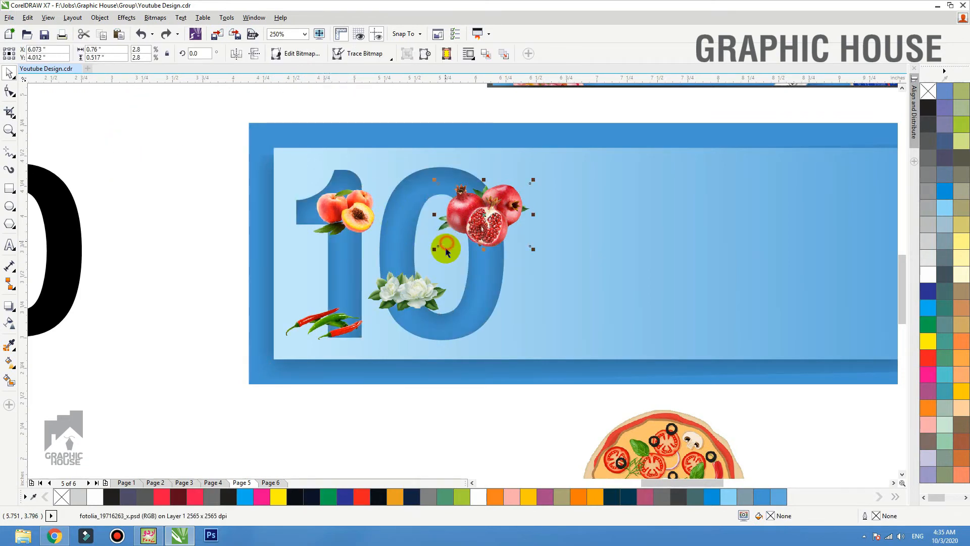
pyautogui.click(441, 248)
pyautogui.moveTo(493, 223); pyautogui.dragTo(502, 217)
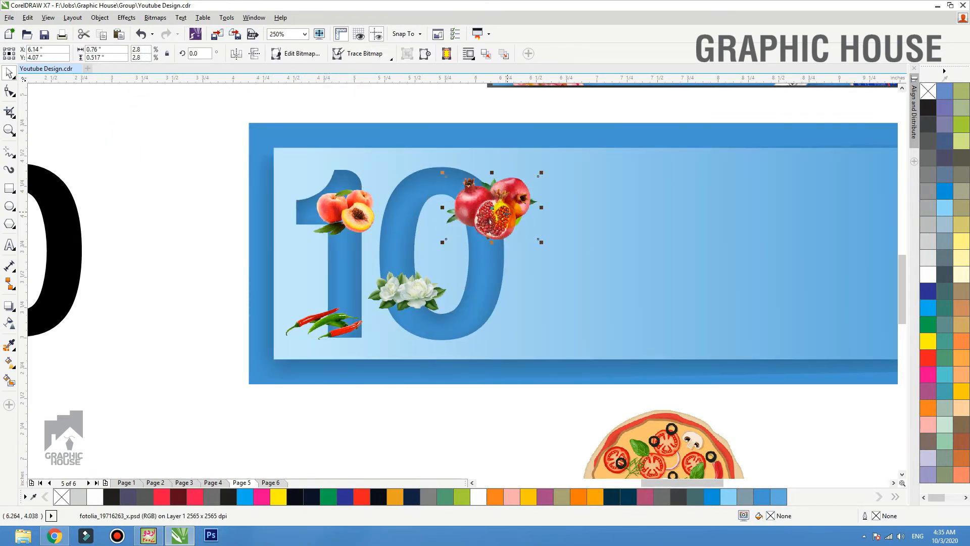
pyautogui.hotkey('ctrl', 'z')
# - Send the pomegranates picture behind the panel so it shows only through the cut-out 0, undoing any trial shift
pyautogui.press('F2')
pyautogui.moveTo(635, 138); pyautogui.dragTo(286, 347)
pyautogui.moveTo(502, 254); pyautogui.dragTo(540, 244)
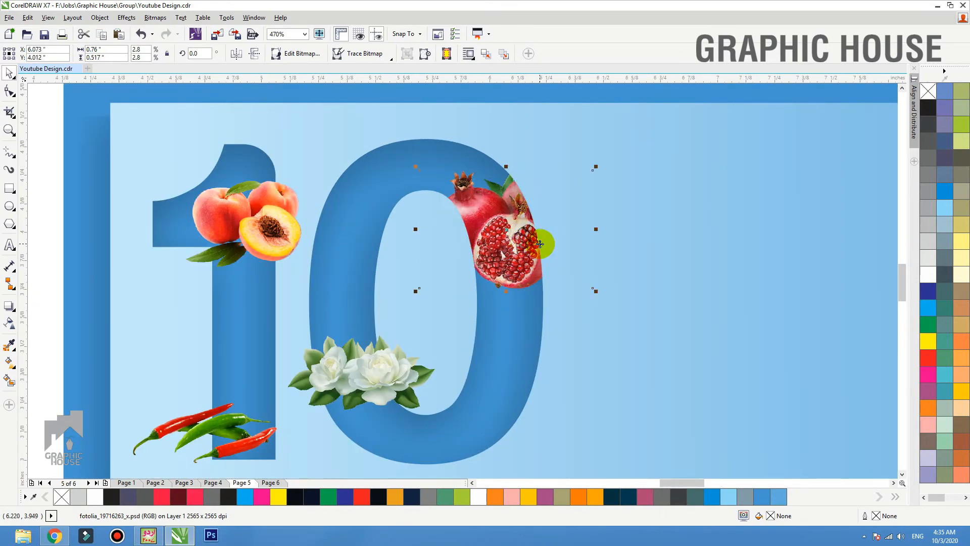
pyautogui.press('Up')
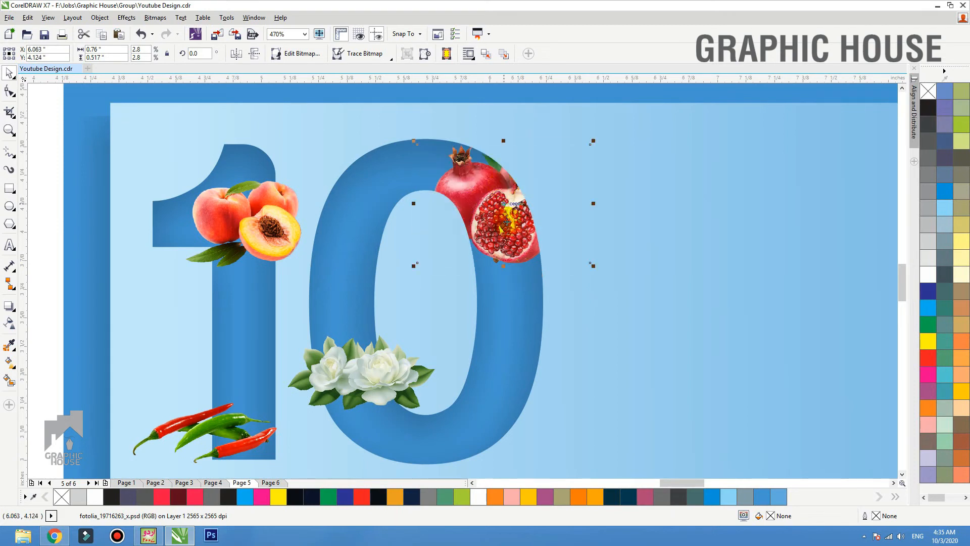
pyautogui.hotkey('ctrl', 'z')
pyautogui.hotkey('ctrl', 'z')
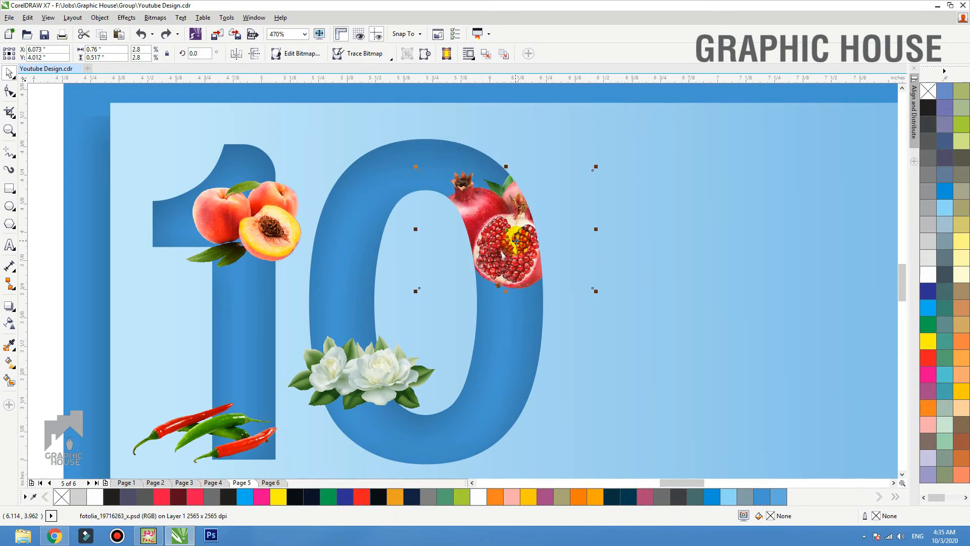
# - Paste a copy of the pomegranates in front and pull its left edge inward about 0.32 inches with the Shape tool
pyautogui.press('F10')
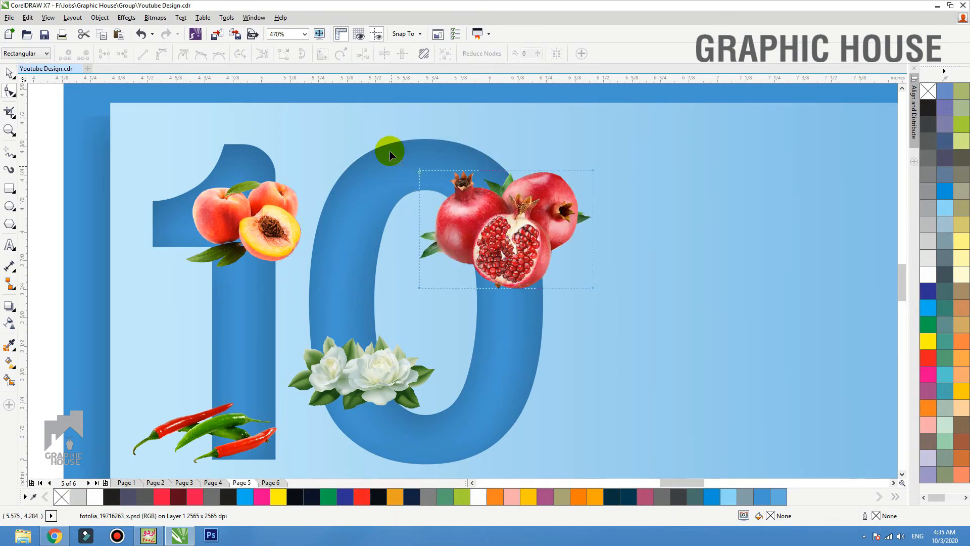
pyautogui.moveTo(440, 305); pyautogui.dragTo(496, 287)
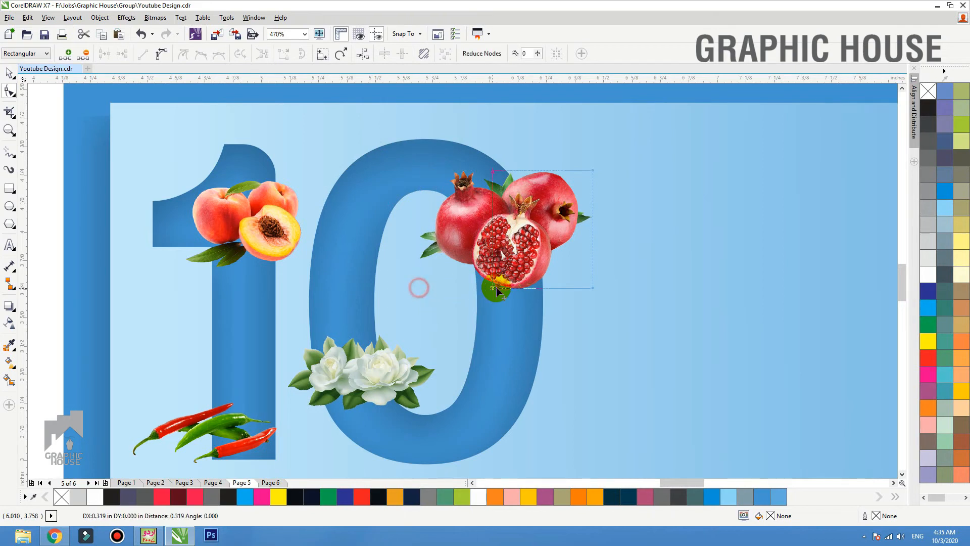
pyautogui.press('space')
pyautogui.moveTo(521, 252); pyautogui.dragTo(498, 192)
pyautogui.hotkey('ctrl', 'z')
pyautogui.moveTo(753, 179); pyautogui.dragTo(566, 181)
# - Send the white flowers picture behind the panel and put a copy of it in front at the same position
pyautogui.click(363, 371)
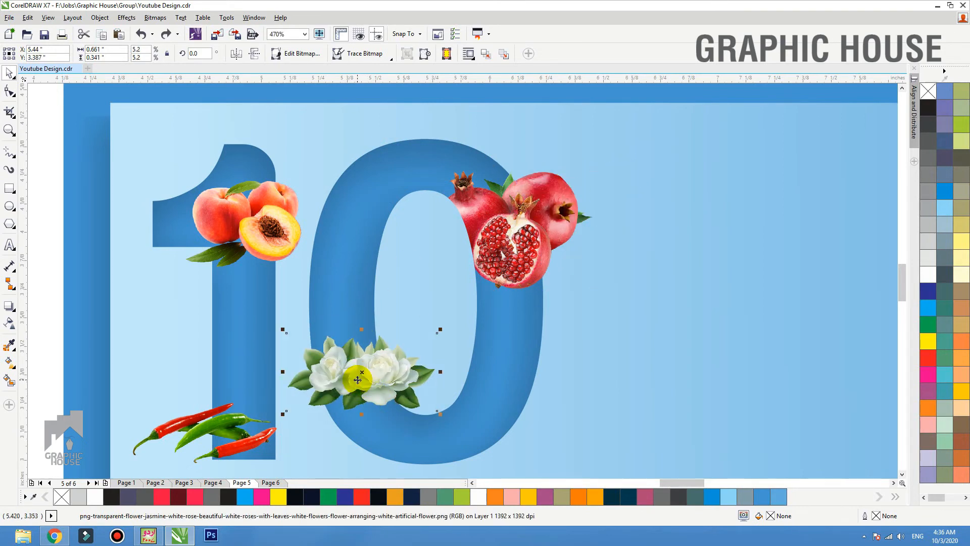
pyautogui.hotkey('shift', 'pagedown')
pyautogui.hotkey('ctrl', 'pageup')
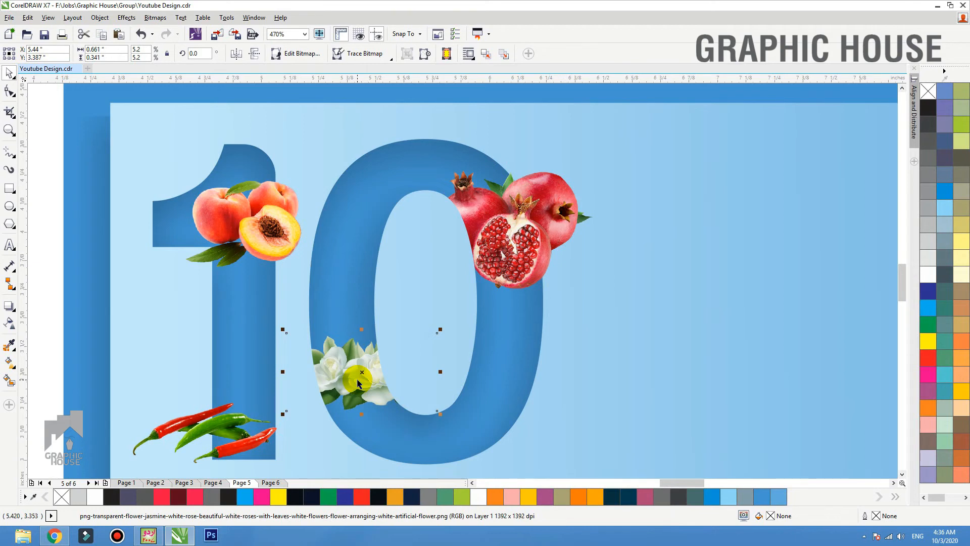
pyautogui.hotkey('ctrl', 'z')
pyautogui.hotkey('ctrl', 'z')
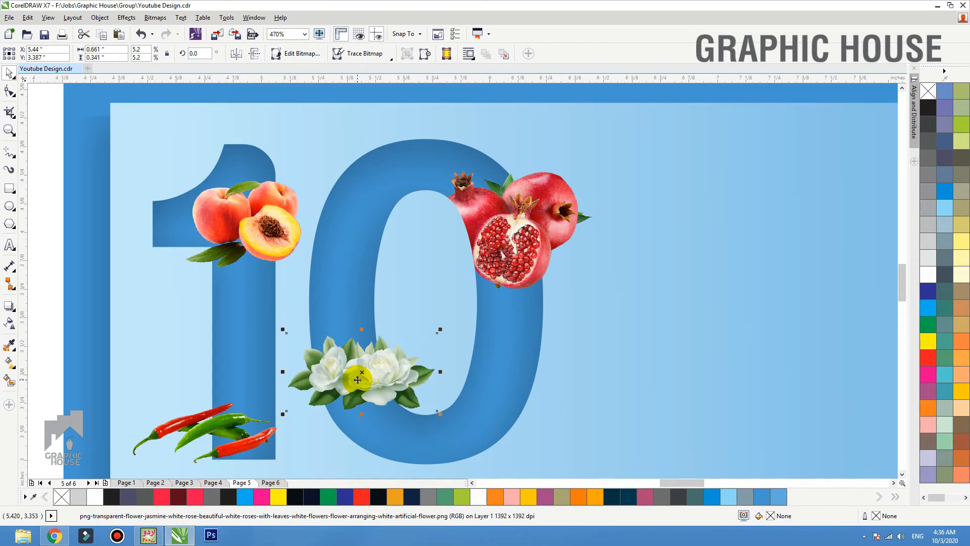
# - Pull the right edge of the front flowers copy inward with the Shape tool, leaving it about 0.27 inches wide
pyautogui.press('F10')
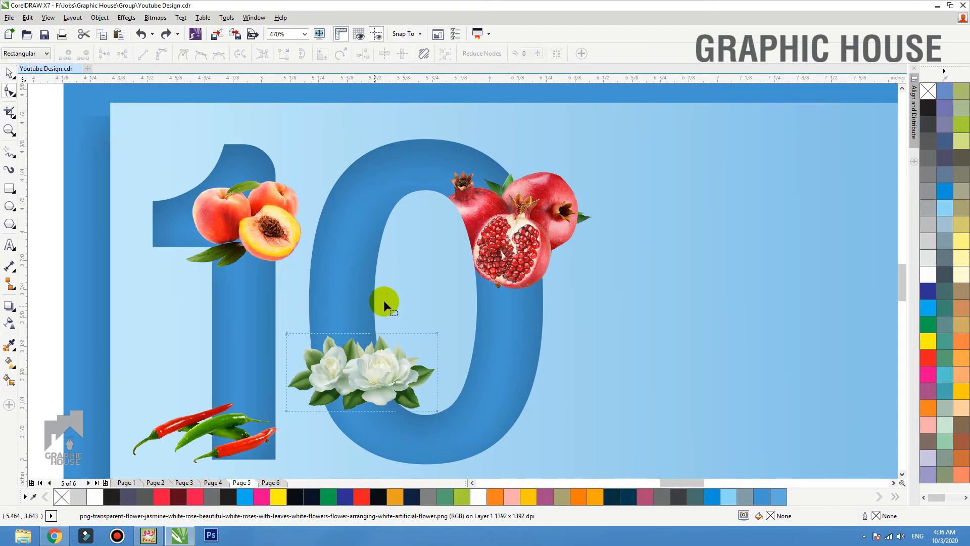
pyautogui.moveTo(467, 433); pyautogui.dragTo(348, 409)
pyautogui.press('space')
pyautogui.click(374, 388)
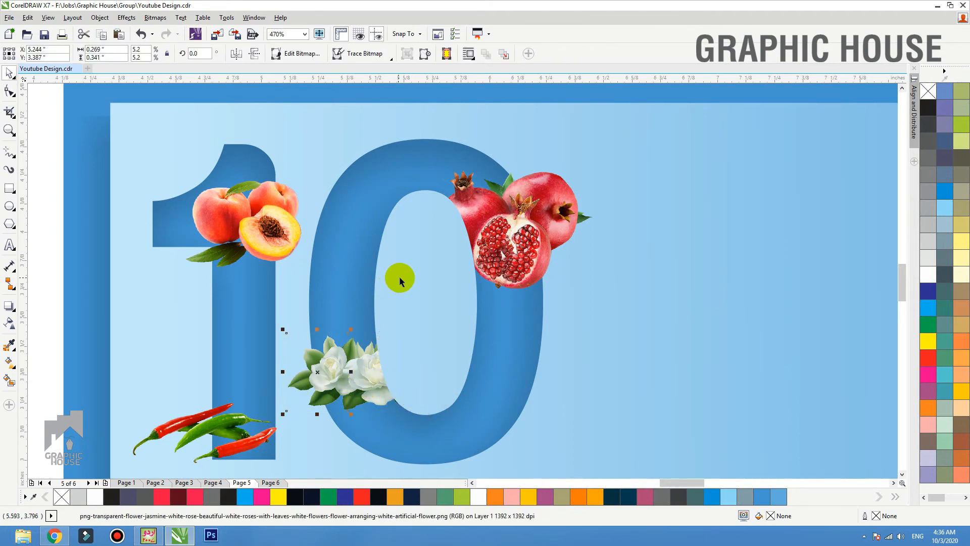
# - Check the overlaps on the reference banner and send the chillies picture behind the panel, inside the cut-out 1
pyautogui.scroll(-3, 430, 260)
pyautogui.scroll(3, 505, 204)
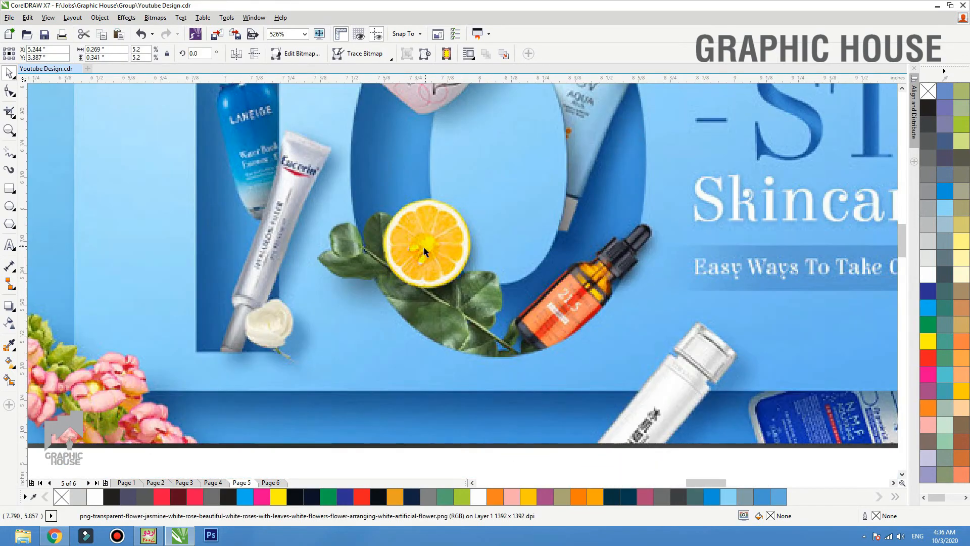
pyautogui.scroll(-2, 424, 251)
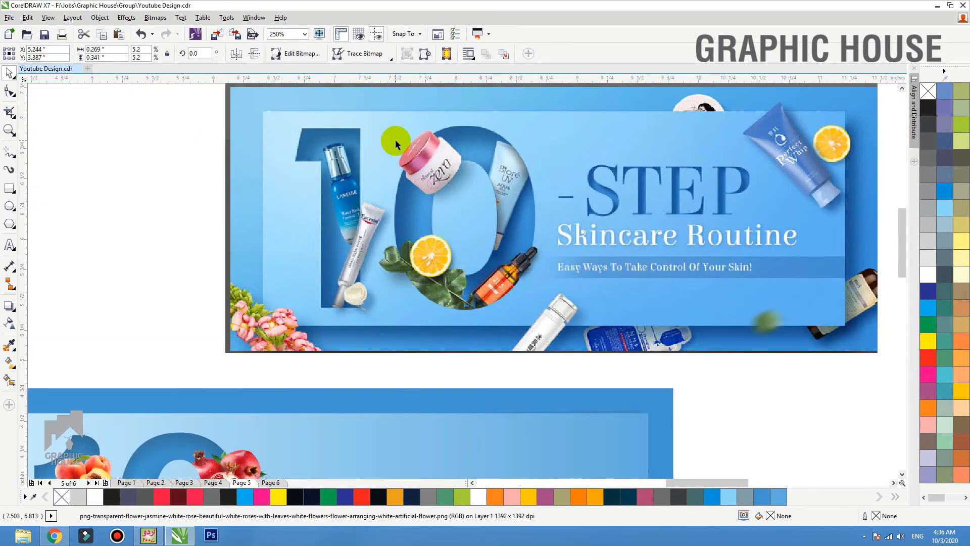
pyautogui.scroll(-3, 404, 225)
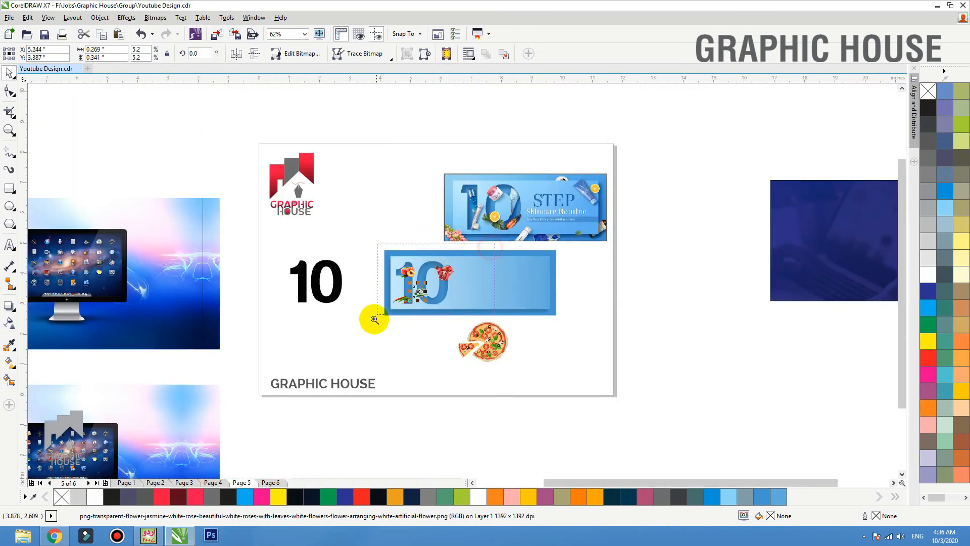
pyautogui.scroll(3, 372, 319)
pyautogui.click(319, 380)
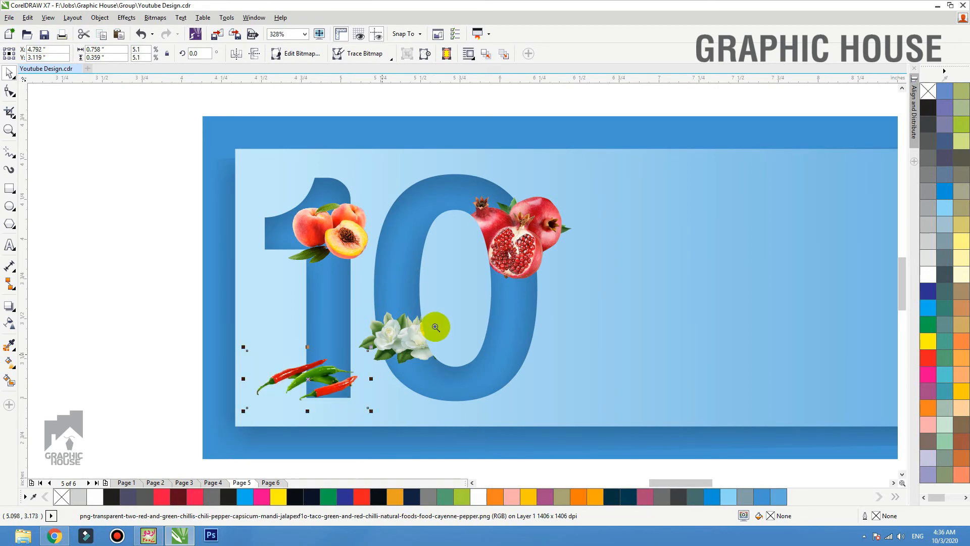
pyautogui.scroll(3, 140, 445)
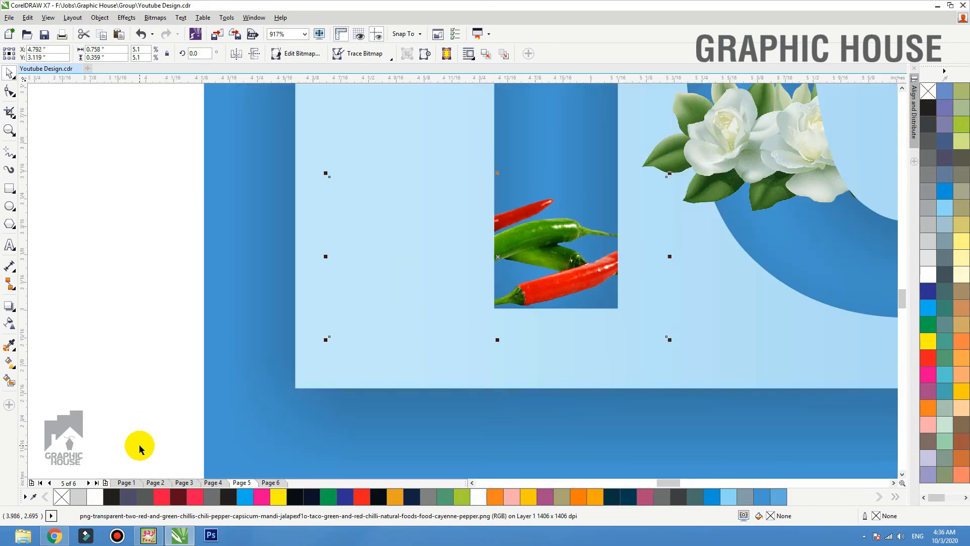
# - Pull the right edge of a front copy of the chillies inward with the Shape tool, leaving it about 0.48 inches wide
pyautogui.press('F10')
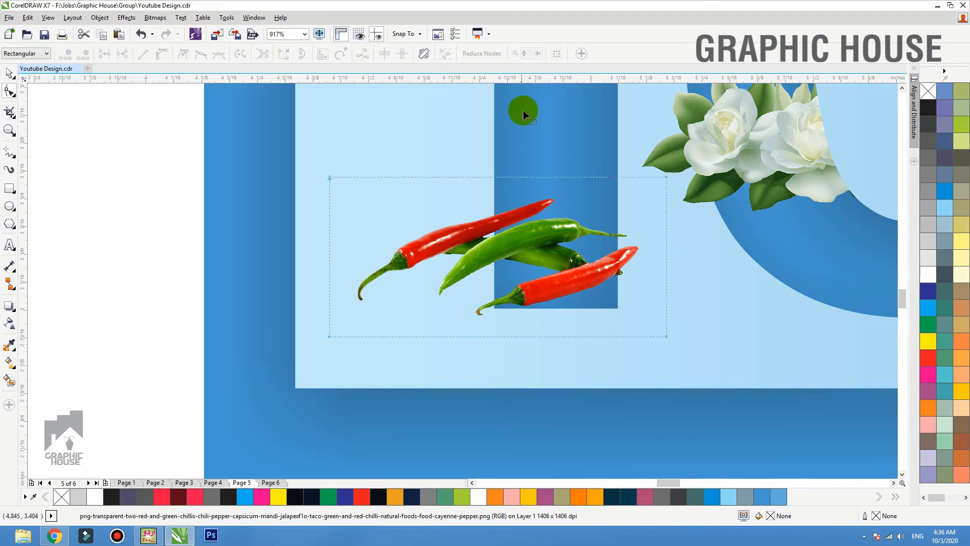
pyautogui.moveTo(693, 348); pyautogui.dragTo(545, 329)
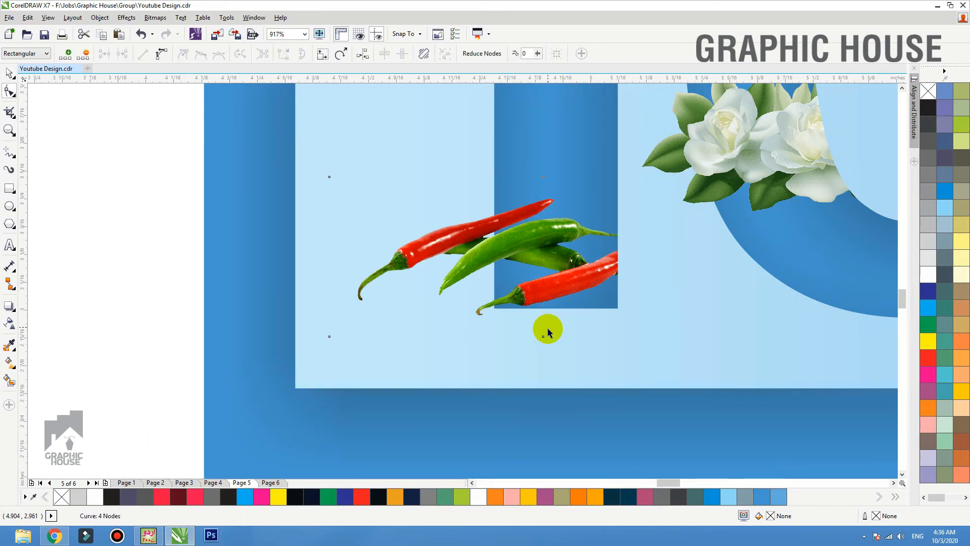
pyautogui.press('space')
pyautogui.scroll(-1, 545, 353)
pyautogui.scroll(-1, 515, 359)
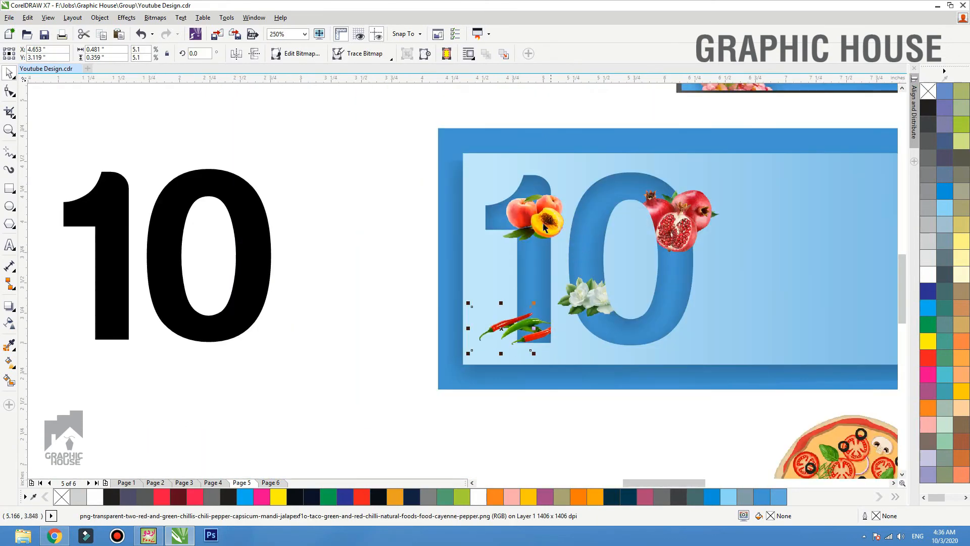
pyautogui.moveTo(545, 223); pyautogui.dragTo(553, 223)
pyautogui.hotkey('ctrl', 'z')
pyautogui.click(359, 245)
pyautogui.scroll(-1, 359, 246)
pyautogui.scroll(-2, 359, 248)
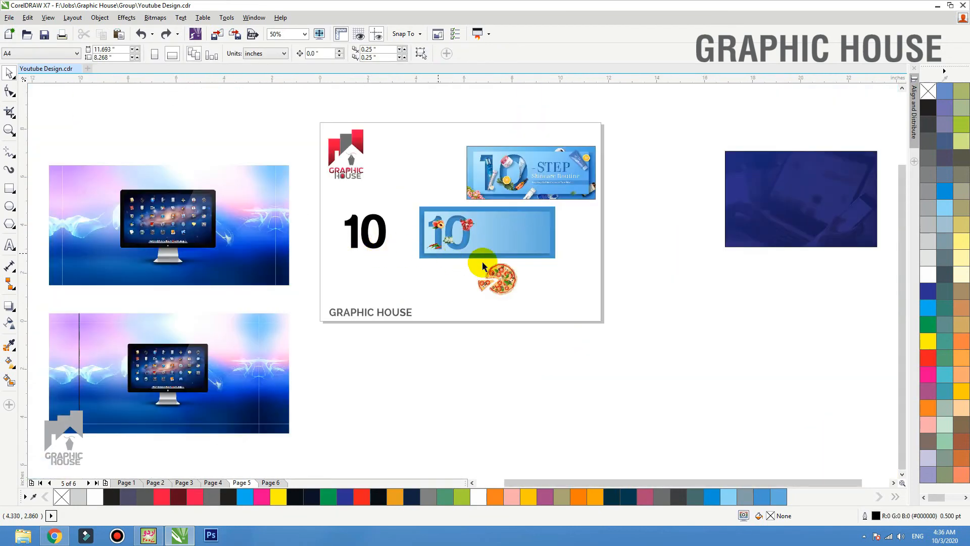
pyautogui.scroll(3, 405, 277)
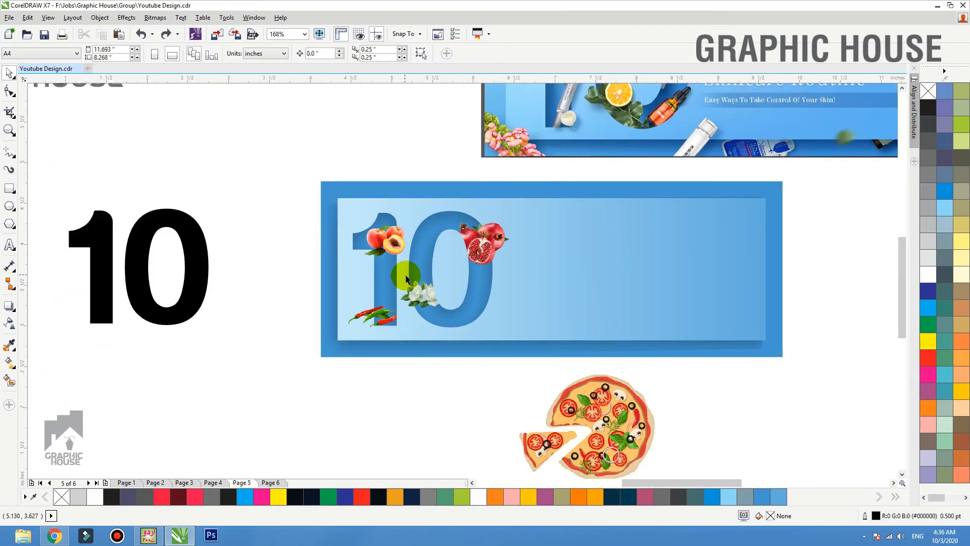
pyautogui.moveTo(476, 256); pyautogui.dragTo(526, 234)
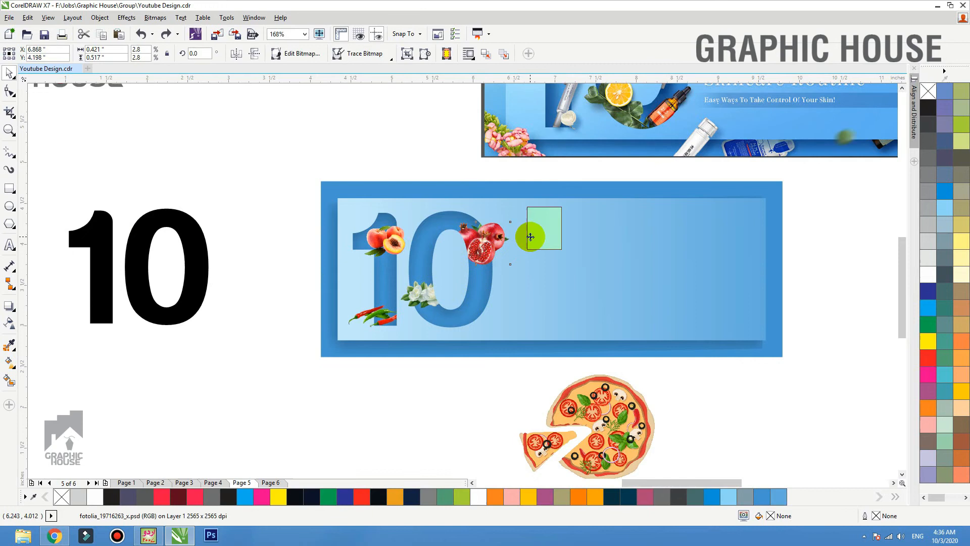
pyautogui.click(476, 251)
pyautogui.hotkey('ctrl', 'z')
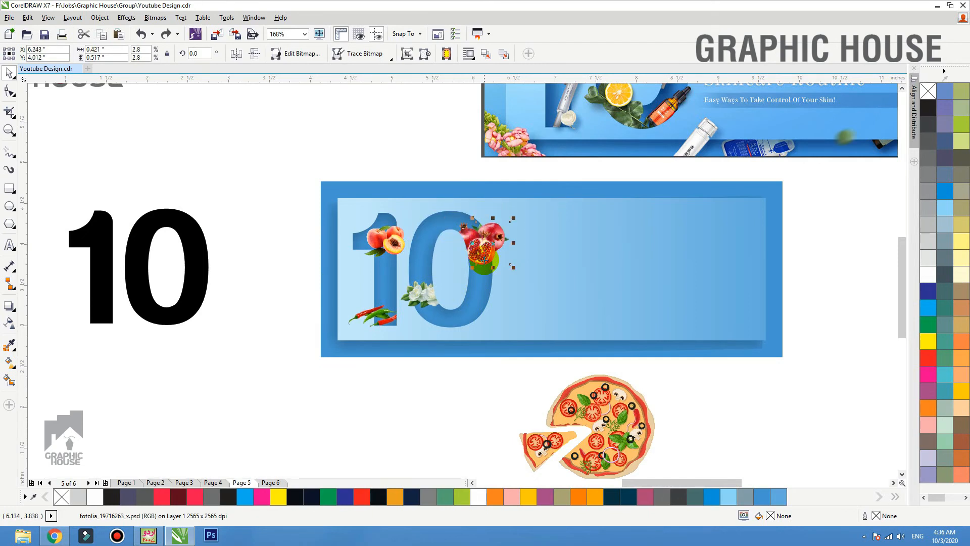
# - Select the laptop photo on Page 6 and minimise the drawing window to reach the desktop
pyautogui.click(271, 483)
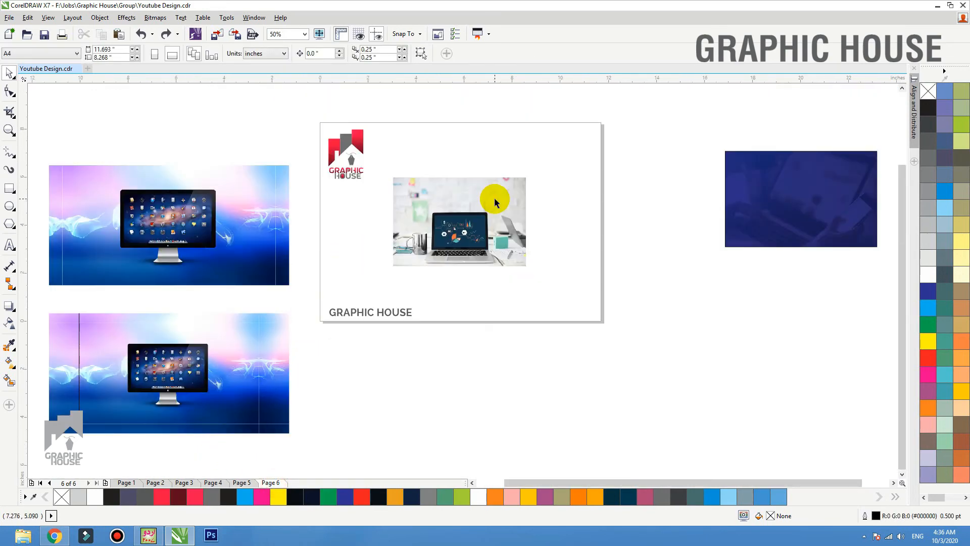
pyautogui.press('F2')
pyautogui.moveTo(597, 122)
pyautogui.mouseDown()
pyautogui.moveTo(366, 293)
pyautogui.moveTo(326, 309)
pyautogui.mouseUp()
pyautogui.click(473, 295)
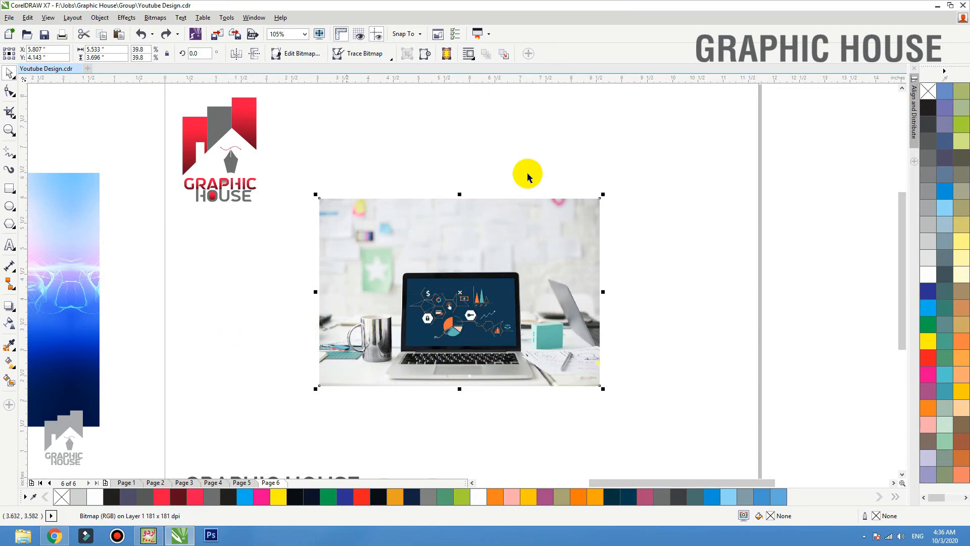
pyautogui.click(936, 6)
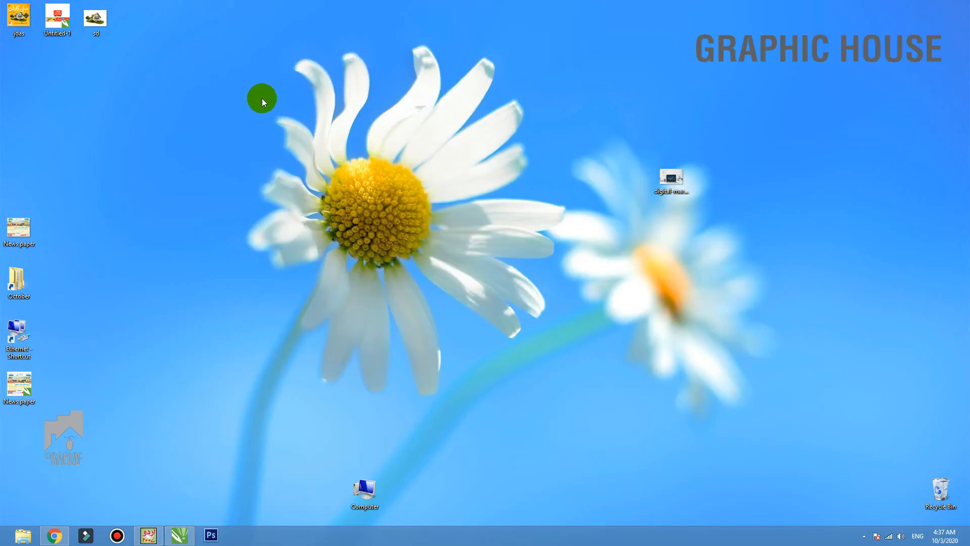
# - View the digital-marketing photo from the desktop, close it, and switch to Chrome's image results for google
pyautogui.doubleClick(668, 176)
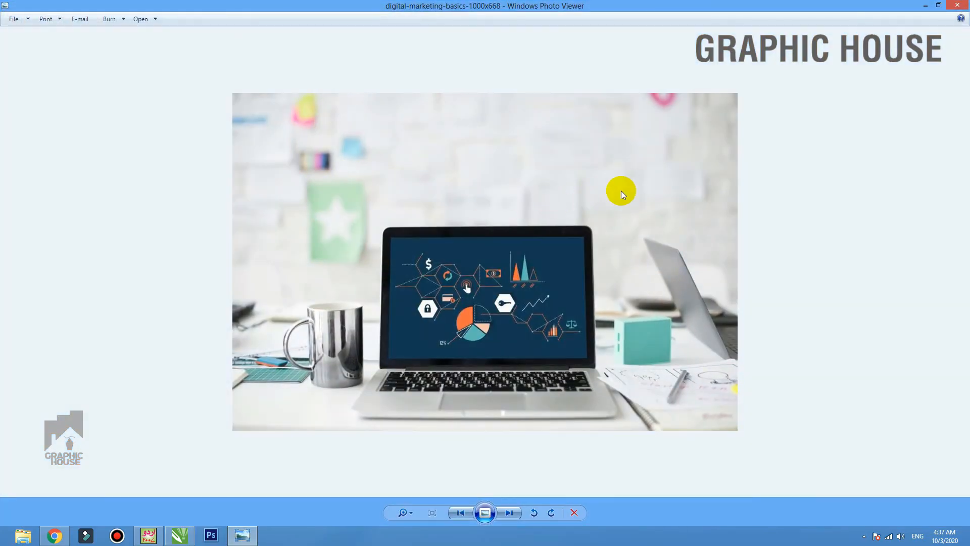
pyautogui.click(952, 6)
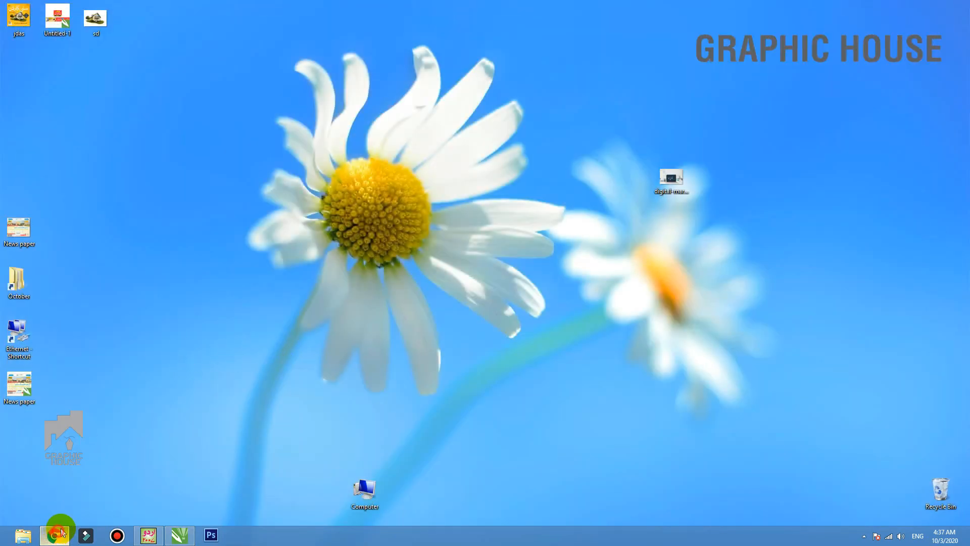
pyautogui.click(54, 534)
pyautogui.click(153, 61)
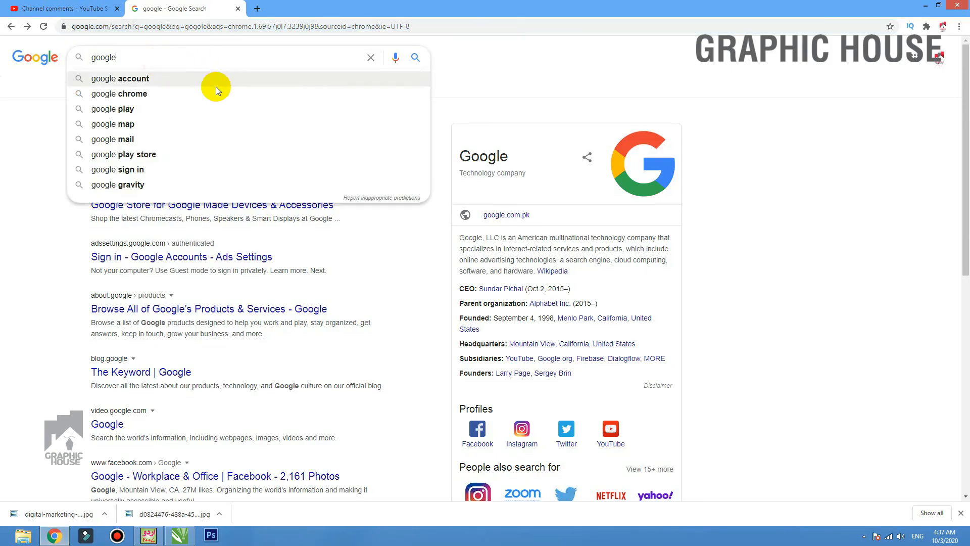
pyautogui.click(555, 65)
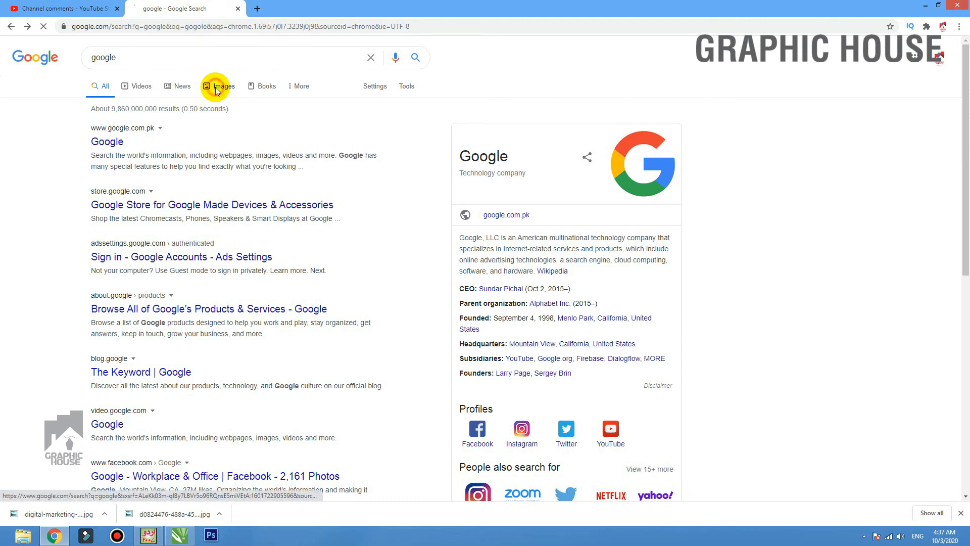
pyautogui.click(216, 87)
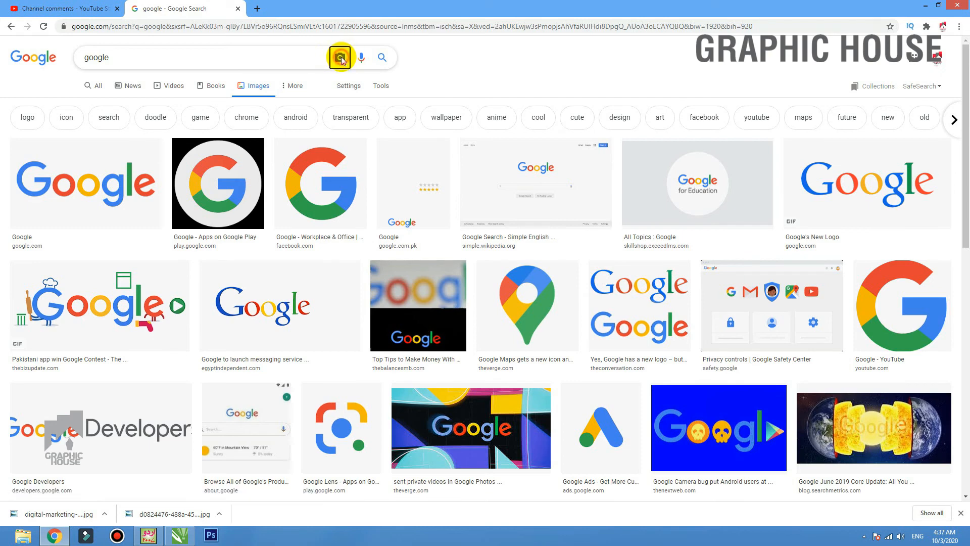
# - Search by image with the uploaded digital-marketing-basics-1000x668 file and list all sizes of the photo
pyautogui.click(341, 60)
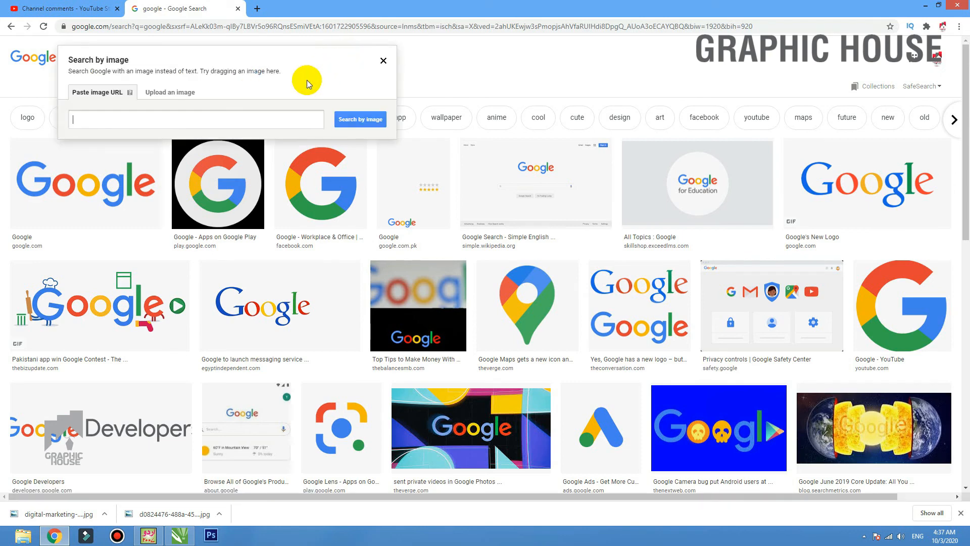
pyautogui.click(163, 93)
pyautogui.click(101, 125)
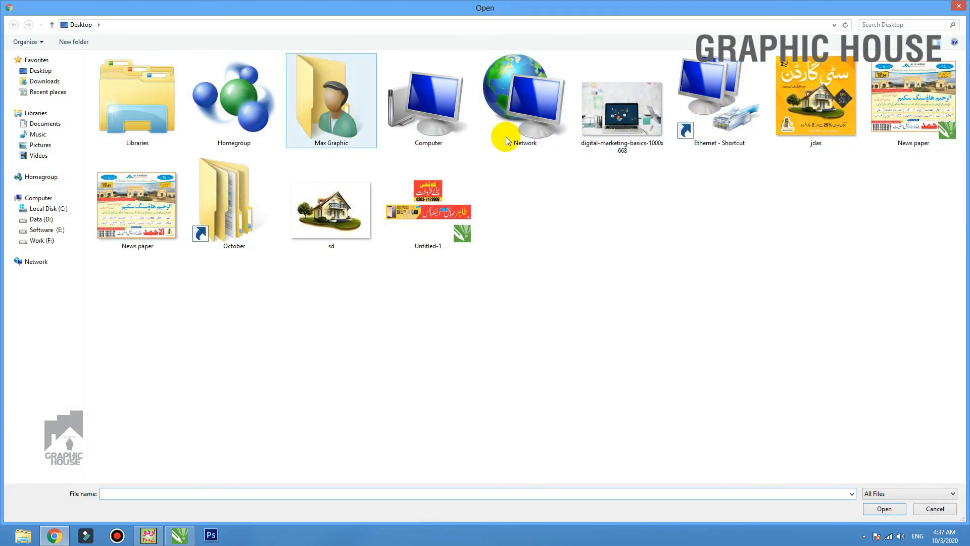
pyautogui.doubleClick(638, 122)
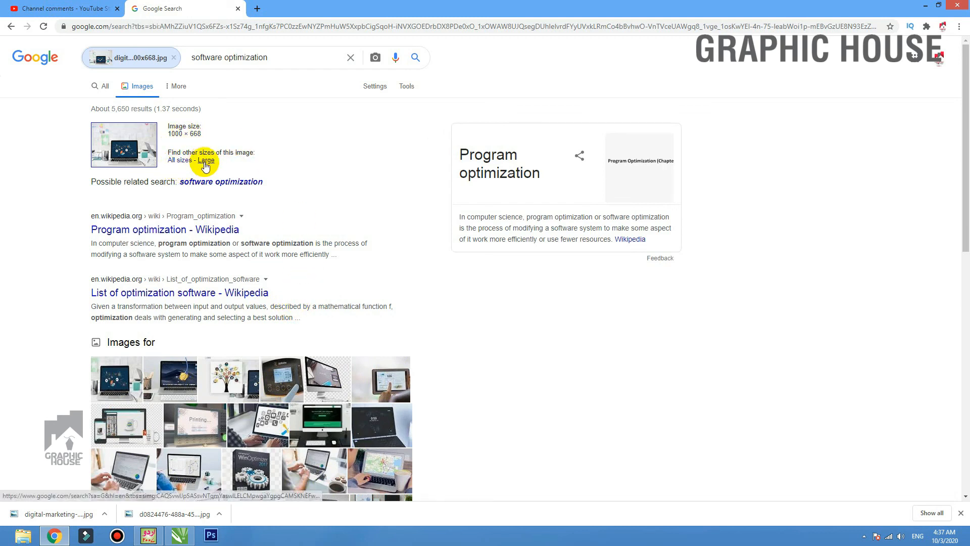
pyautogui.click(177, 160)
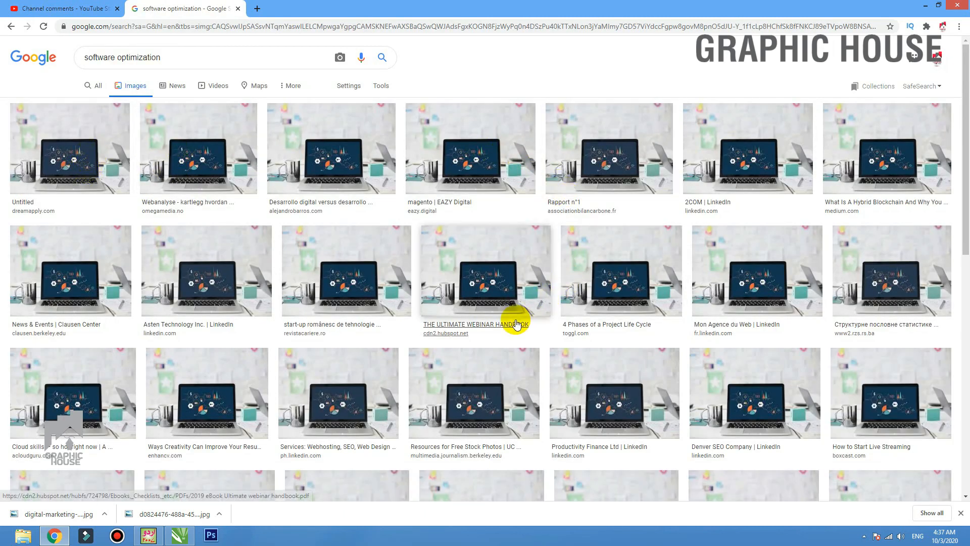
# - Browse the matching laptop photos and open the first result, from dreamapply.com, in a new tab to check its size
pyautogui.scroll(-5, 517, 316)
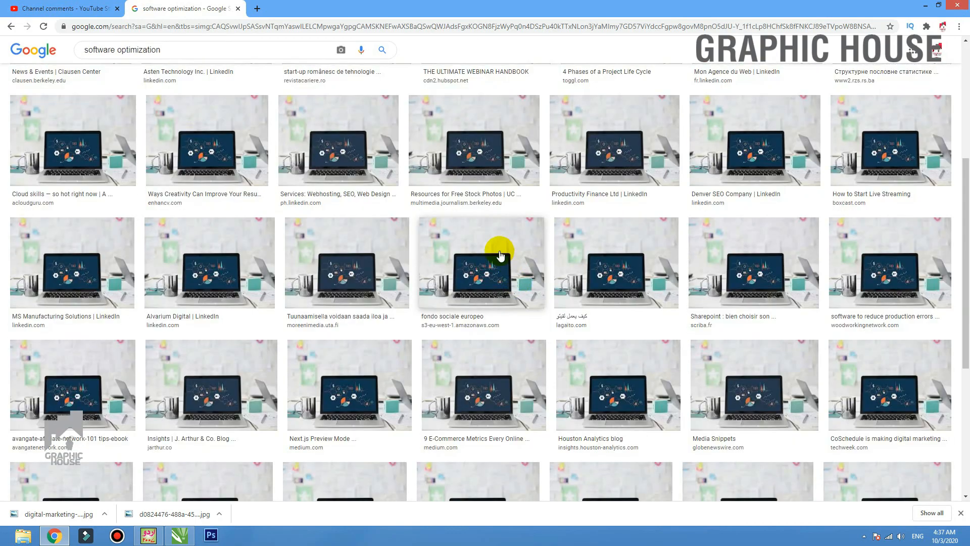
pyautogui.scroll(-2, 497, 301)
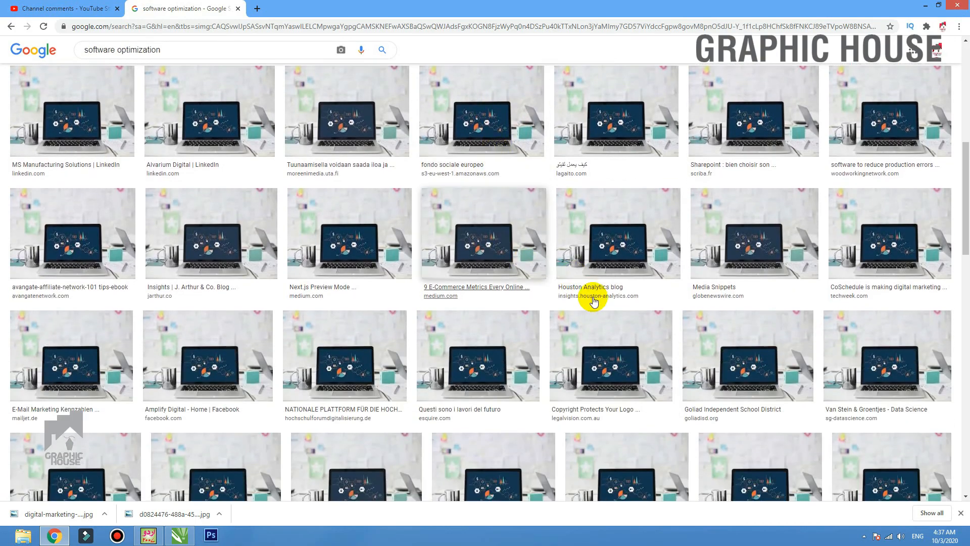
pyautogui.scroll(7, 380, 304)
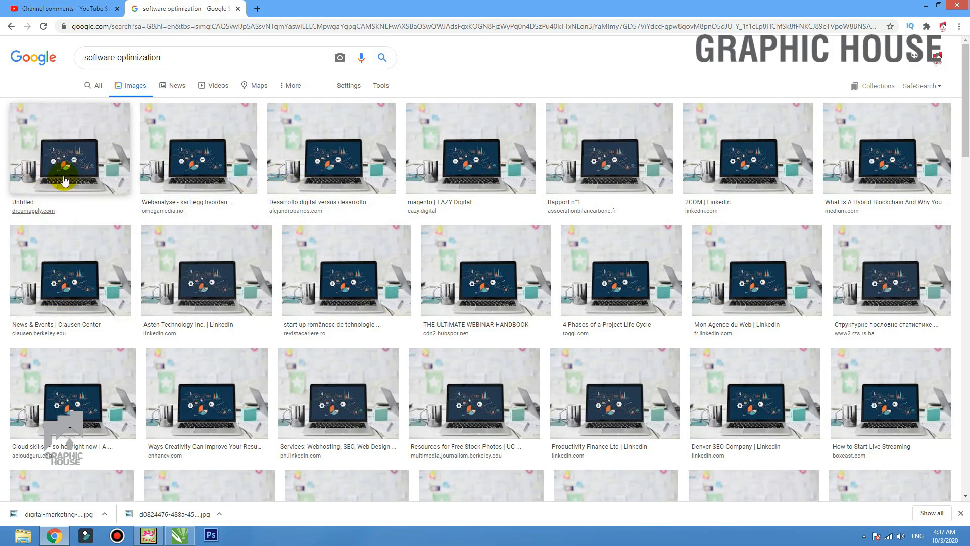
pyautogui.rightClick(65, 161)
pyautogui.click(101, 154)
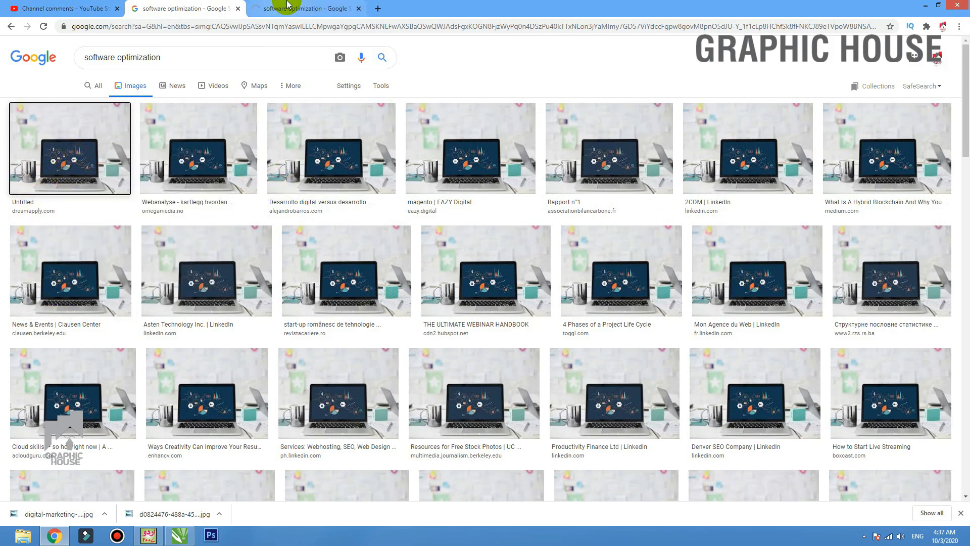
pyautogui.click(287, 6)
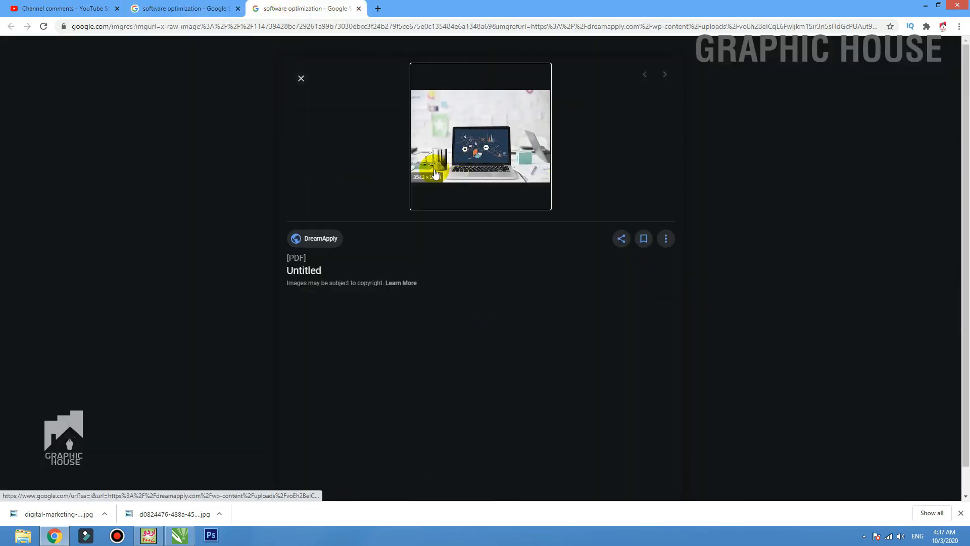
pyautogui.click(207, 8)
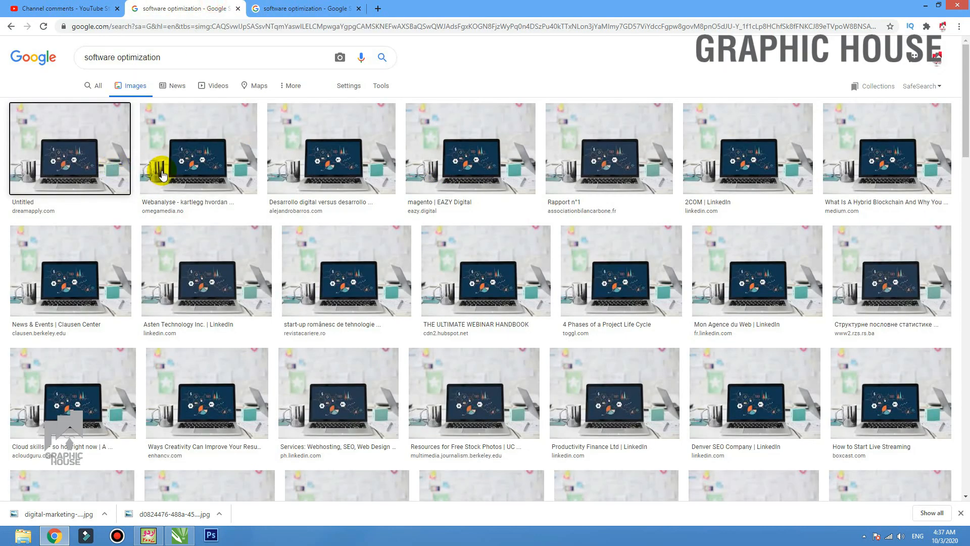
# - Open the second matching photo, from omegamedia.no, in a new tab to check its size and return to the results
pyautogui.rightClick(182, 164)
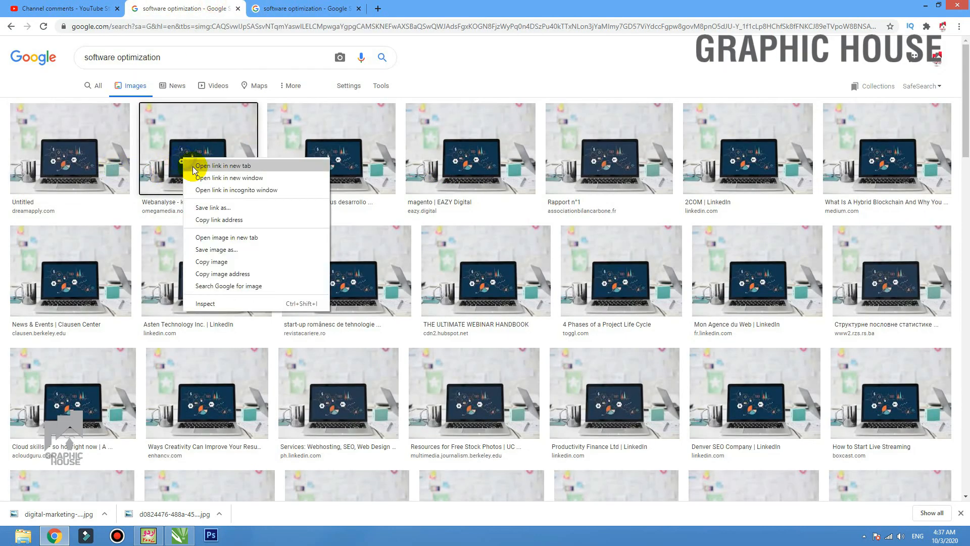
pyautogui.click(212, 169)
pyautogui.click(394, 7)
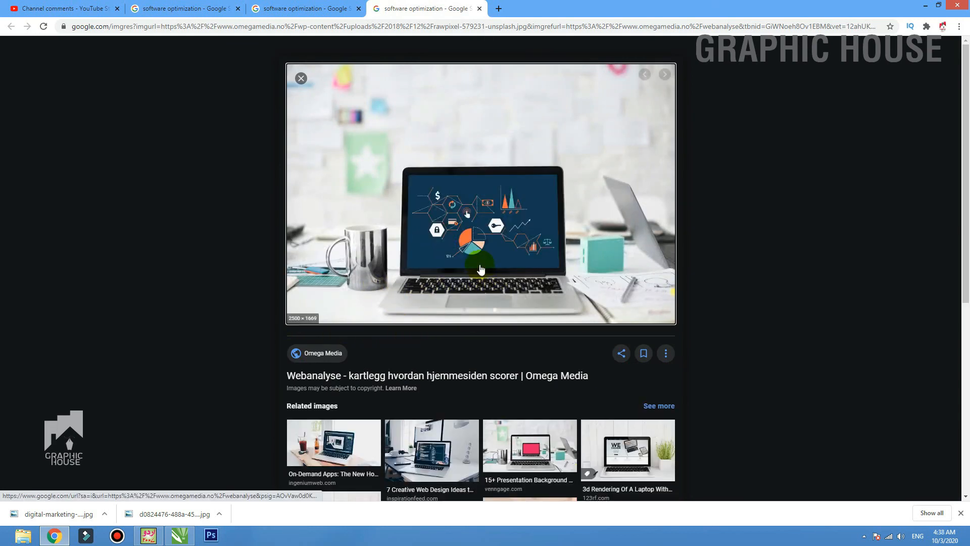
pyautogui.click(285, 9)
pyautogui.click(244, 8)
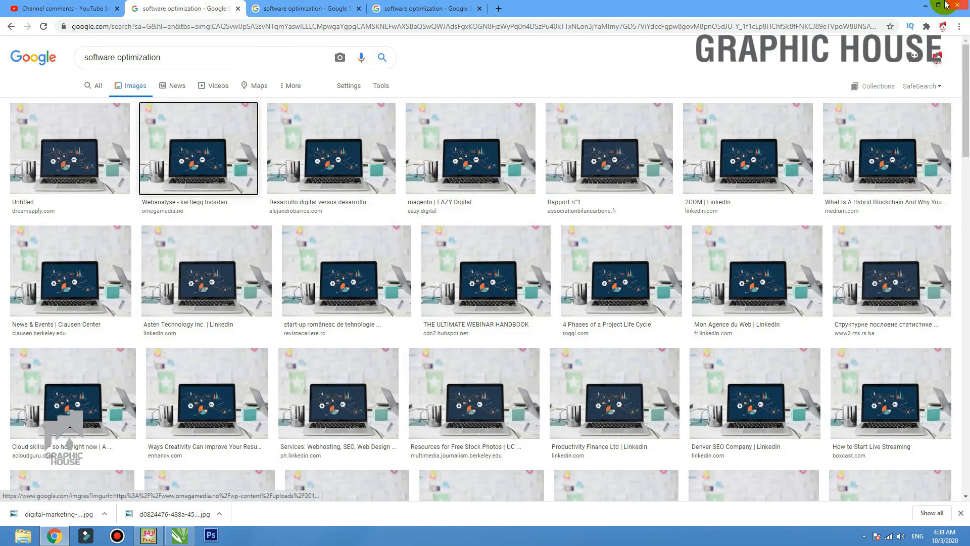
# - Minimise Chrome and switch back to the Page 6 drawing in CorelDRAW
pyautogui.click(923, 7)
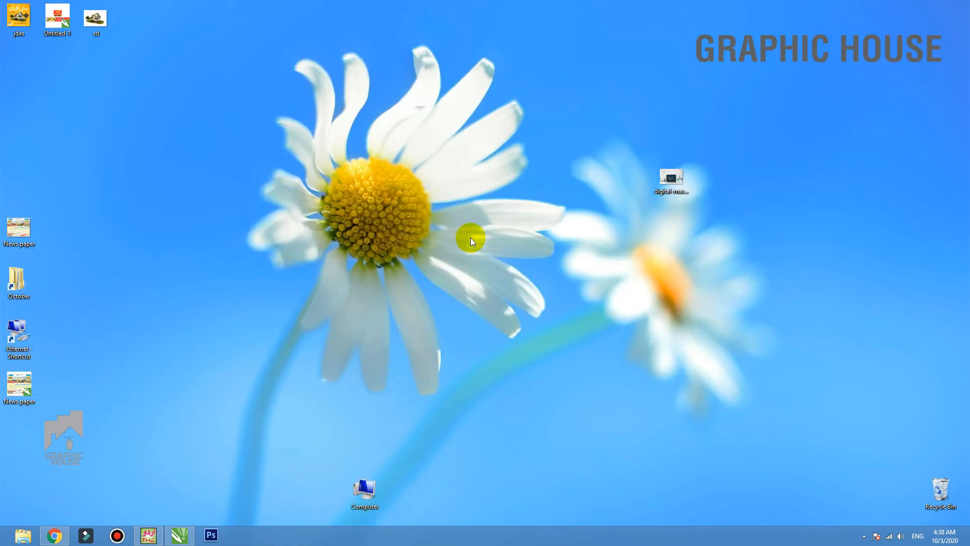
pyautogui.click(179, 535)
pyautogui.press('F4')
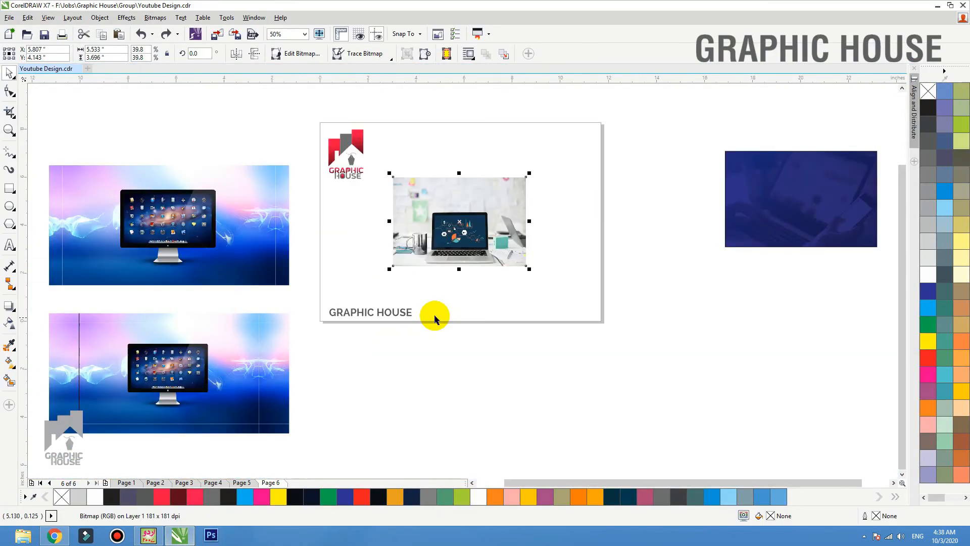